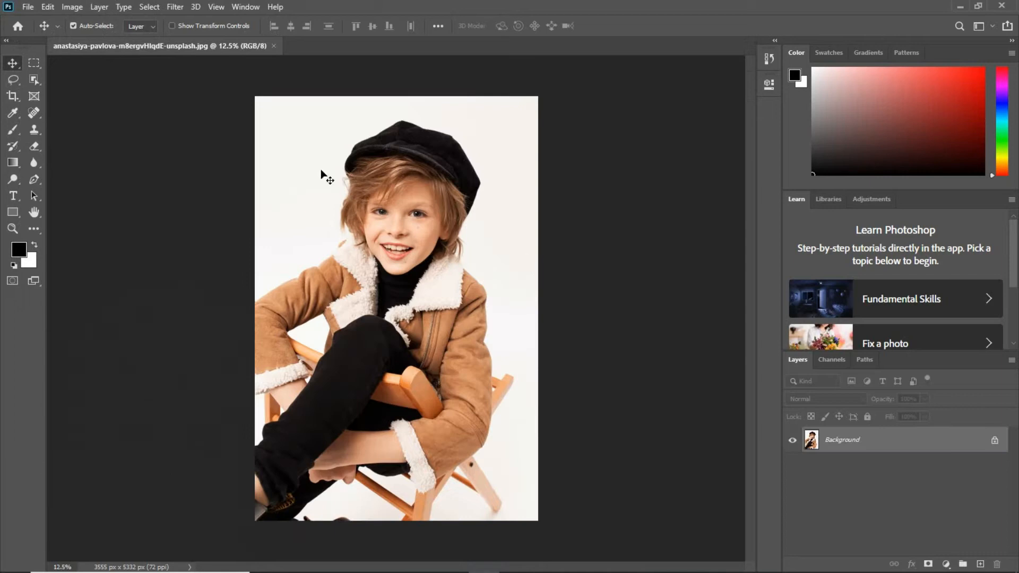
- Close the current portrait and open the 7oc5QaRndCs-unsplash photo of the boy on a stool from Downloads
click(274, 46)
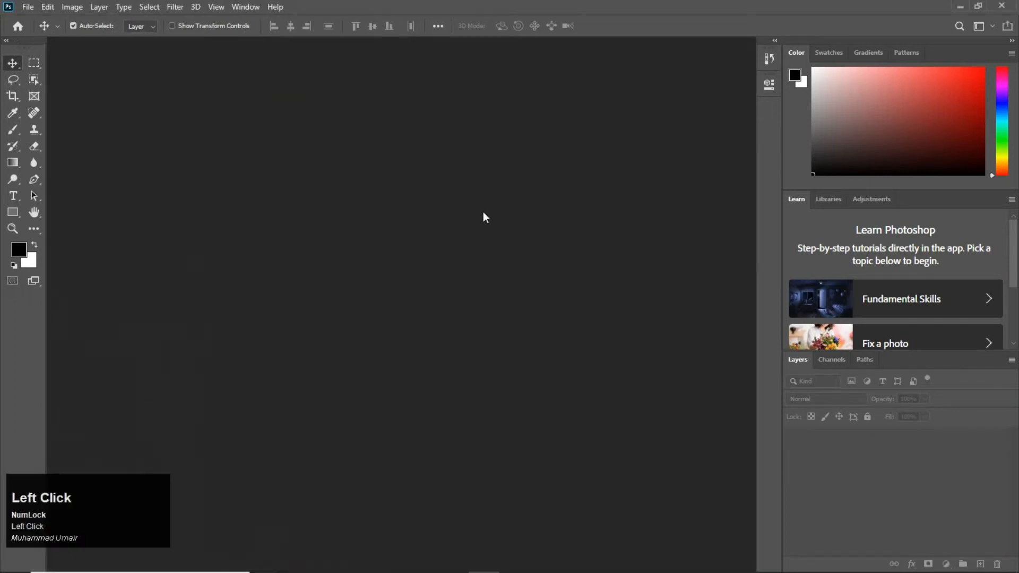
double_click(294, 186)
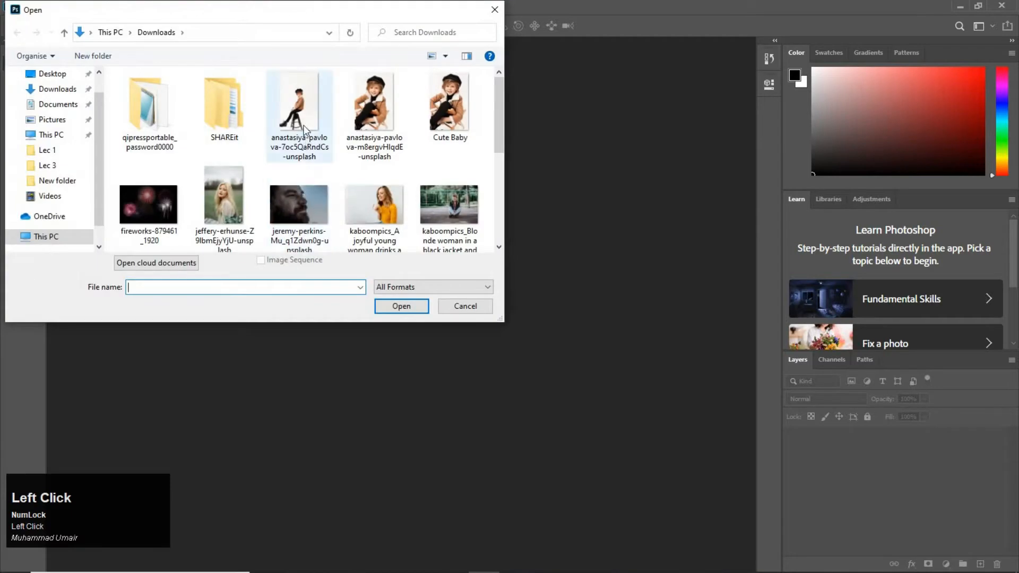
click(304, 129)
click(398, 307)
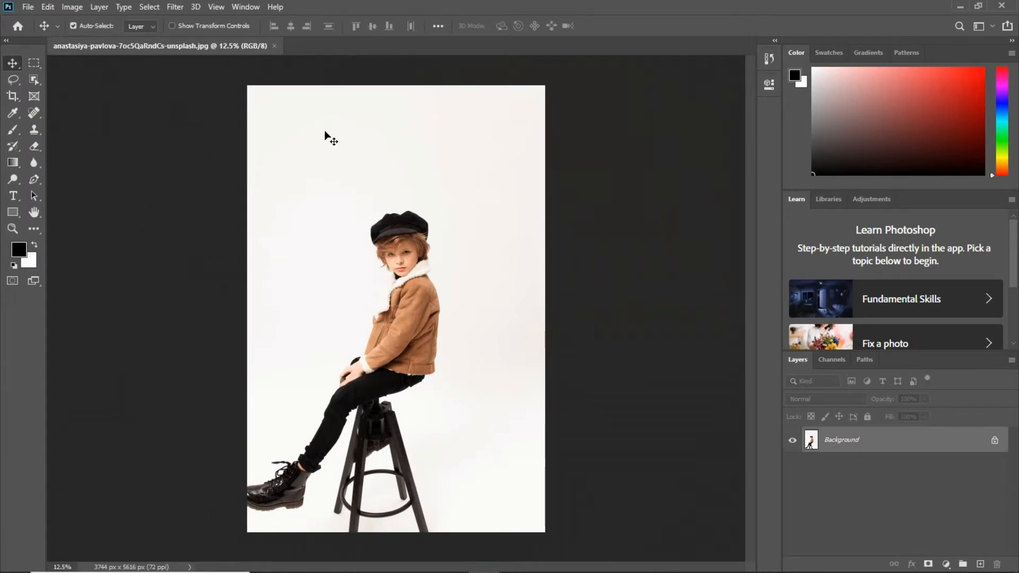
- Place the Cute Baby image from the Downloads folder onto the stool photo as a new layer and commit it
click(960, 7)
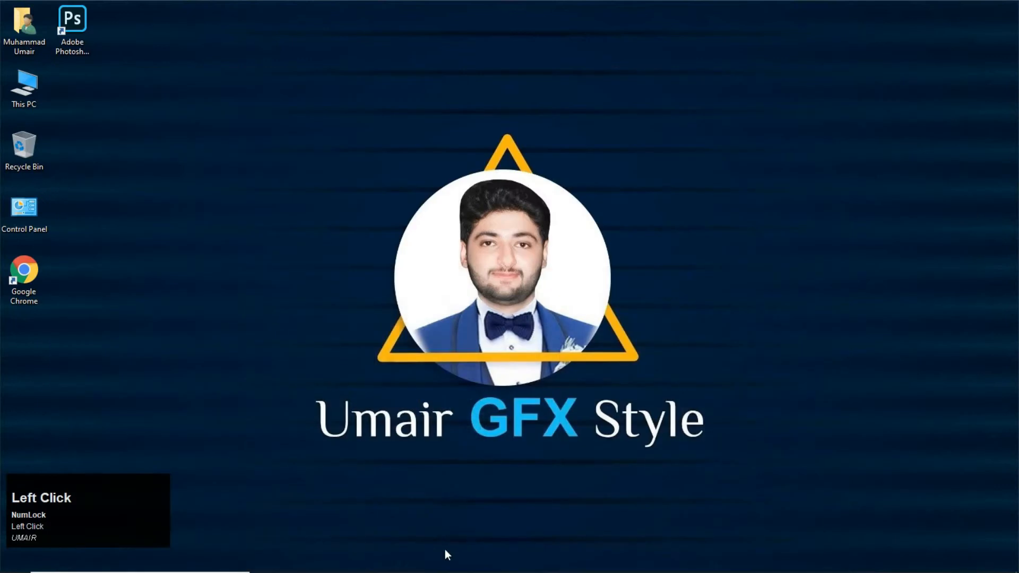
click(419, 566)
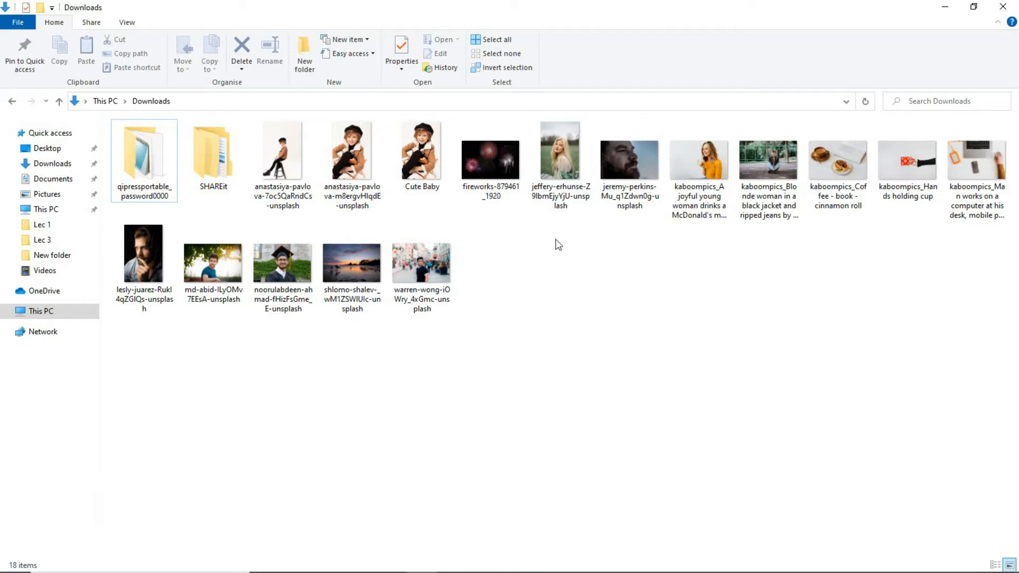
drag(419, 158, 456, 303)
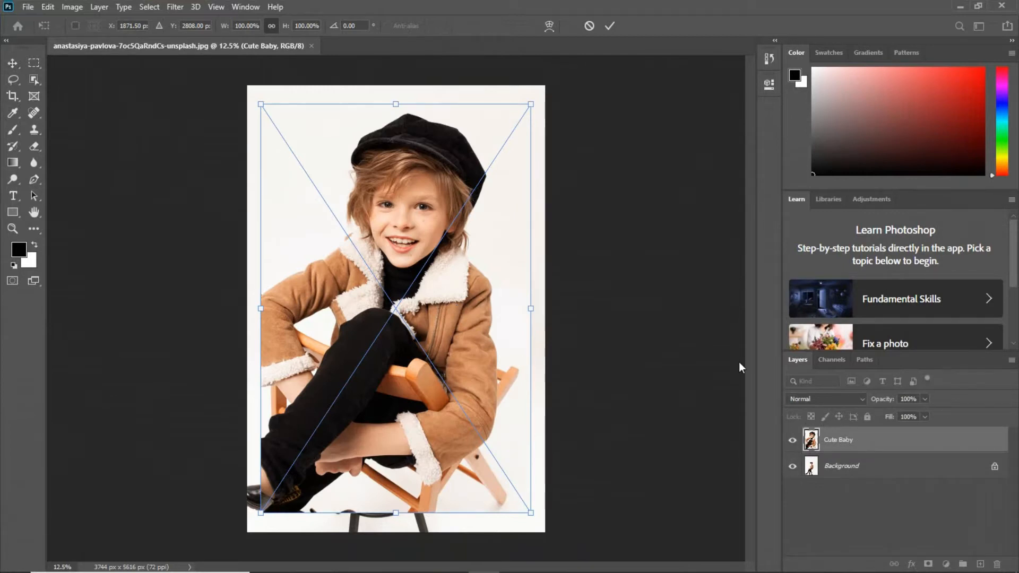
click(610, 28)
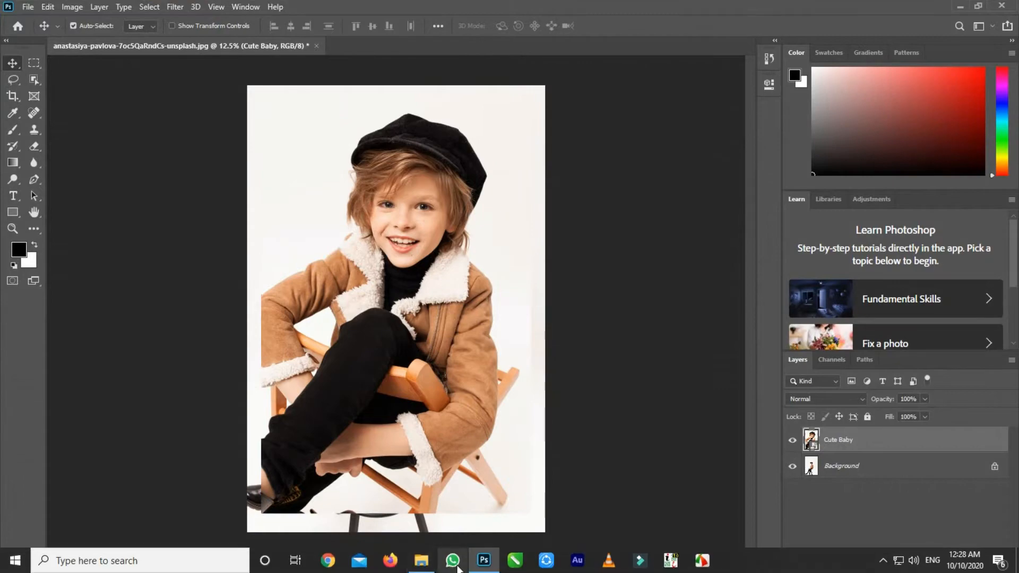
- Open Cute Baby from the Downloads folder as a separate document and compare it with the stool document
click(422, 567)
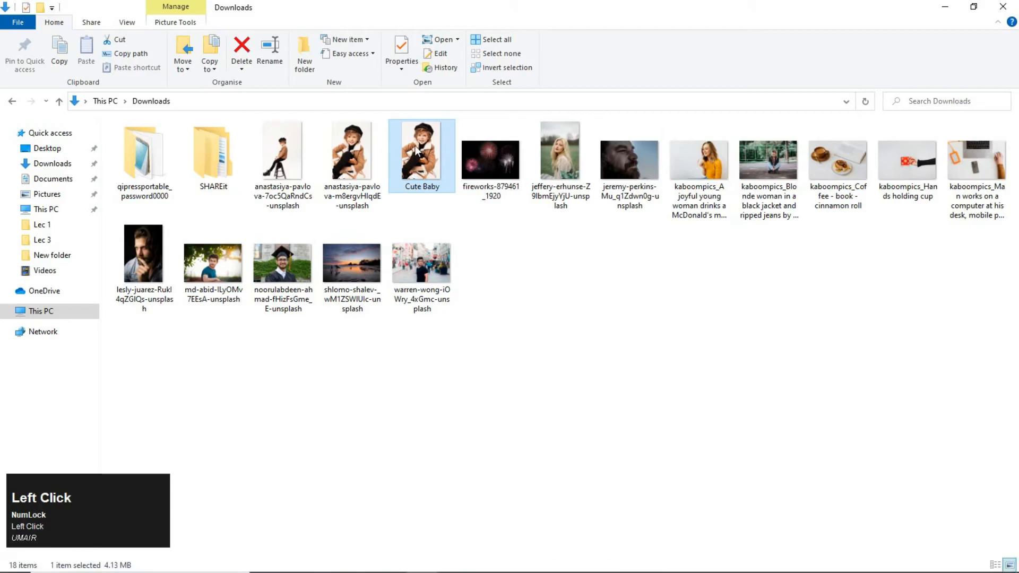
drag(416, 151, 453, 41)
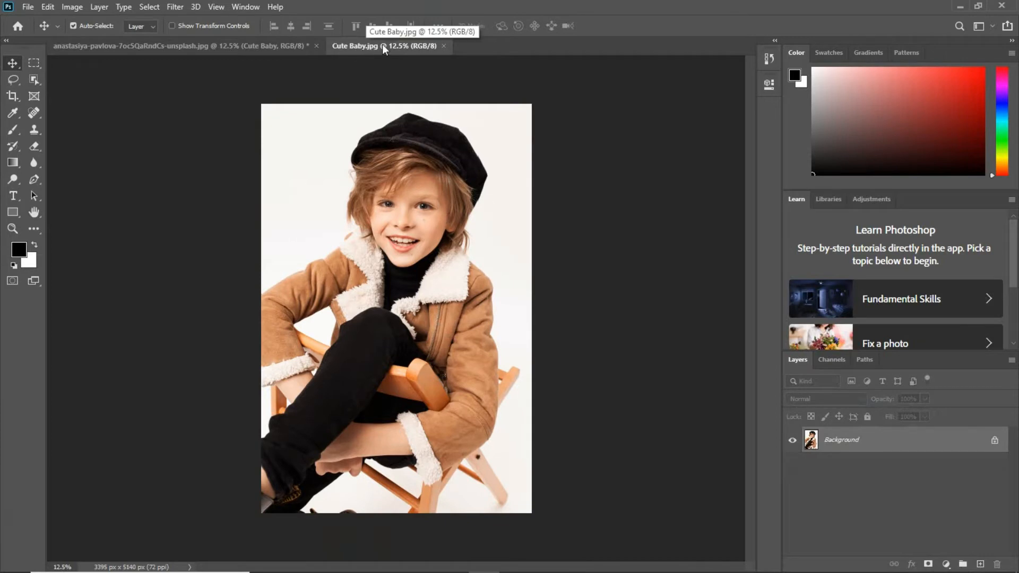
click(277, 45)
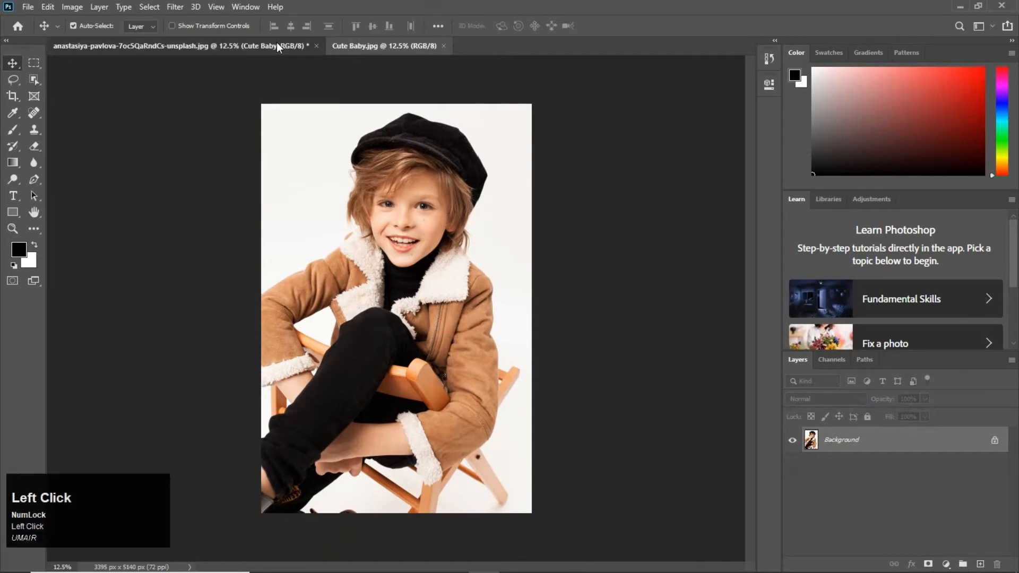
click(358, 46)
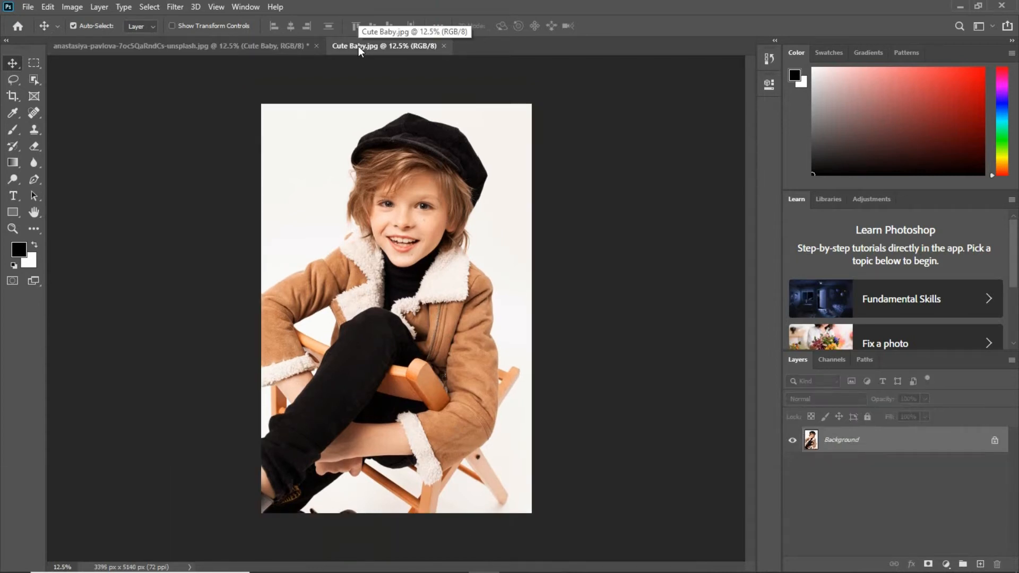
- Close both the Cute Baby document and the stool photo without saving changes
click(444, 46)
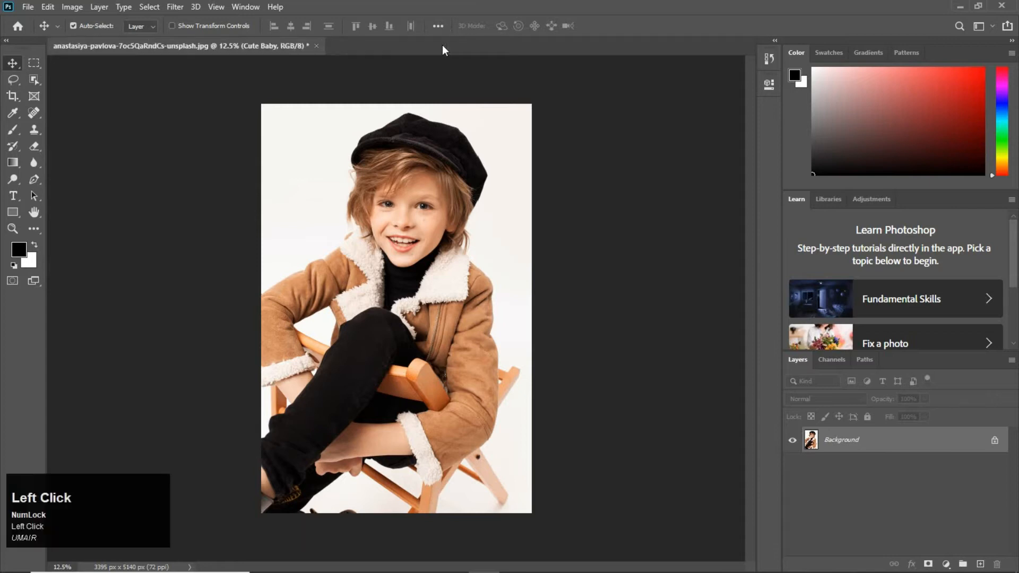
click(316, 45)
click(503, 220)
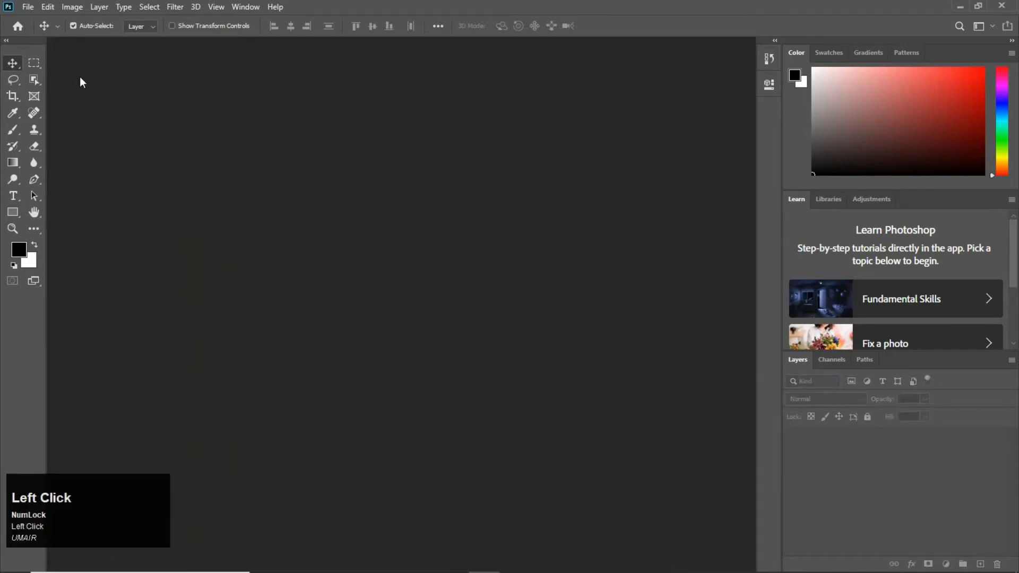
- Open the 7oc5QaRndCs-unsplash stool photo from Downloads as a smart object
click(26, 7)
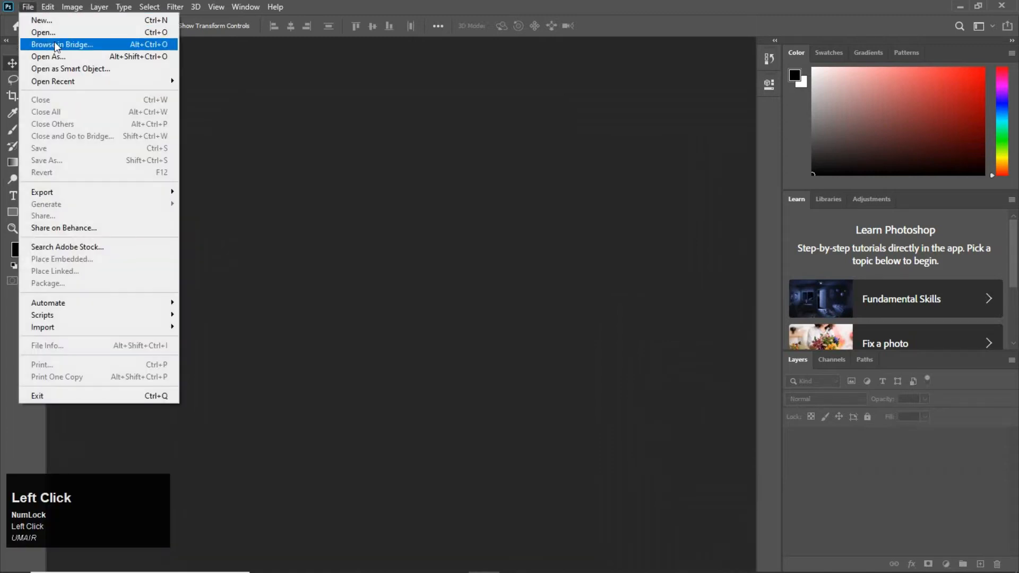
click(69, 71)
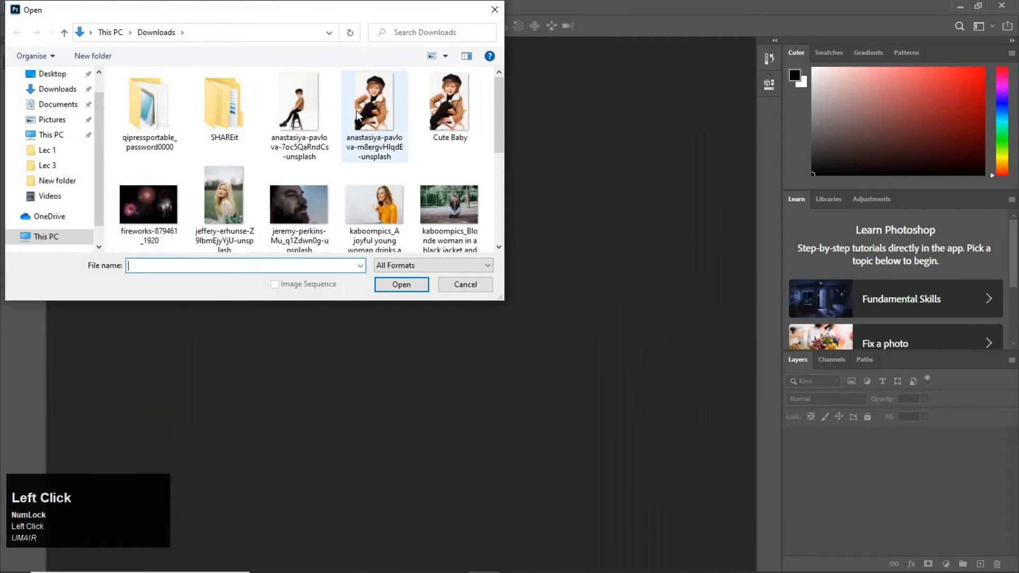
click(300, 114)
click(412, 285)
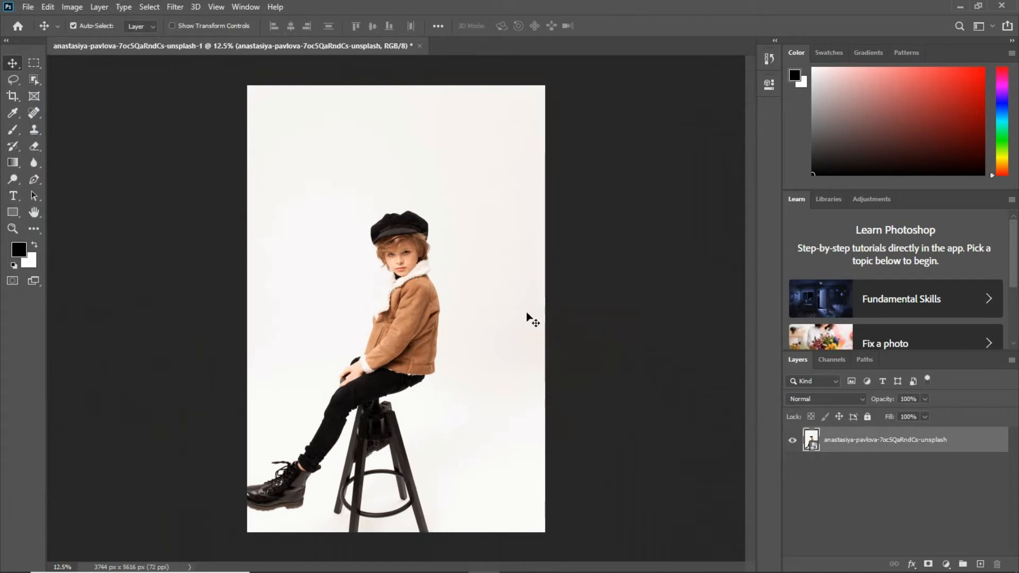
- Close the smart object document without saving and reopen the same stool photo as a regular image
click(420, 46)
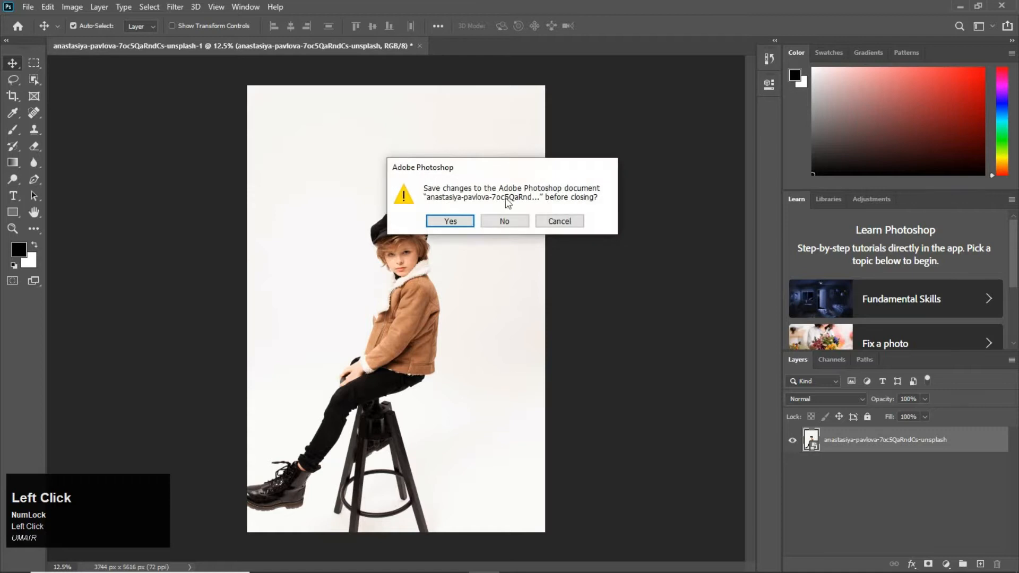
click(499, 219)
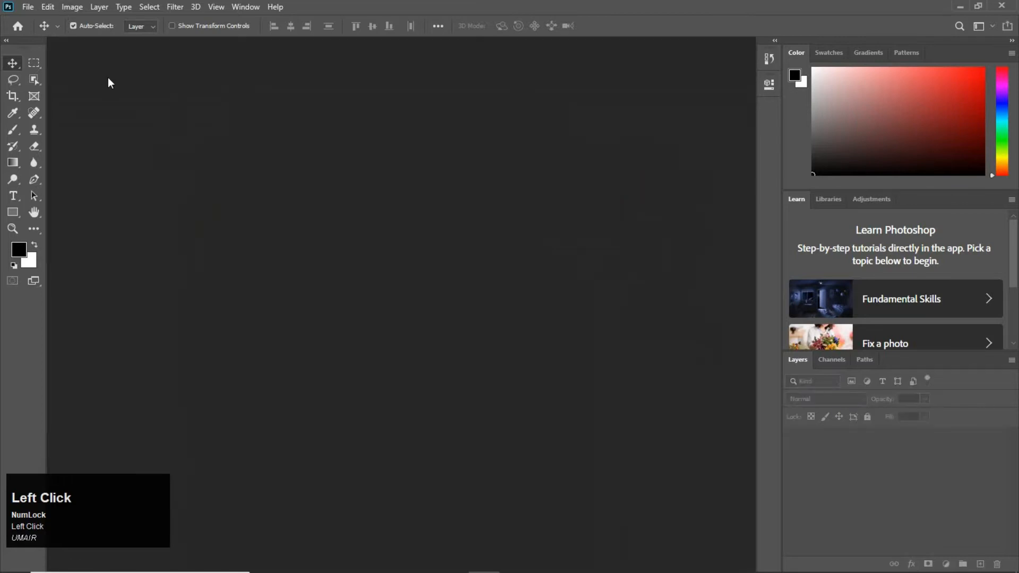
double_click(103, 105)
click(292, 122)
click(391, 307)
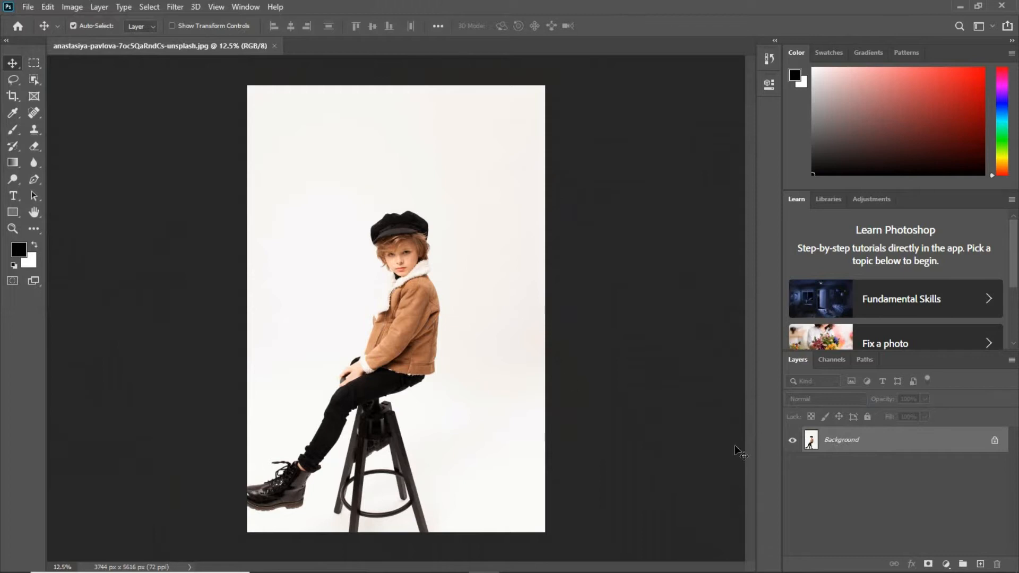
- Convert the Background layer to a smart object and apply the basic Blur filter to it
right_click(856, 448)
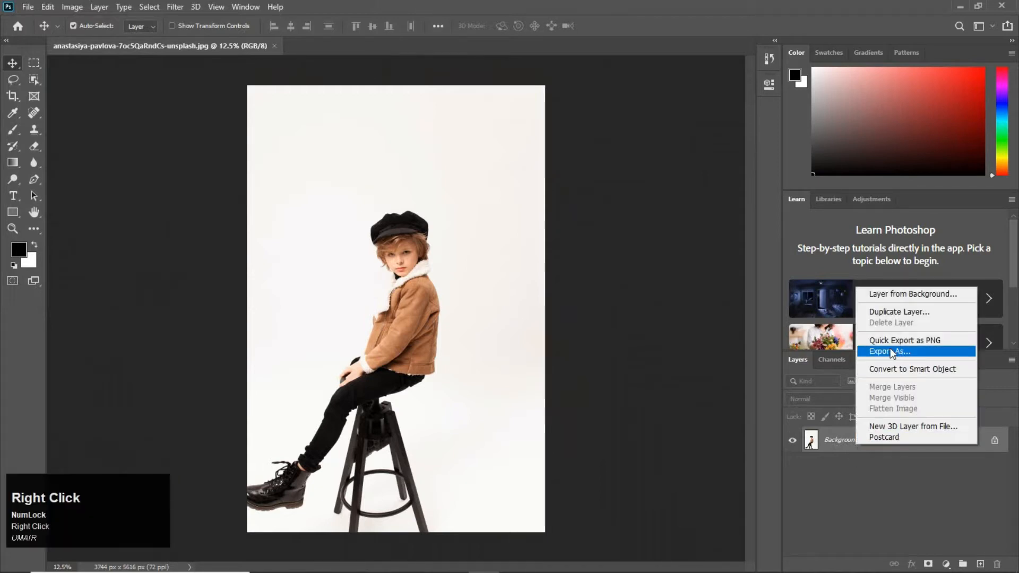
click(904, 372)
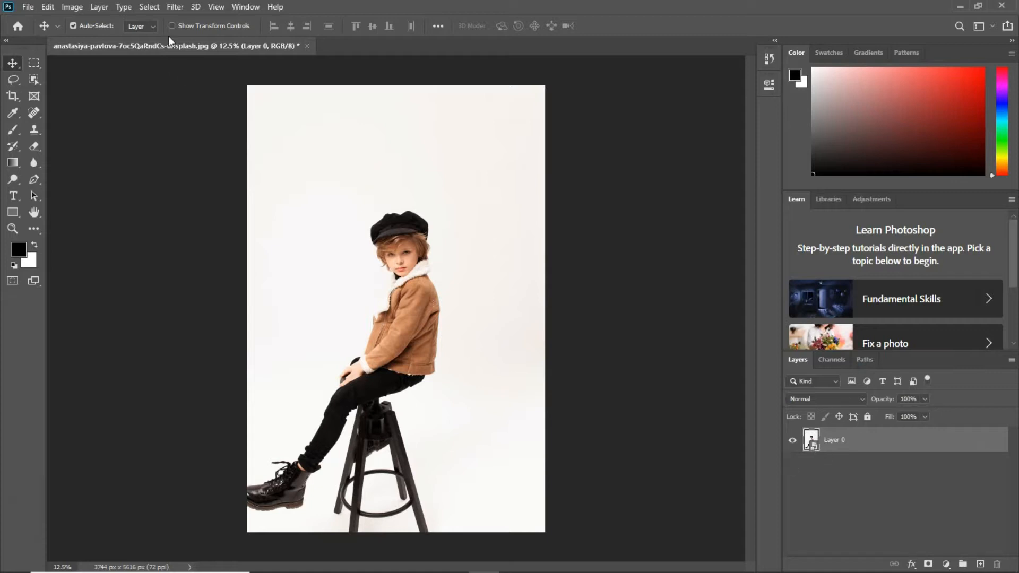
click(176, 7)
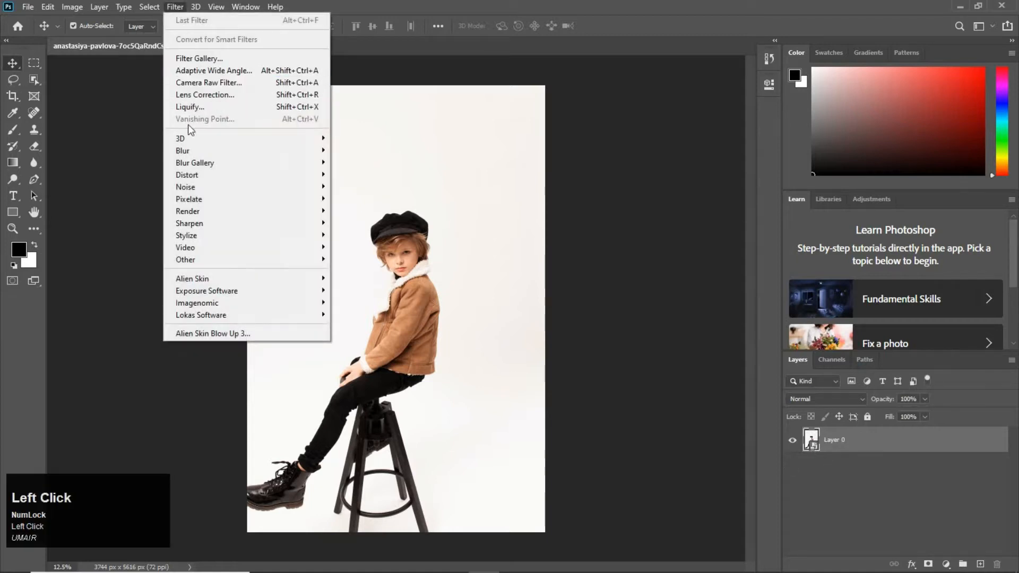
mouse_move(266, 150)
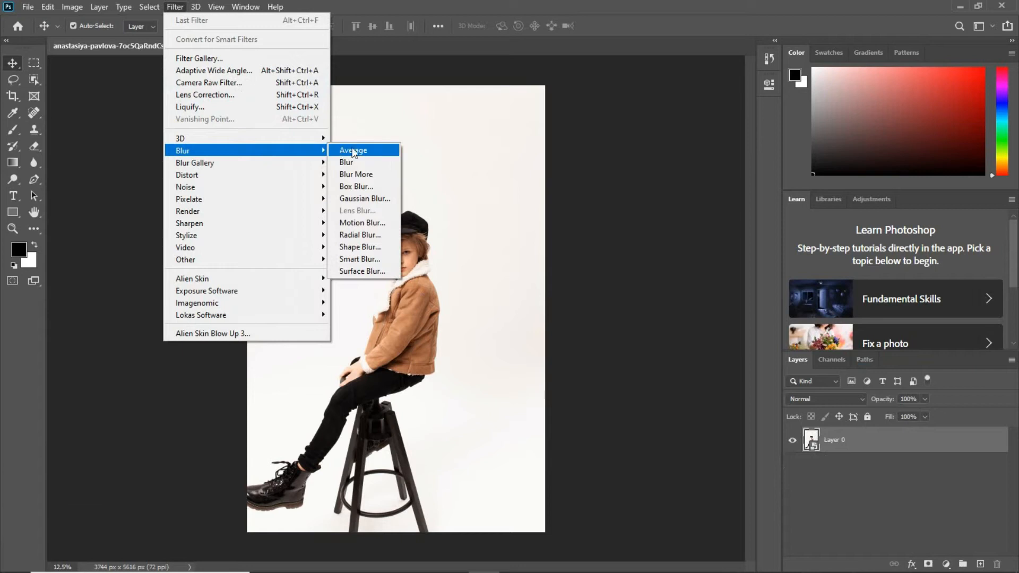
click(350, 164)
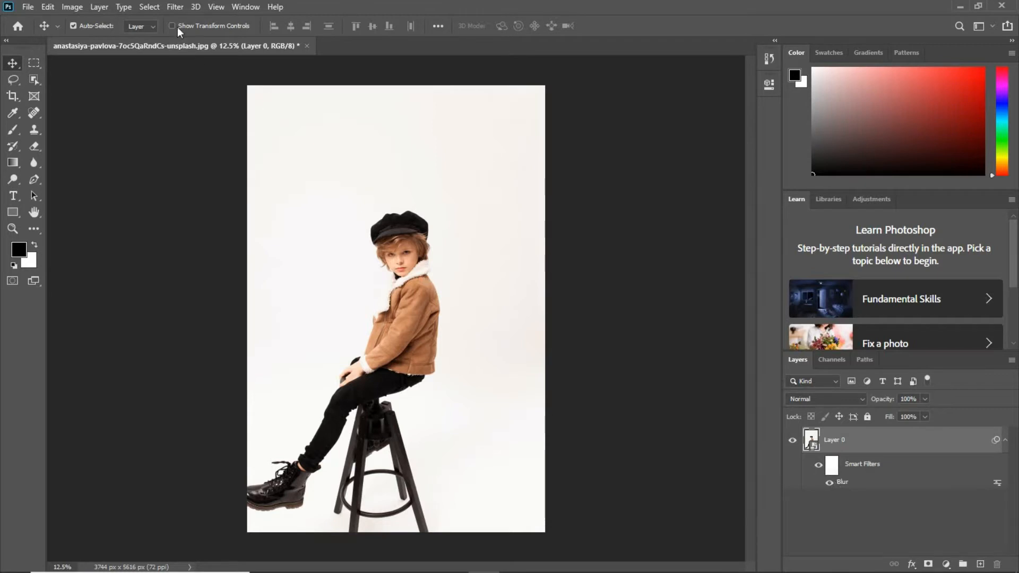
- Apply the Add Noise filter to the smart object layer
click(176, 8)
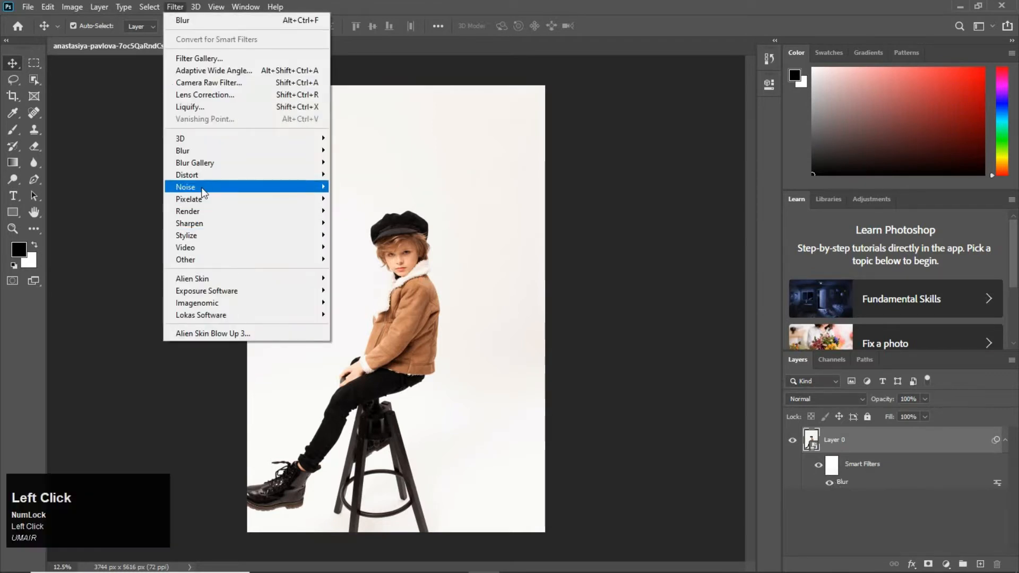
mouse_move(241, 192)
click(363, 187)
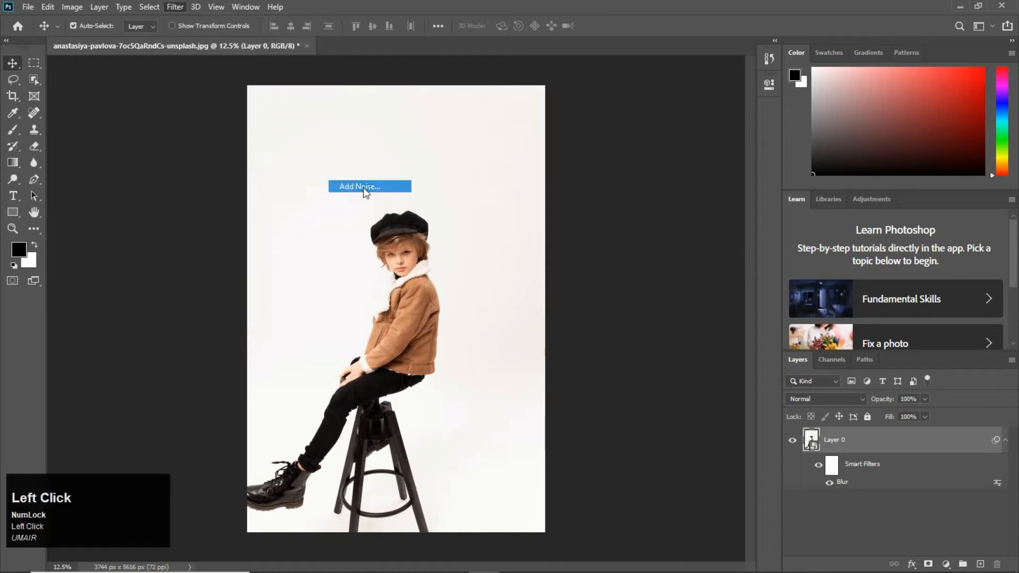
click(569, 108)
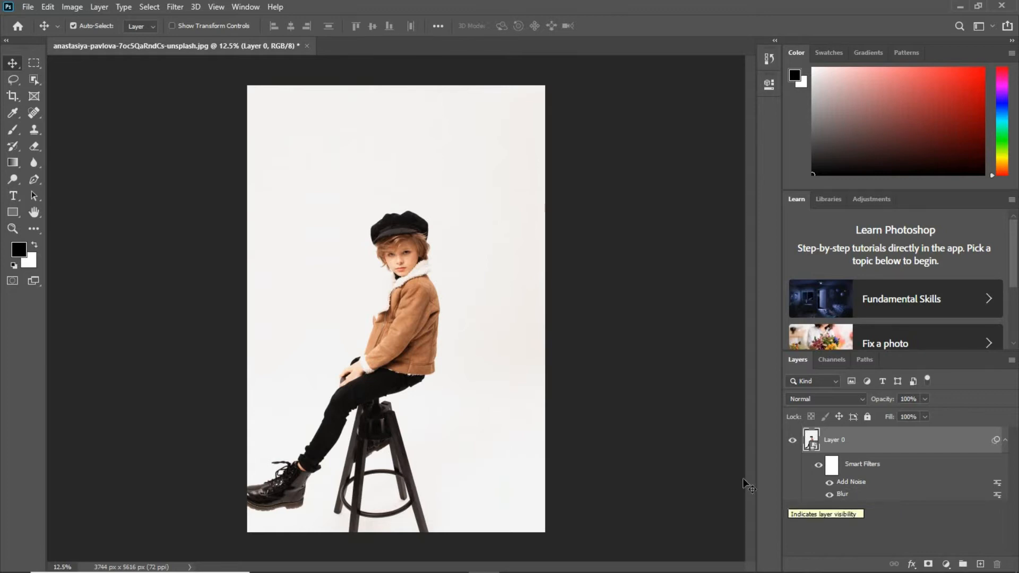
- Examine the boy's face up close with the Add Noise smart filter hidden and shown
key(ctrl+space)
drag(390, 253, 362, 236)
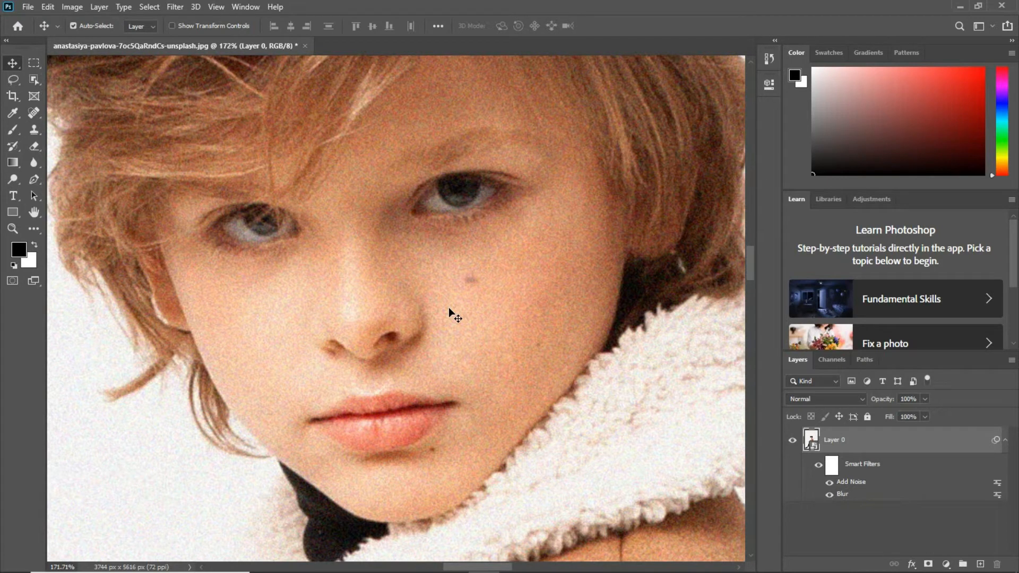
click(829, 483)
click(830, 484)
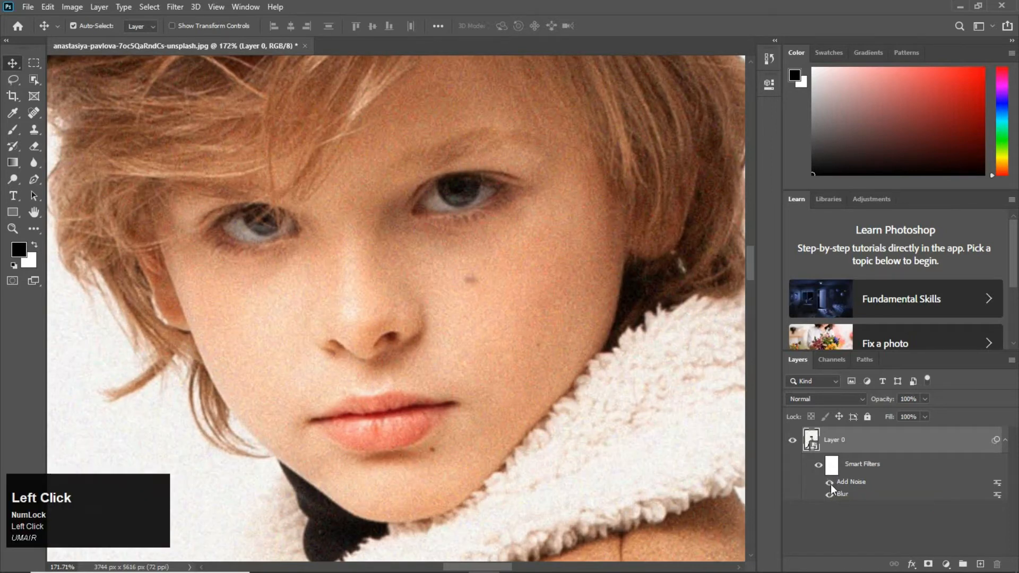
- Reduce the Add Noise smart filter's amount to about 3% and toggle the filter off and on to compare
double_click(850, 482)
drag(427, 284, 414, 286)
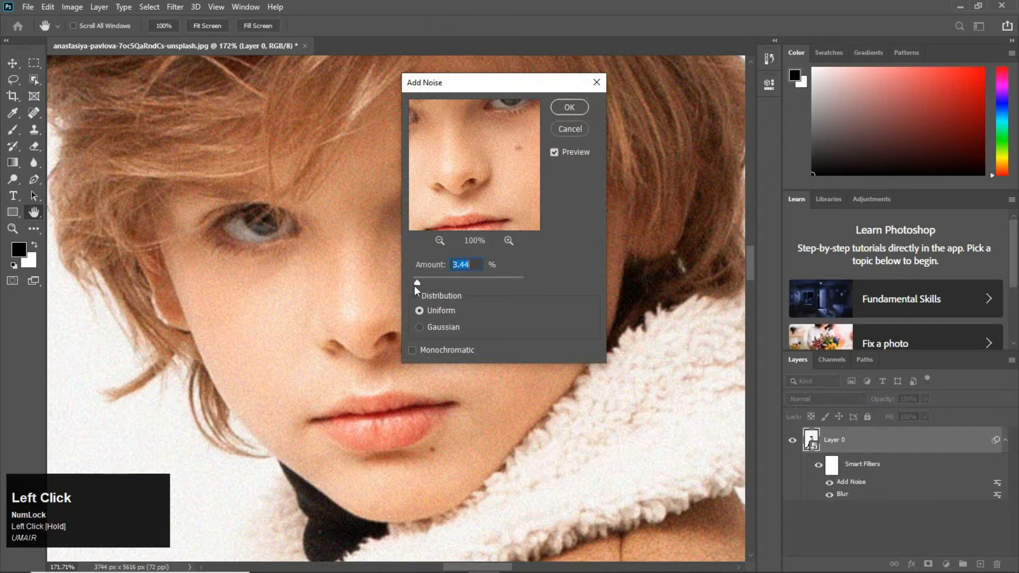
click(568, 110)
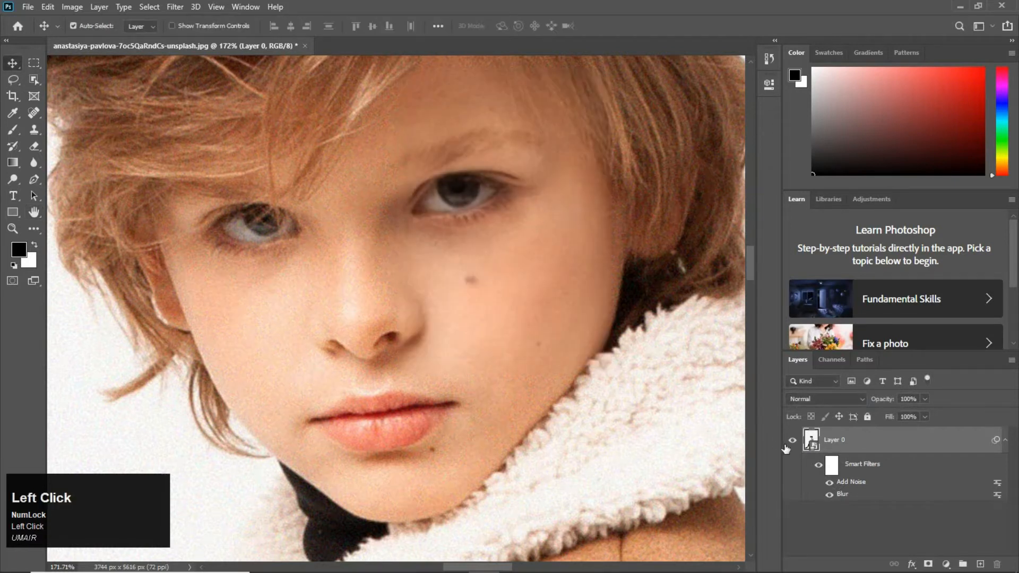
click(830, 494)
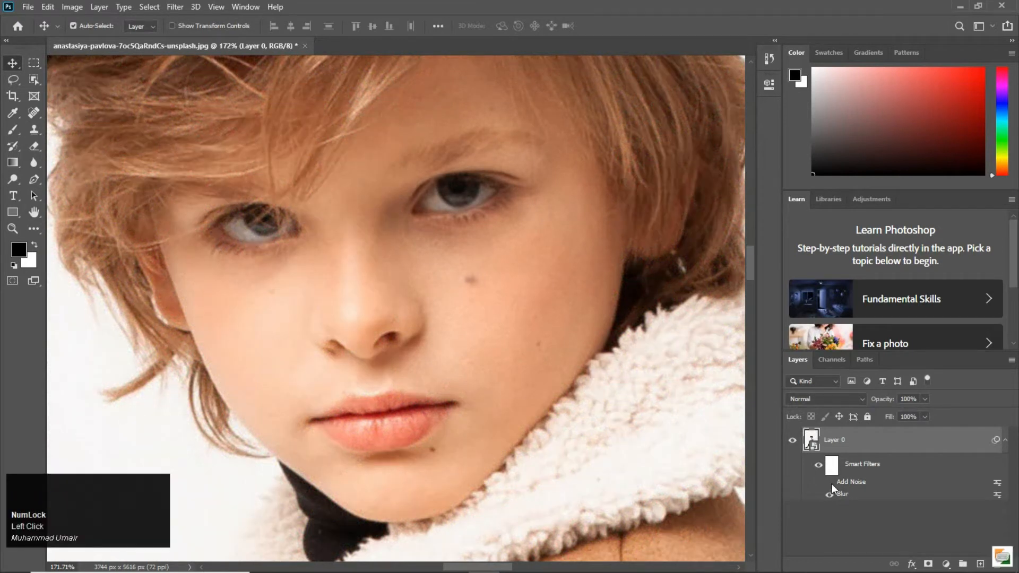
click(830, 482)
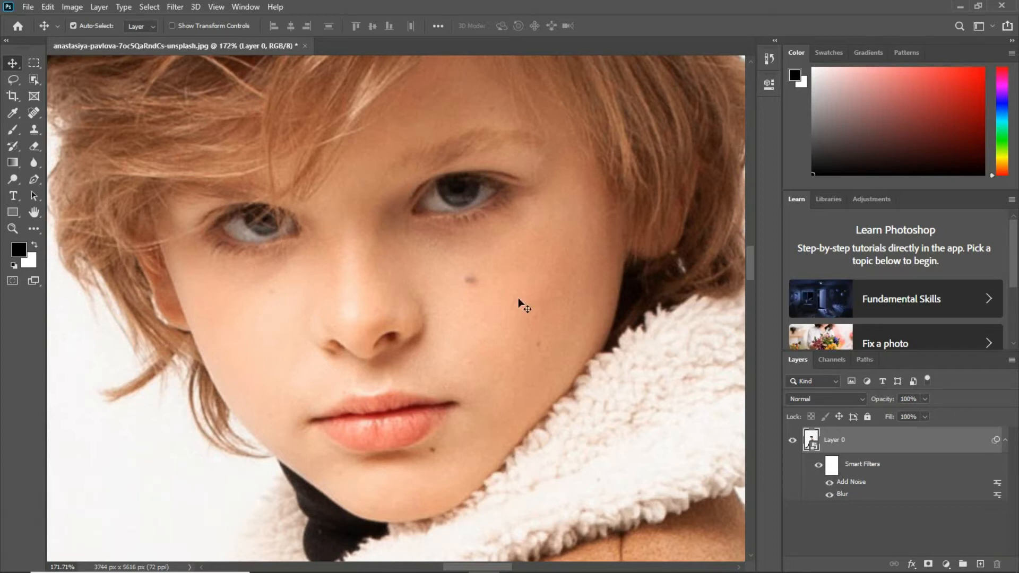
- Close the filtered stool photo without saving changes
click(305, 46)
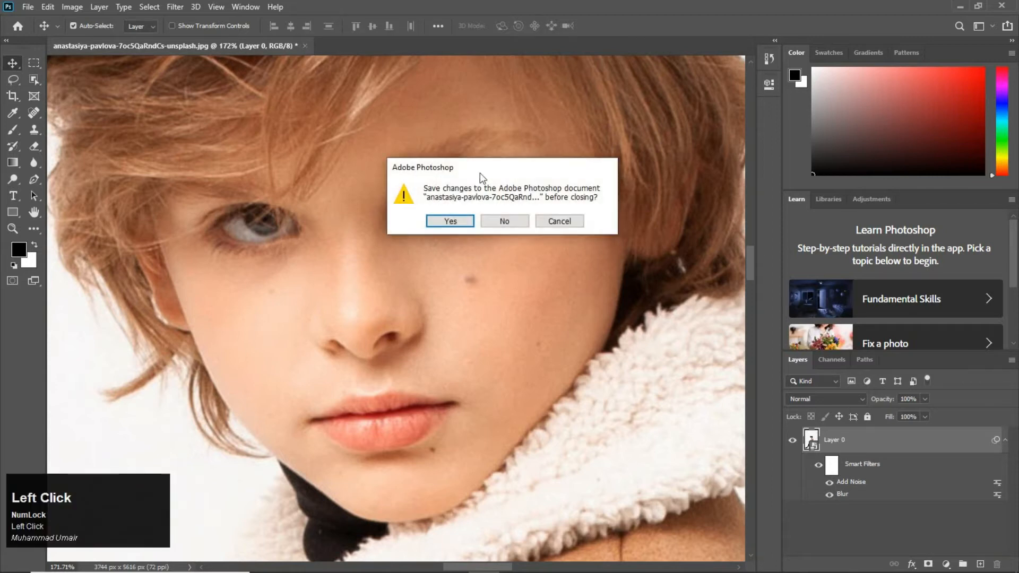
click(493, 220)
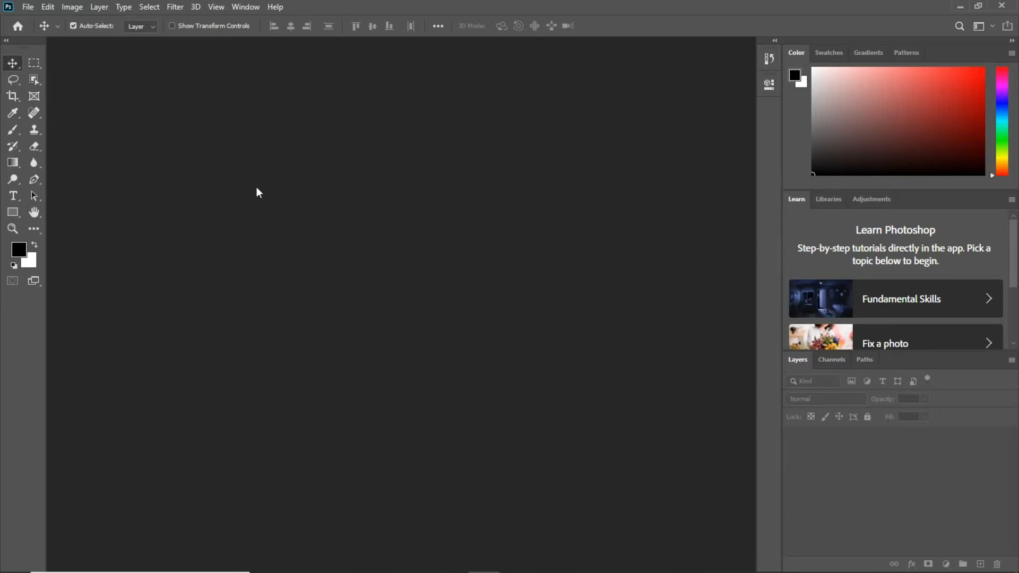
- Open the original photo of the boy sitting on the wooden chair as a new document
double_click(236, 169)
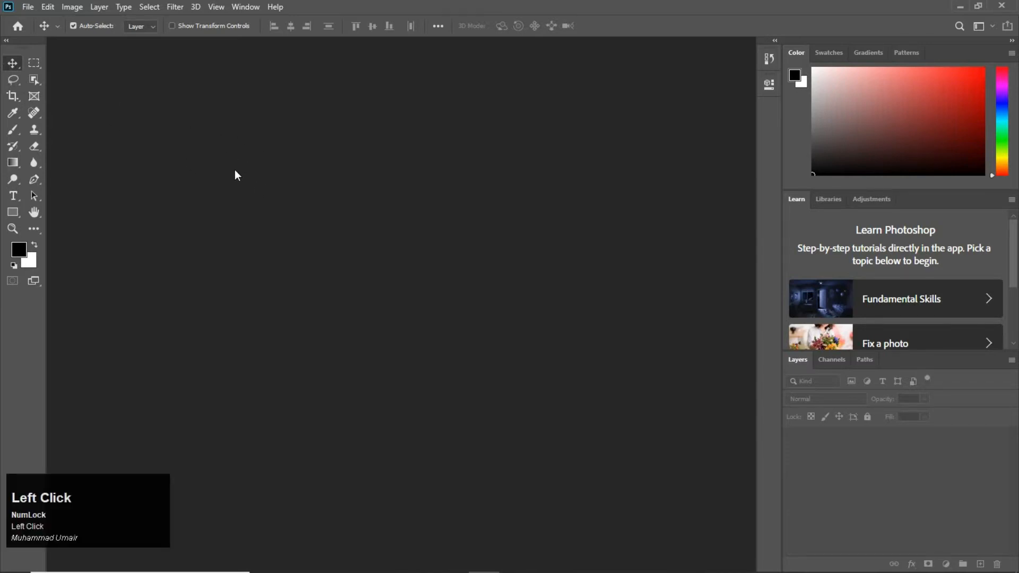
click(372, 124)
click(401, 308)
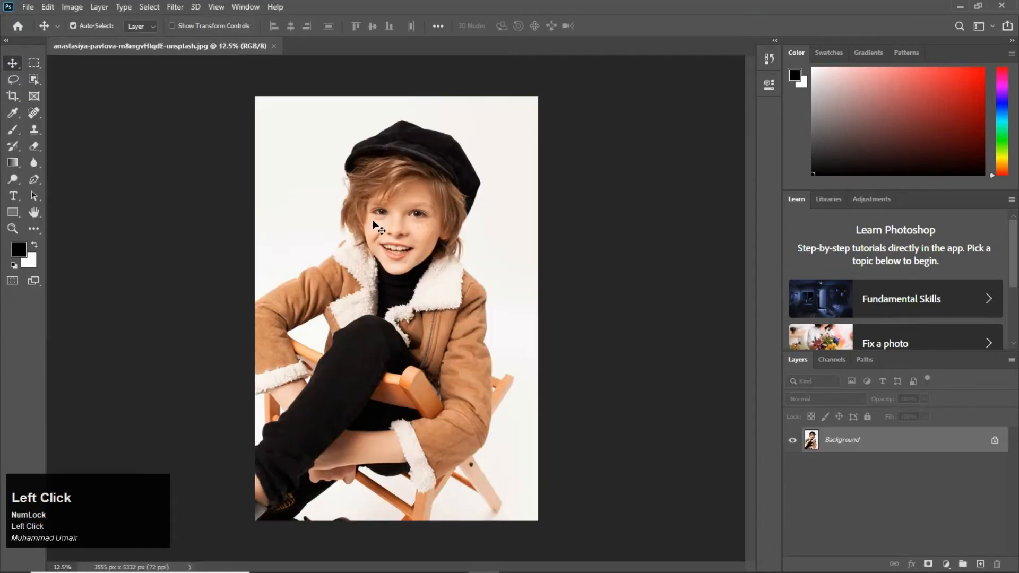
- Try to move the locked Background layer, and unlock it so it becomes a normal layer
drag(372, 234, 467, 245)
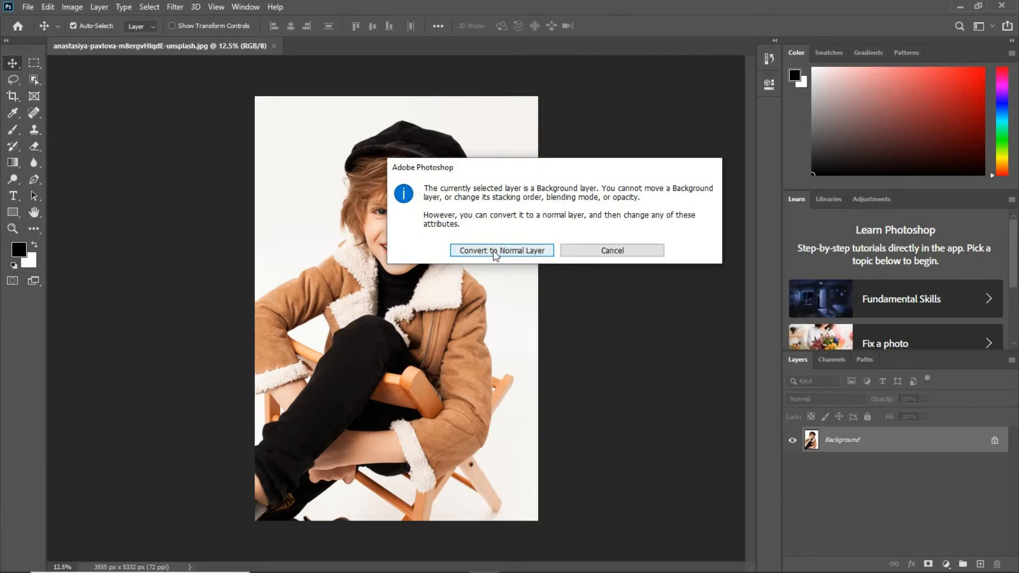
click(604, 251)
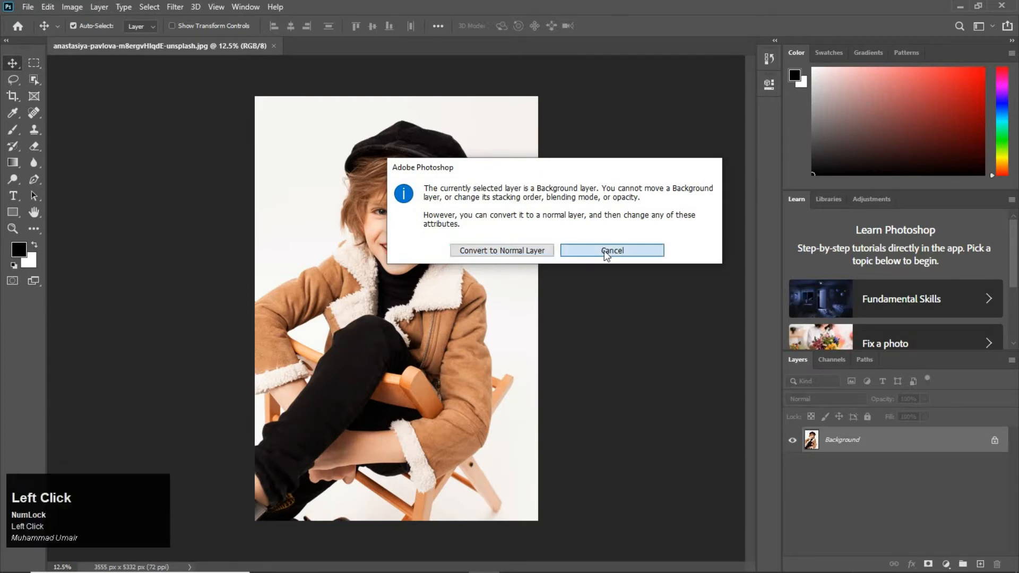
click(995, 440)
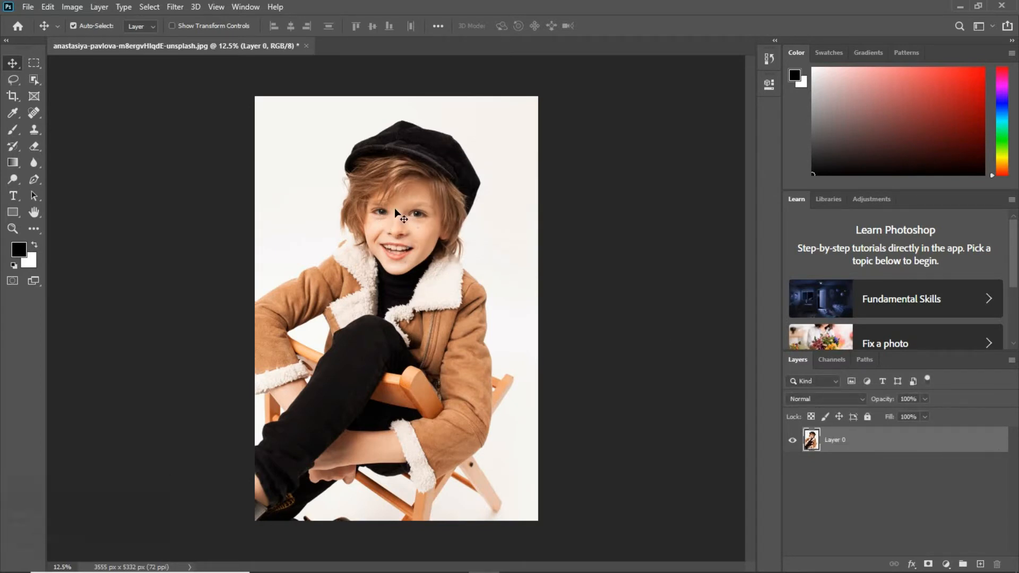
- Try moving the unlocked photo layer down and slightly left, and undo the move
drag(429, 280, 390, 280)
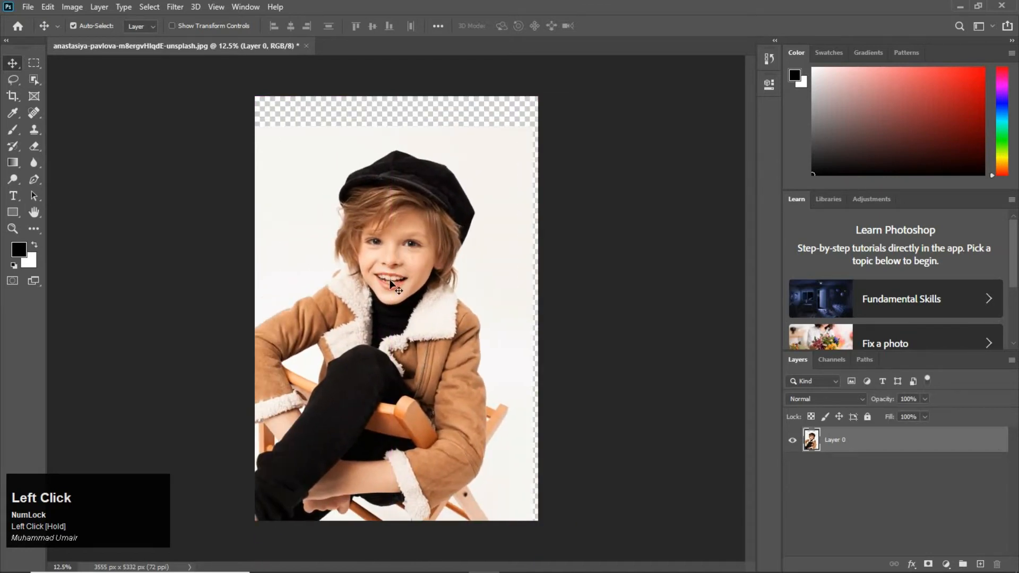
key(ctrl)
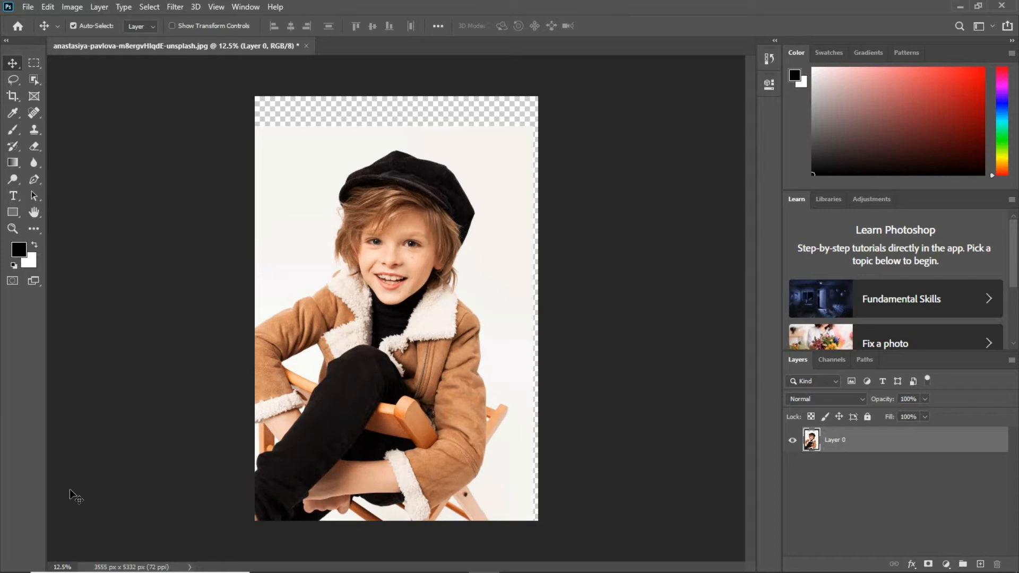
key(ctrl+z)
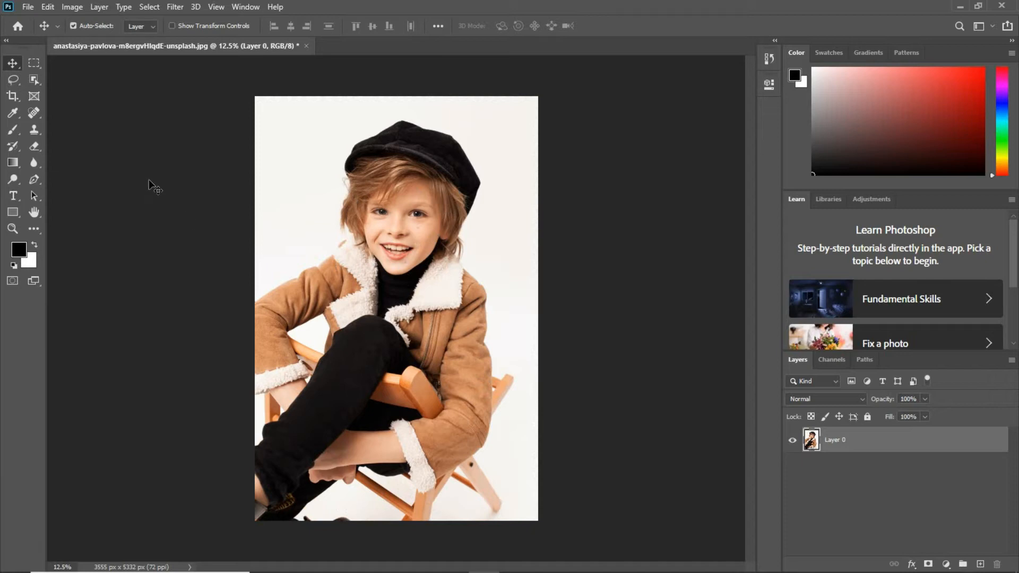
- Turn on Show Transform Controls for the Move tool and try scaling the photo layer from its upper-right corner, cancelling each transform
click(171, 25)
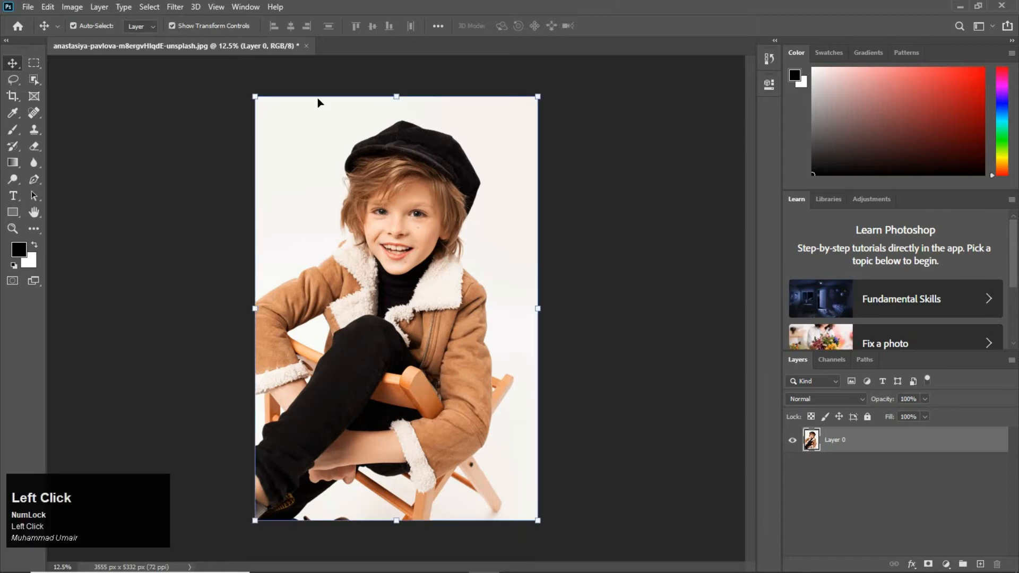
click(538, 97)
mouse_move(538, 97)
mouse_down()
mouse_move(392, 331)
mouse_move(496, 106)
mouse_move(554, 69)
mouse_move(417, 266)
mouse_move(546, 85)
mouse_move(540, 93)
mouse_up()
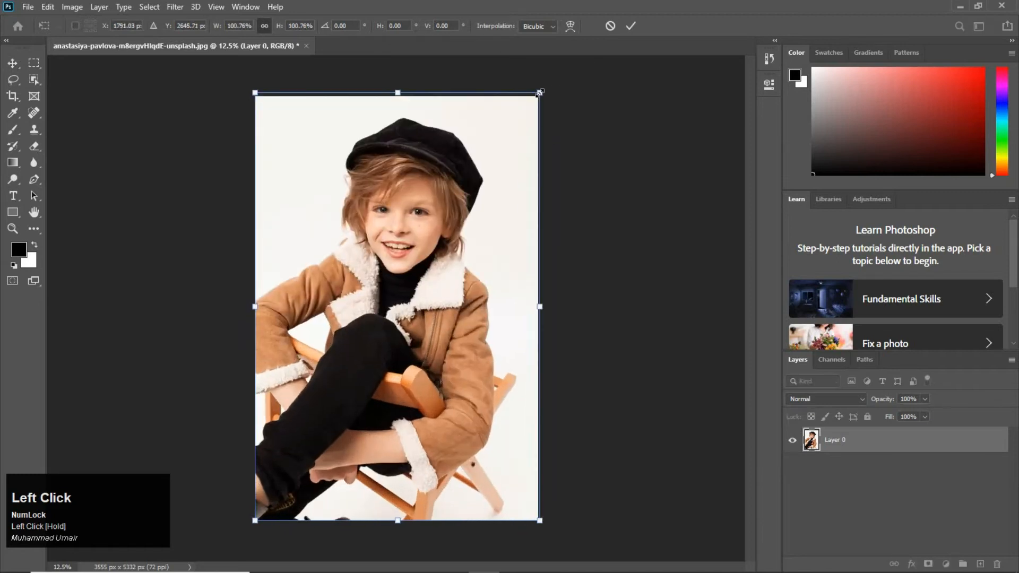
mouse_move(540, 93)
mouse_down()
mouse_move(445, 225)
mouse_move(517, 158)
mouse_move(600, 144)
mouse_move(624, 162)
mouse_move(531, 107)
mouse_move(387, 112)
mouse_move(539, 100)
mouse_up()
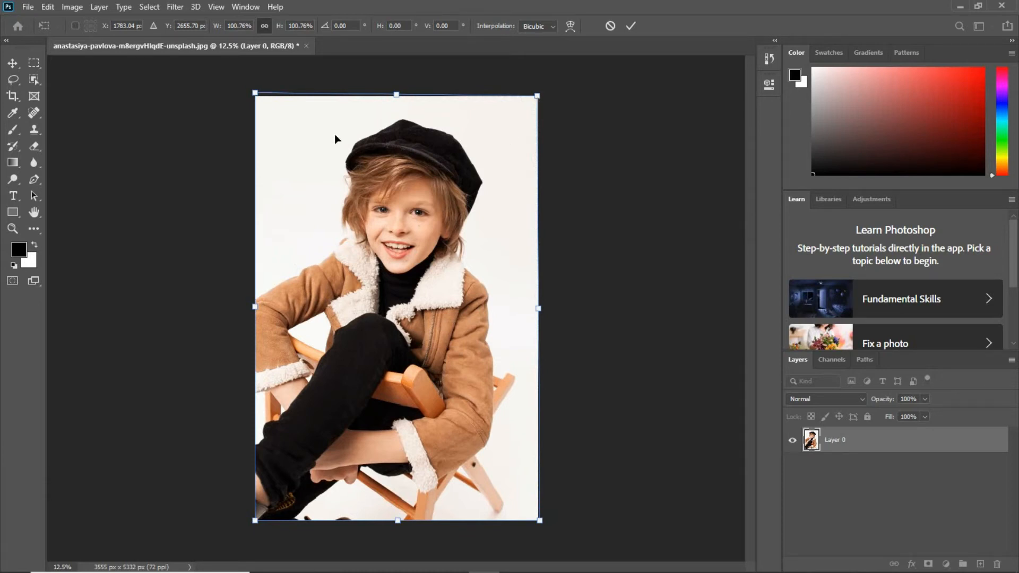
click(616, 27)
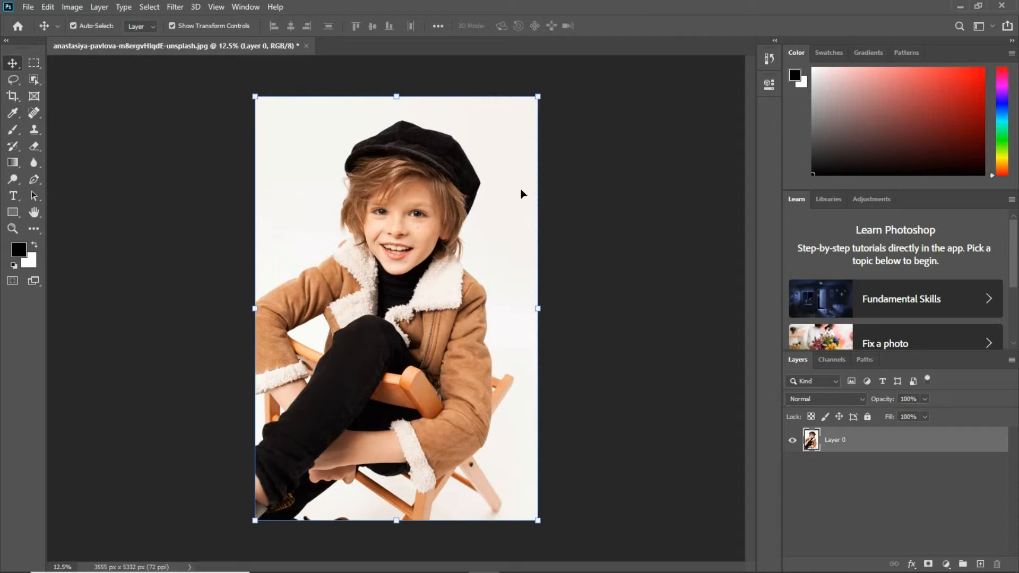
mouse_move(544, 90)
mouse_down()
mouse_move(473, 176)
mouse_move(552, 75)
mouse_move(470, 205)
mouse_move(539, 96)
mouse_up()
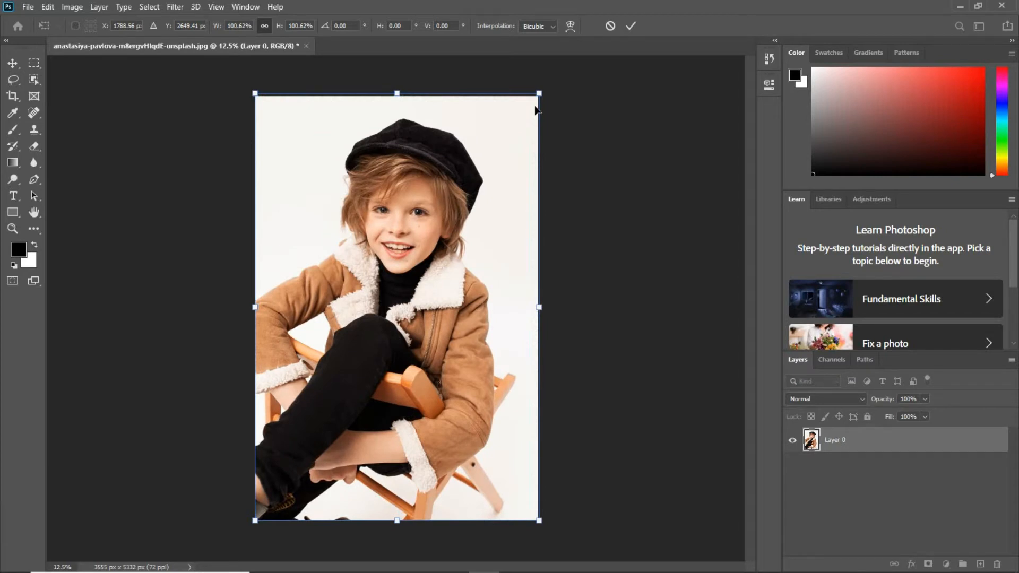
click(610, 26)
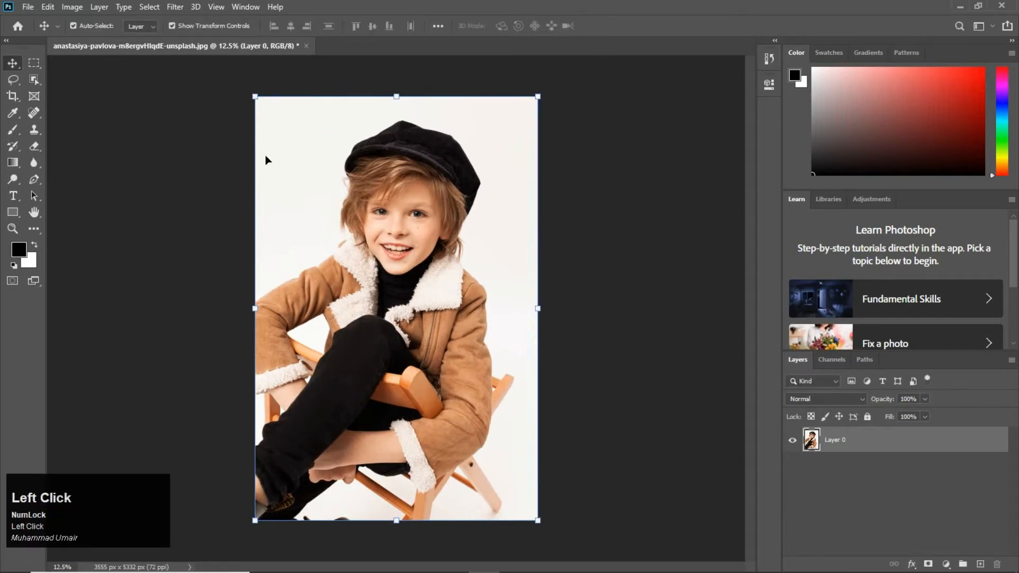
right_click(13, 66)
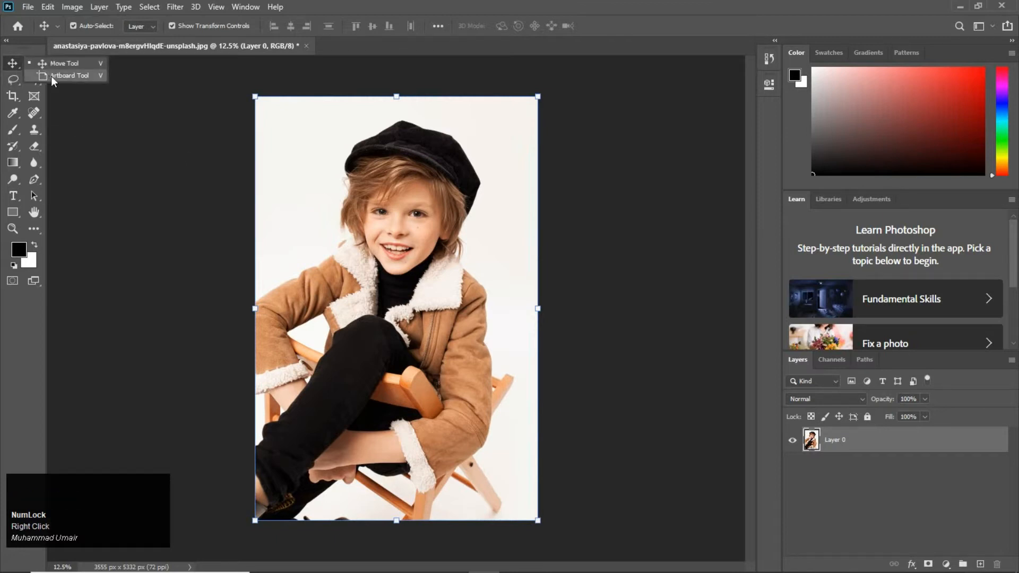
click(18, 70)
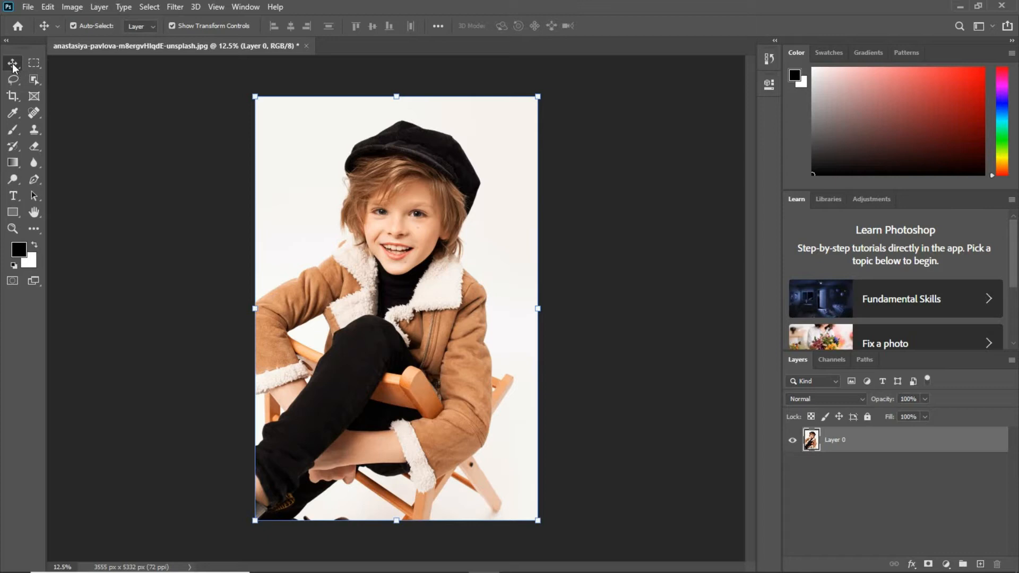
right_click(13, 65)
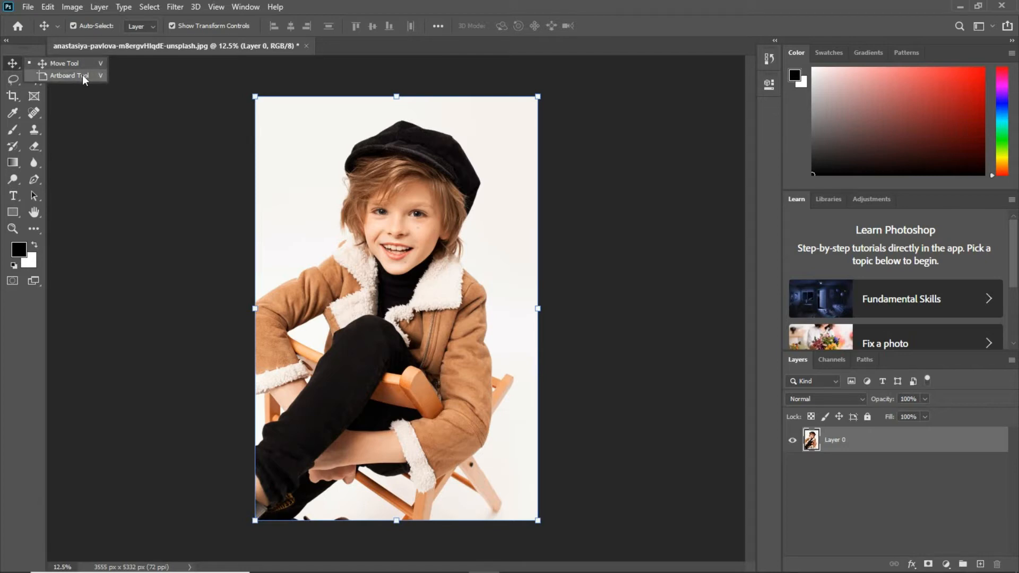
click(11, 65)
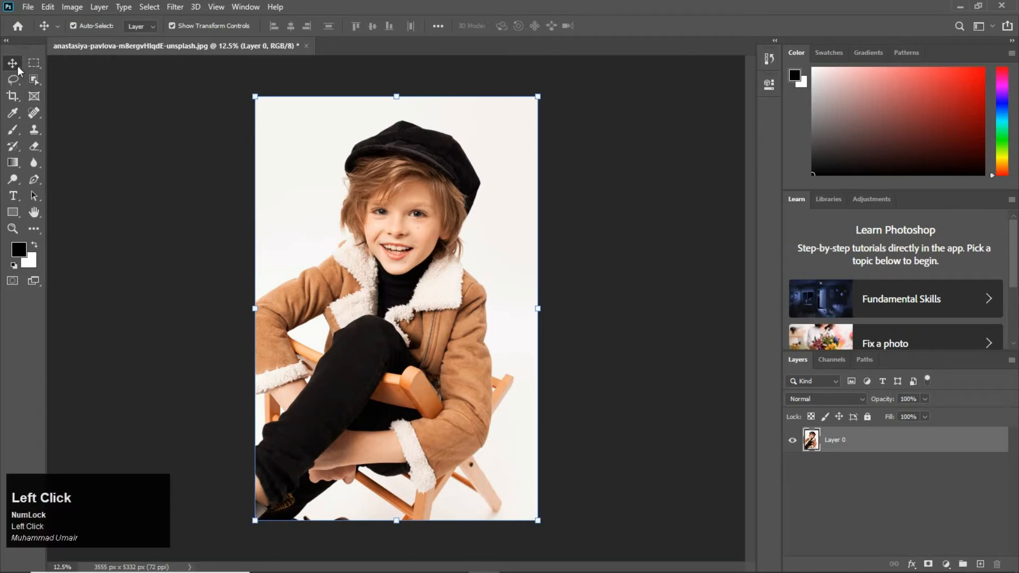
- Draw an artboard about 2684 × 4884 px around the boy with the Artboard tool
right_click(16, 65)
click(66, 74)
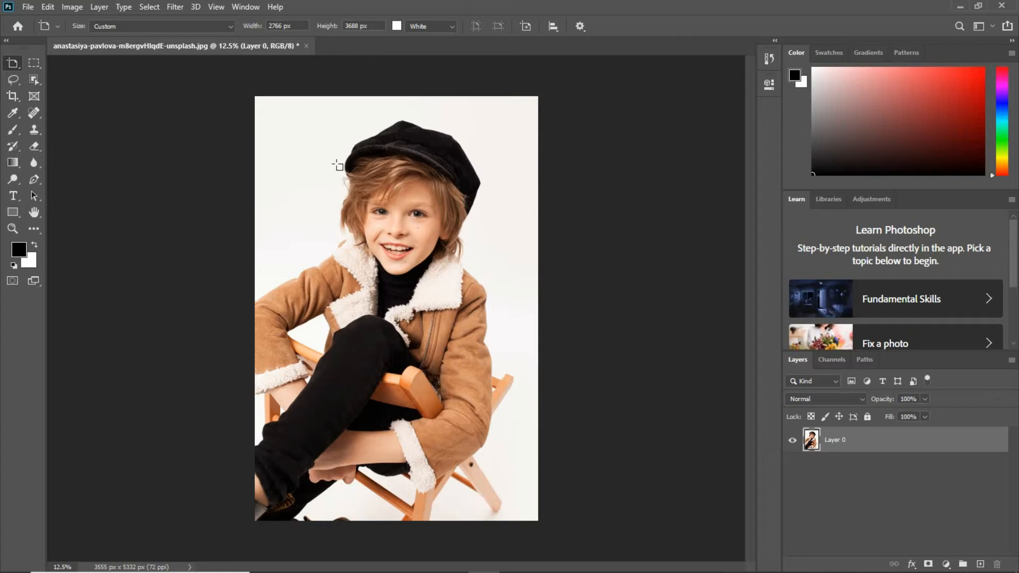
drag(298, 116, 530, 494)
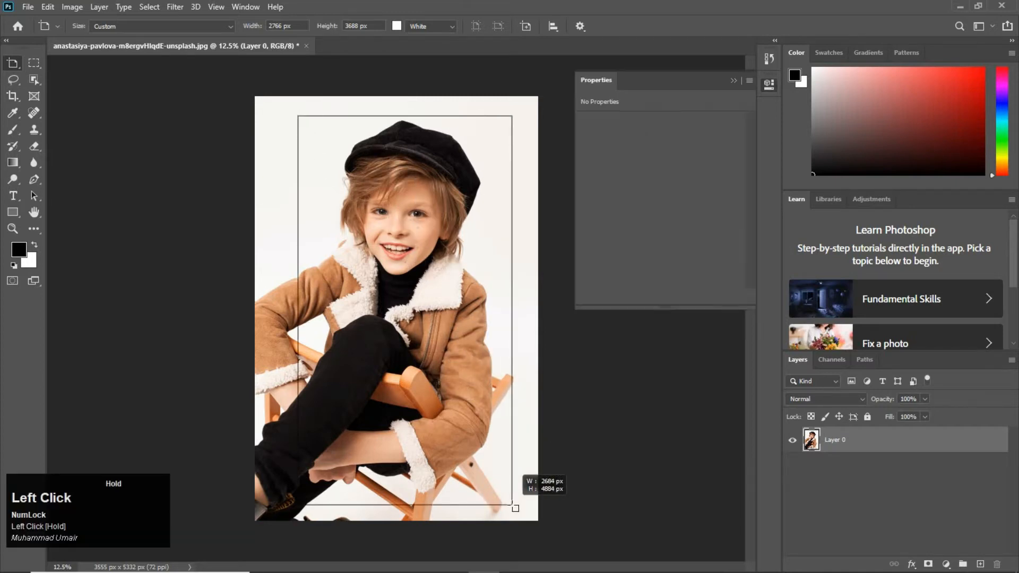
- Reposition the photo layer inside Artboard 1 and scale it proportionally to about 76%, leaving a blank strip below it
right_click(15, 66)
click(15, 66)
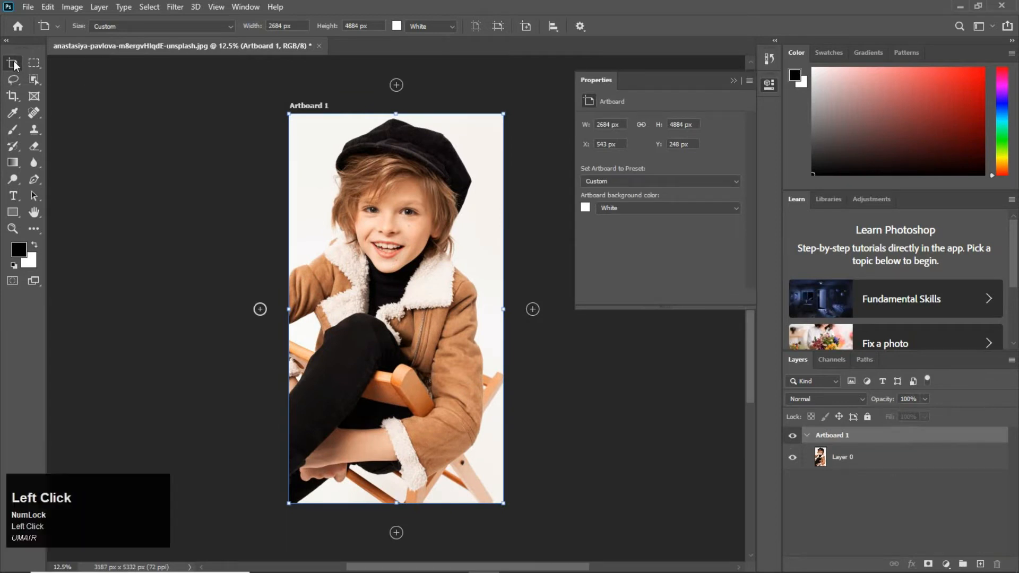
click(381, 208)
drag(381, 208, 312, 237)
drag(389, 243, 453, 251)
drag(266, 104, 344, 221)
drag(436, 303, 385, 275)
drag(493, 196, 503, 181)
drag(436, 231, 438, 165)
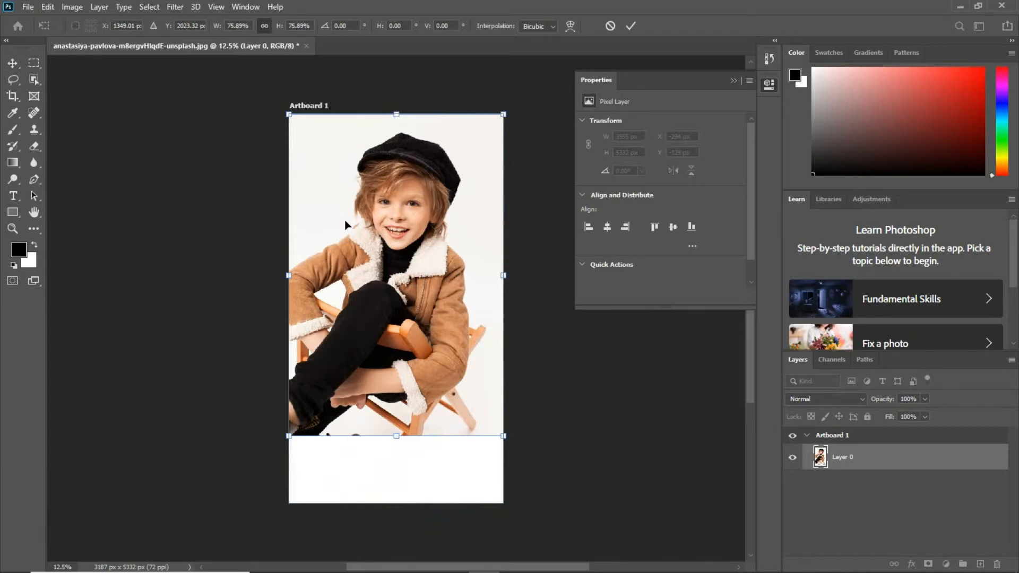
click(631, 26)
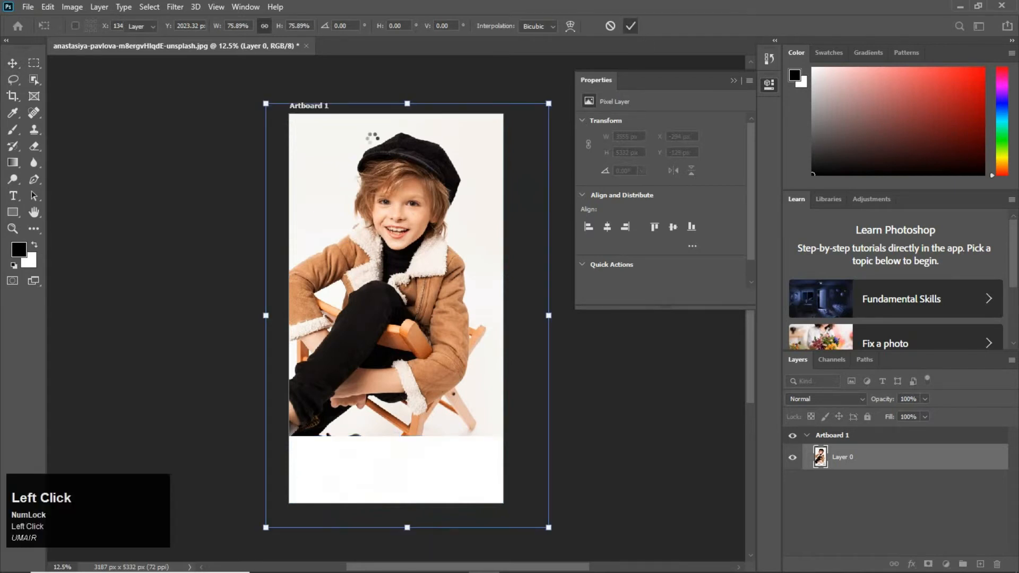
click(154, 214)
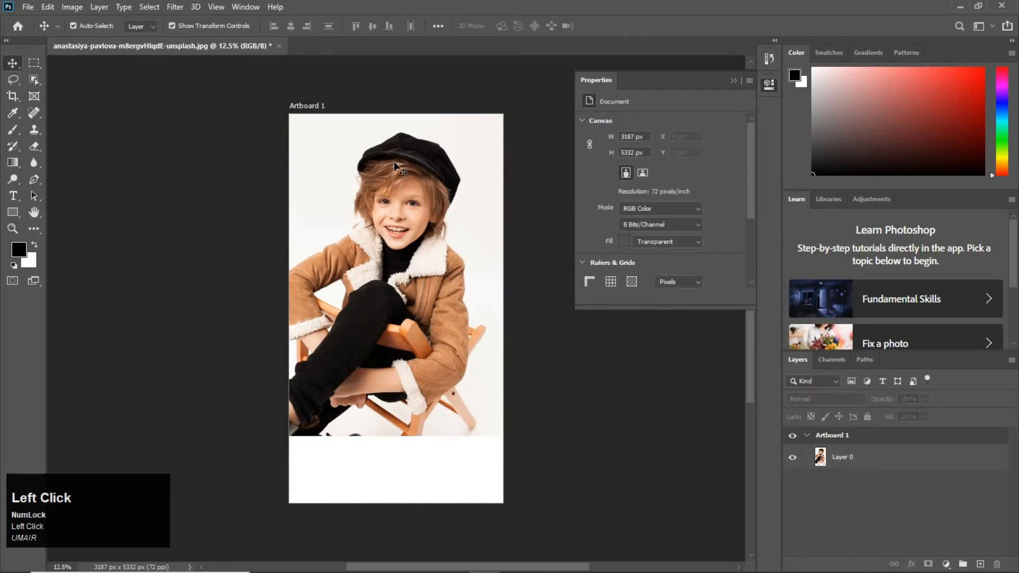
- Add five blank artboards of the same size with the Artboard tool, starting above Artboard 1 and continuing right, above, right and below
key(ctrl+minus)
key(ctrl+minus)
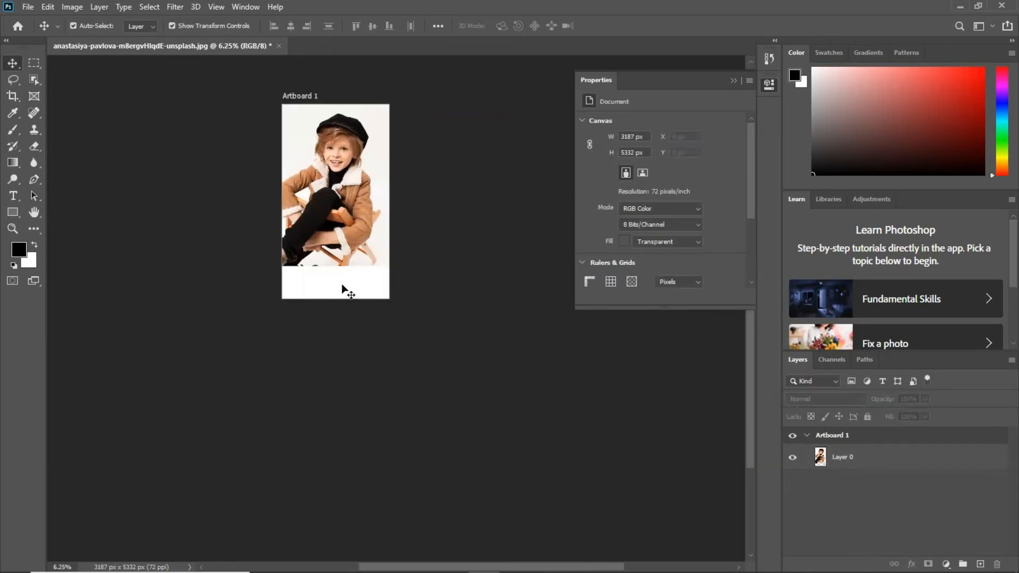
click(342, 287)
key(space)
drag(342, 238, 340, 262)
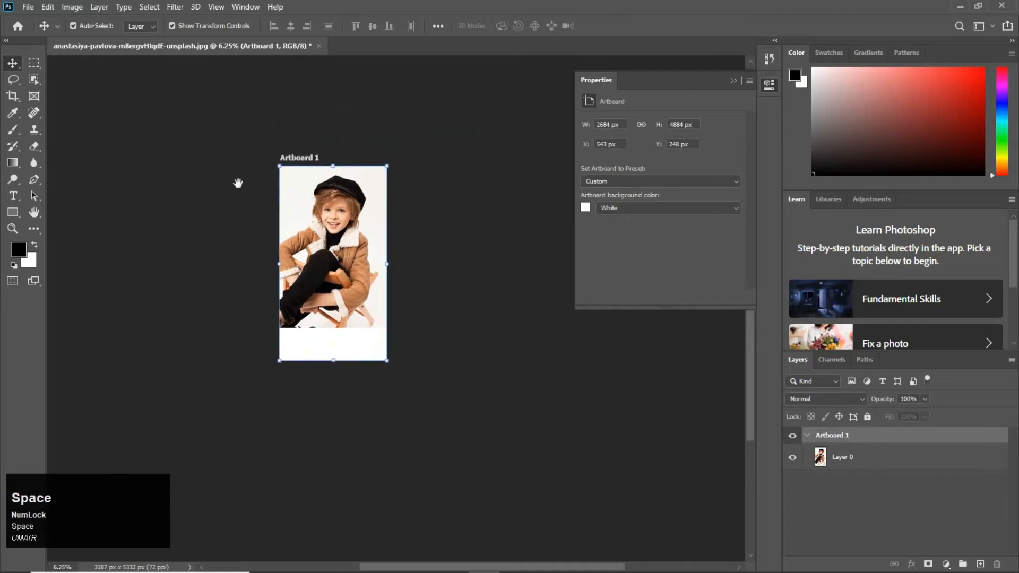
right_click(12, 64)
click(44, 75)
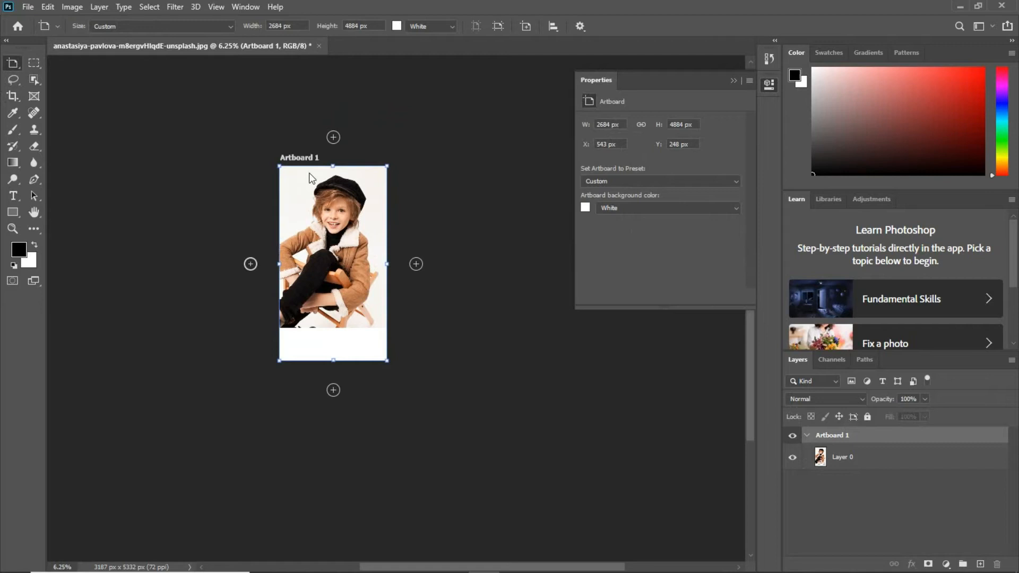
click(333, 138)
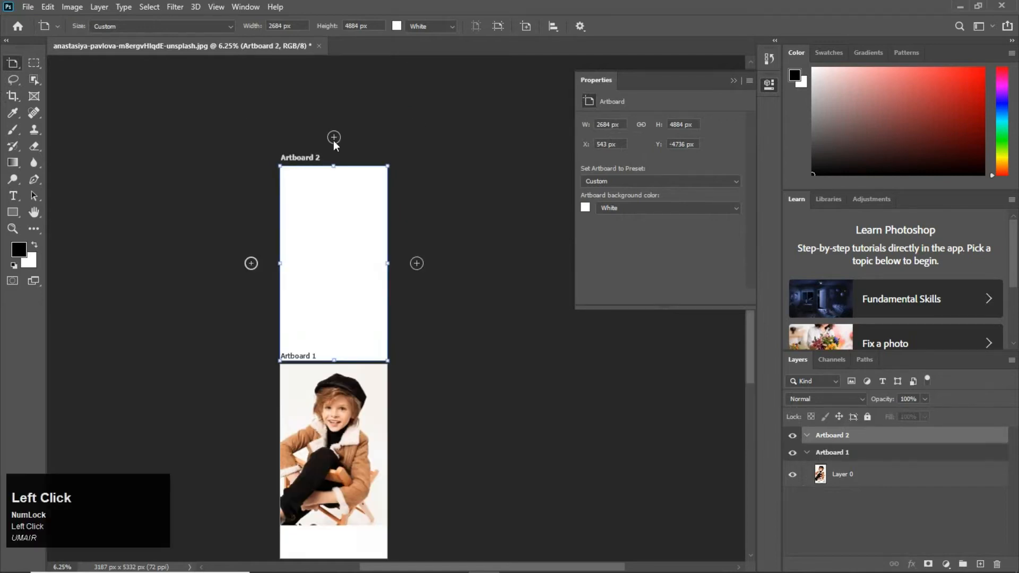
click(418, 264)
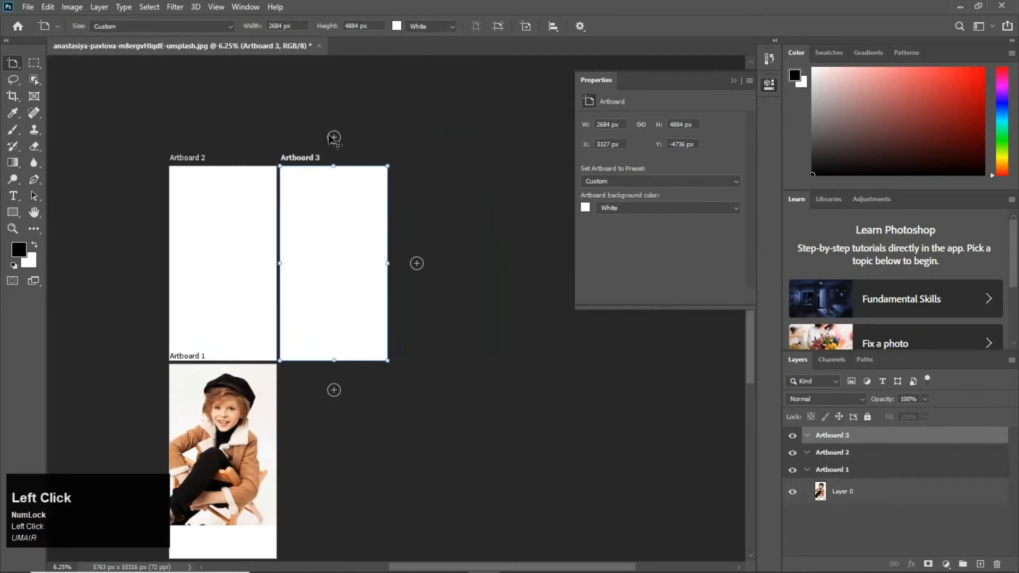
click(333, 137)
click(415, 265)
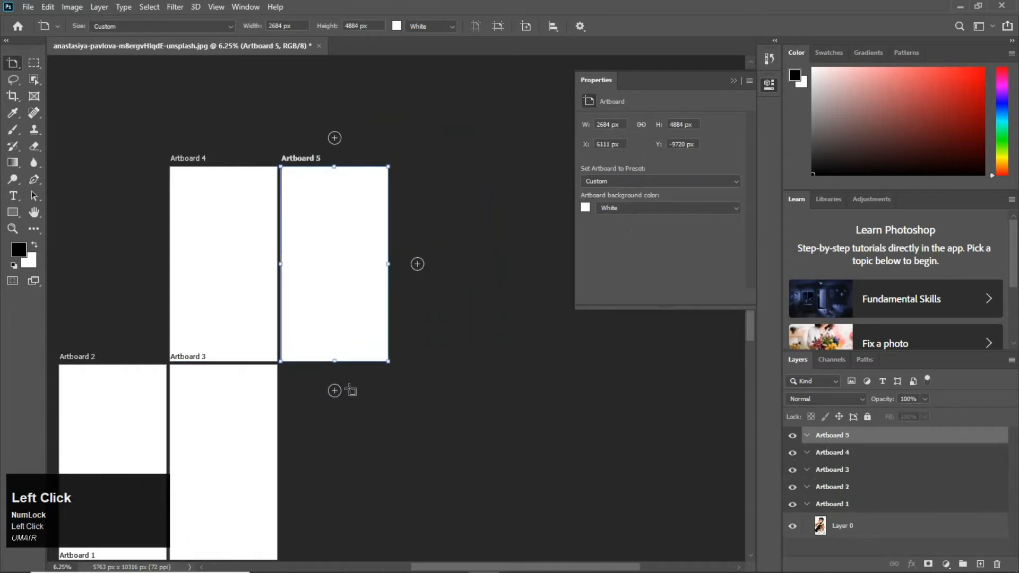
click(336, 393)
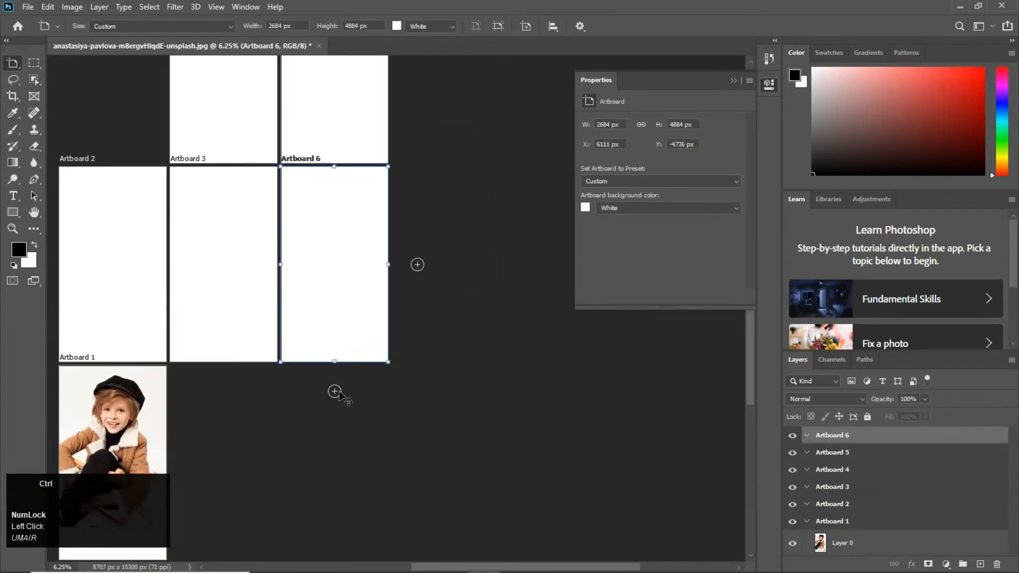
- Delete the five blank artboards, Artboard 2 through Artboard 6, leaving only Artboard 1 with the boy's photo
scroll(339, 392, down, 3)
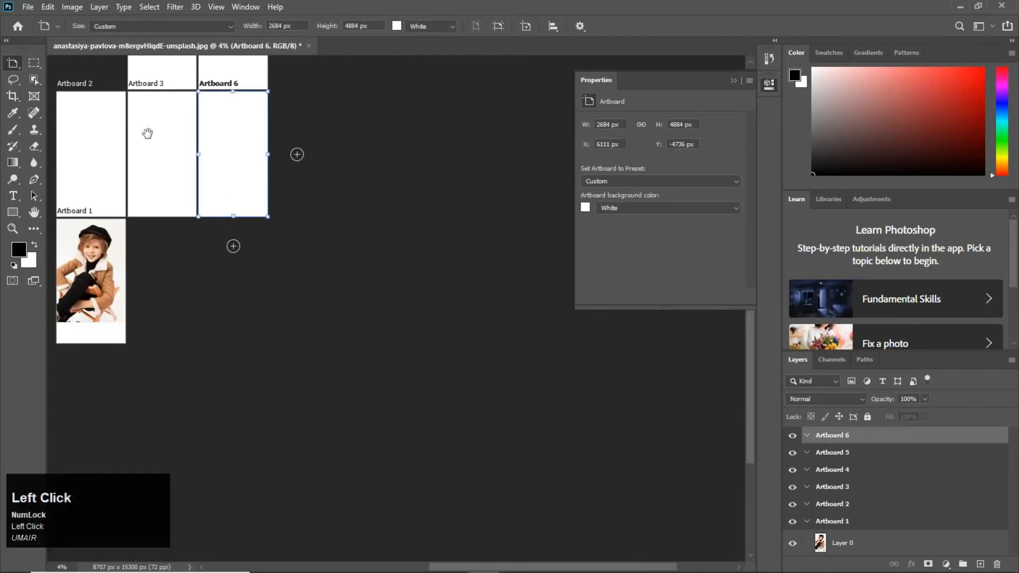
drag(145, 128, 215, 220)
ctrl+click(191, 156)
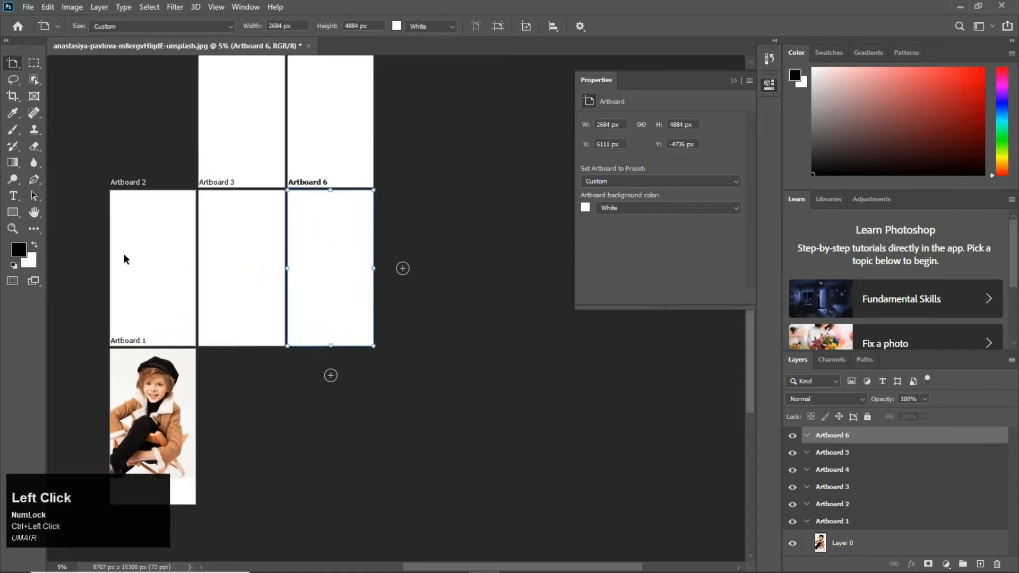
click(136, 244)
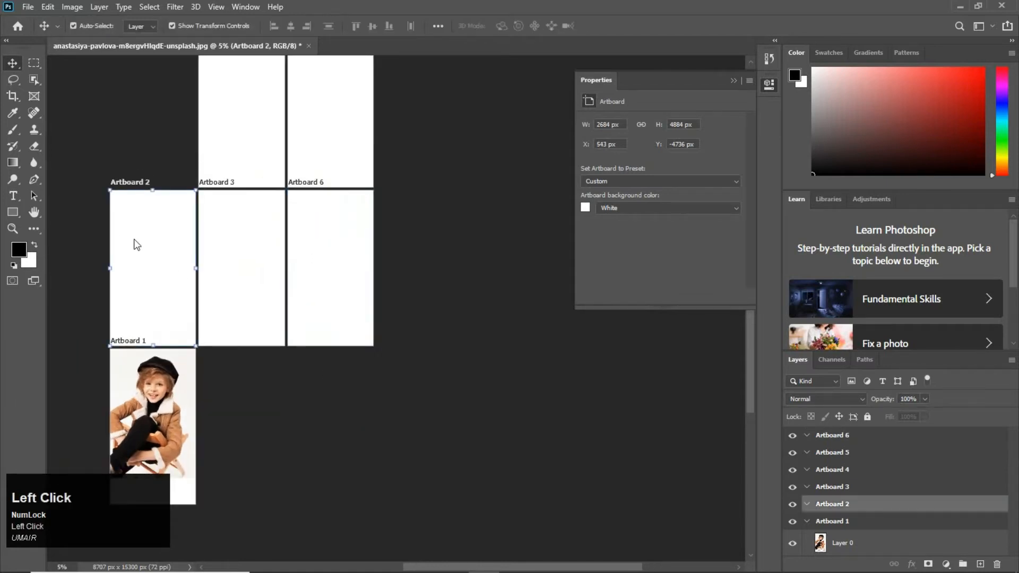
key(Delete)
click(225, 258)
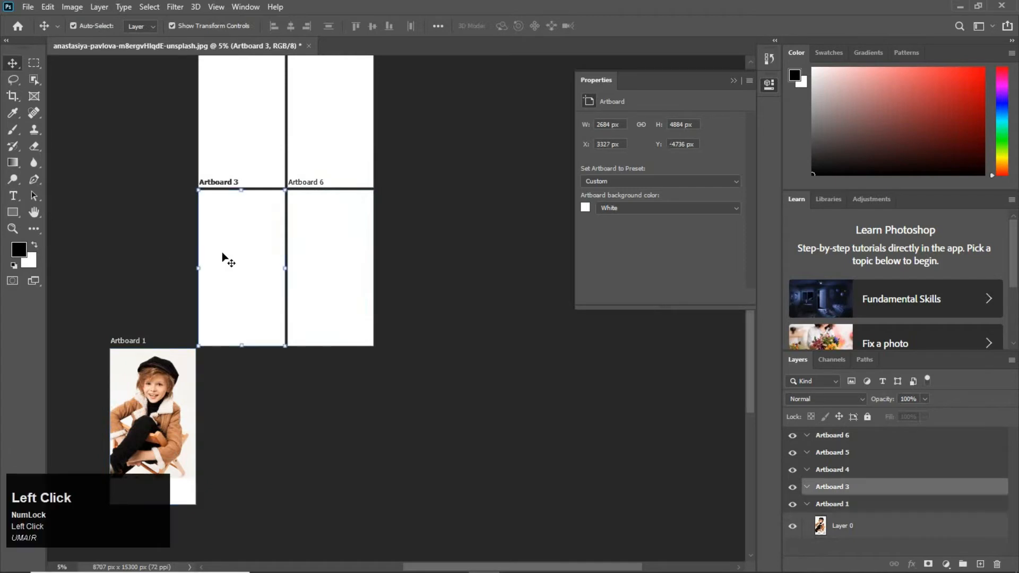
key(Delete)
click(240, 144)
key(Delete)
click(327, 191)
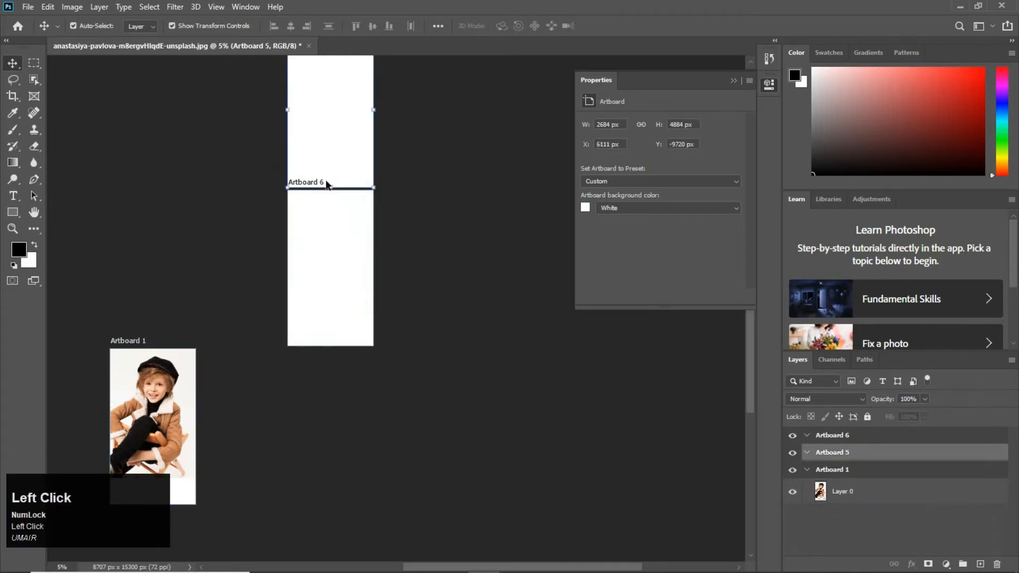
click(334, 266)
key(Delete)
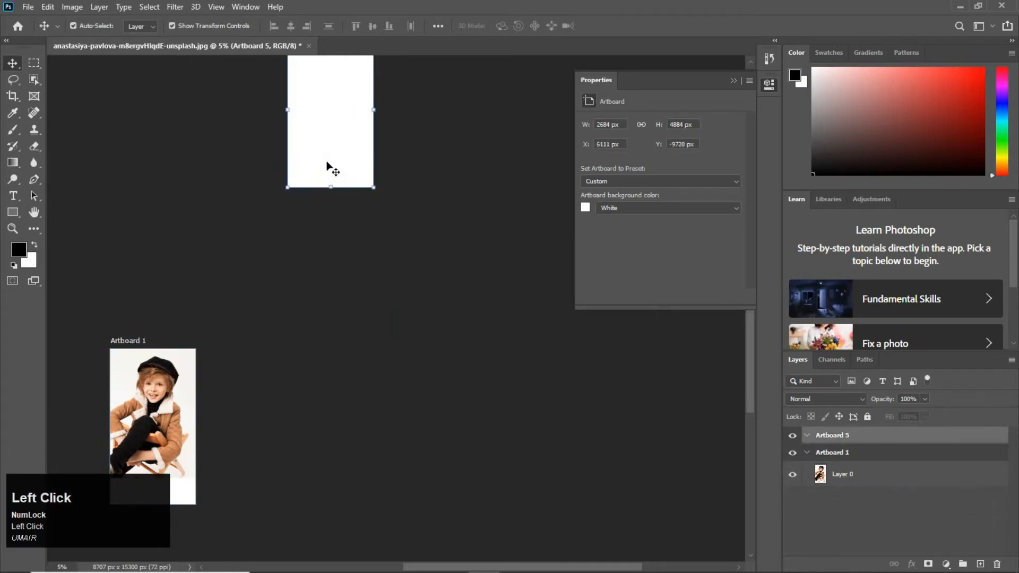
key(Delete)
drag(164, 370, 256, 228)
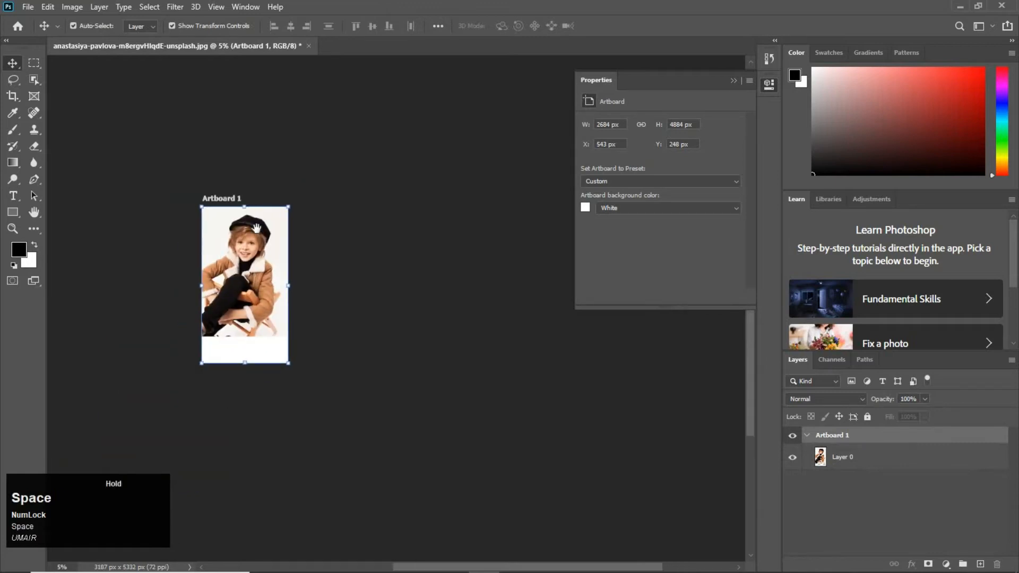
ctrl+click(254, 280)
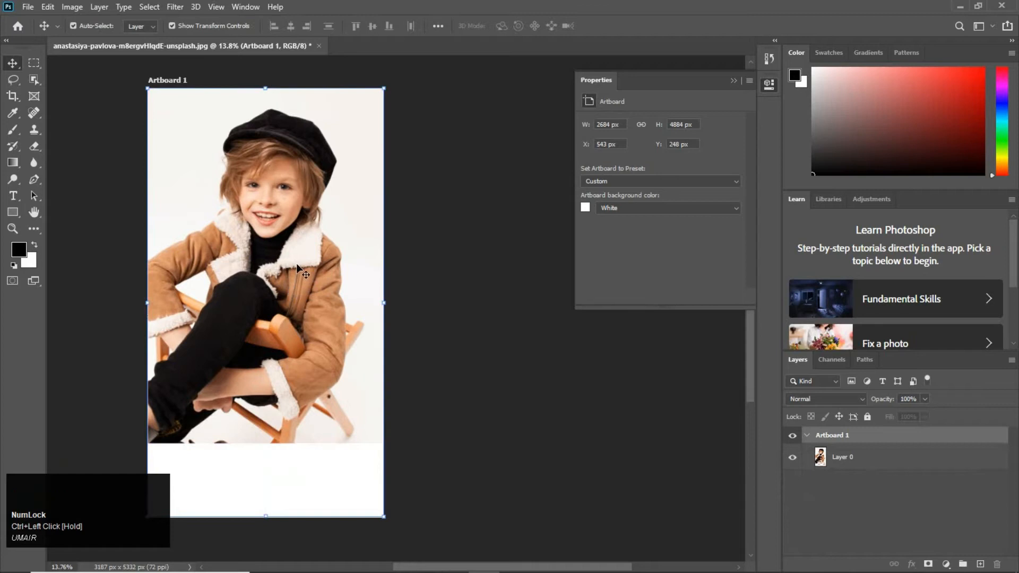
- Keep the Move tool active and close the artboard document without saving its changes
right_click(14, 65)
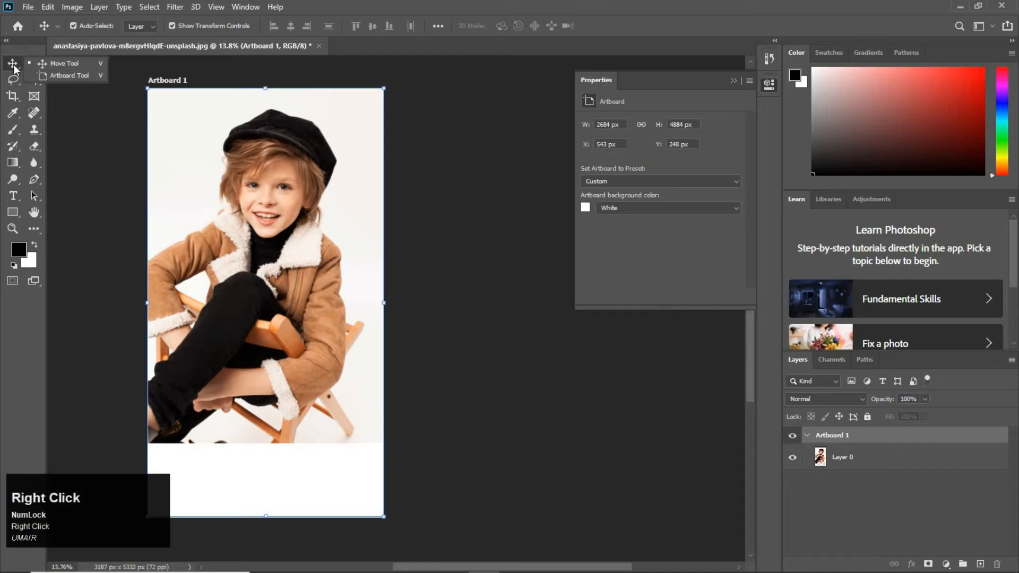
click(14, 64)
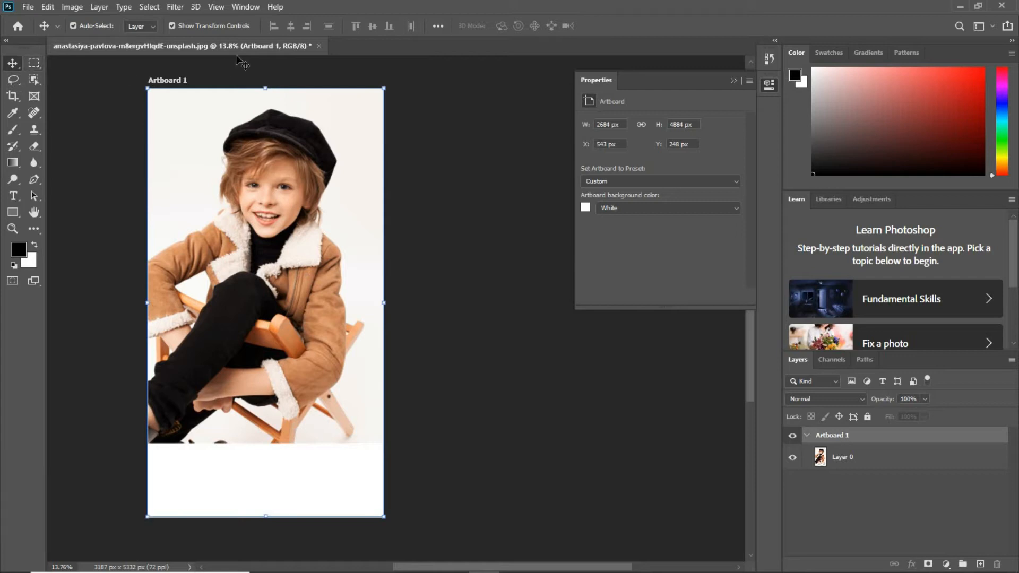
click(319, 46)
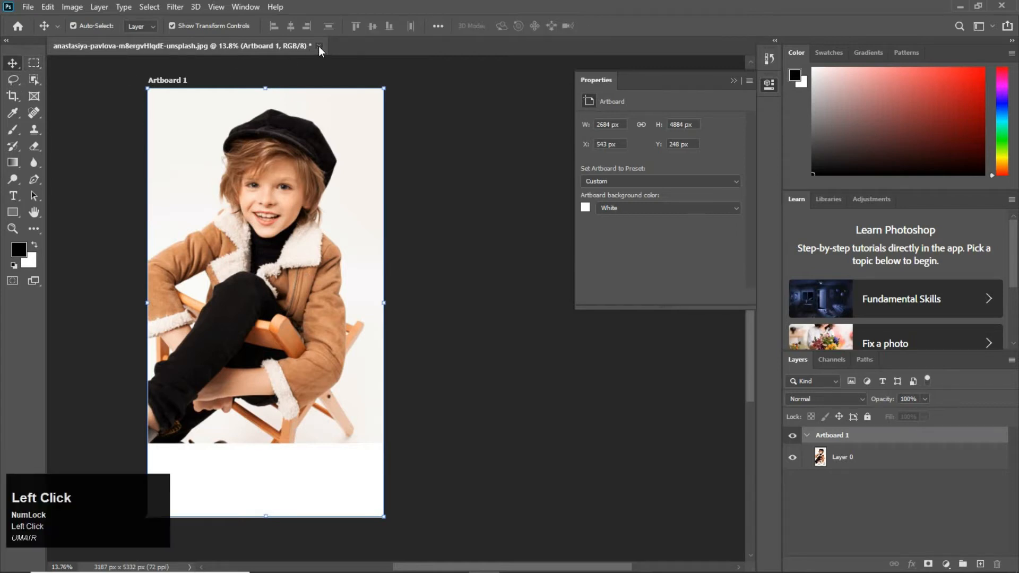
click(505, 220)
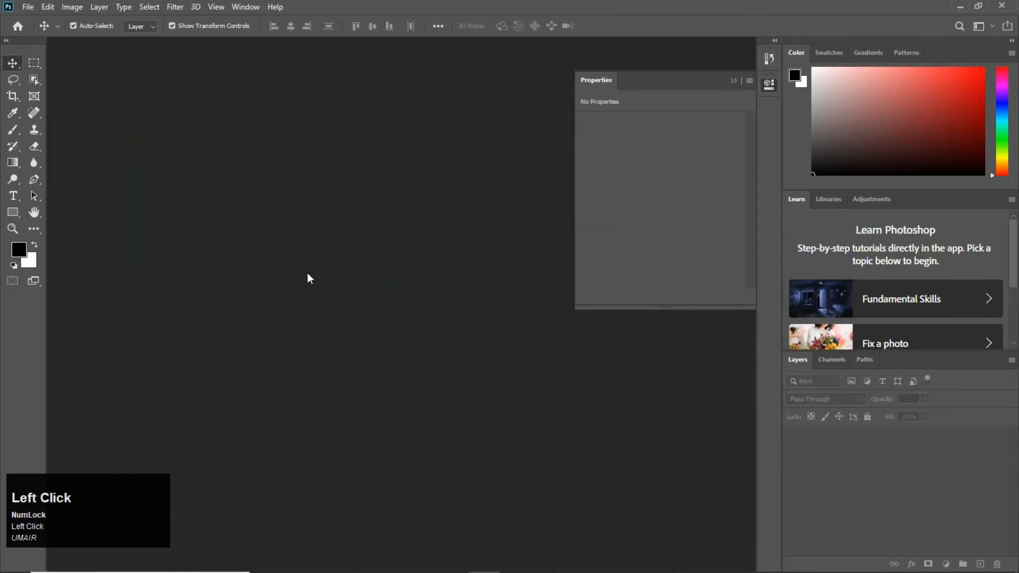
- Open "kaboompics_Man works on a computer at his desk, mobile phone, portable hard drive.jpg" from the Downloads folder
double_click(322, 213)
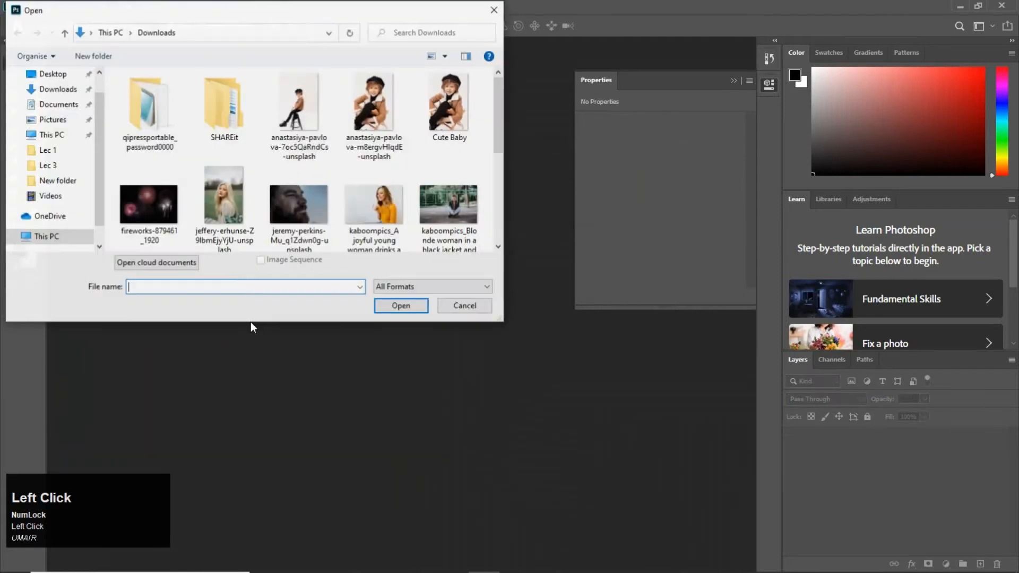
scroll(391, 222, down, 1)
scroll(391, 223, down, 3)
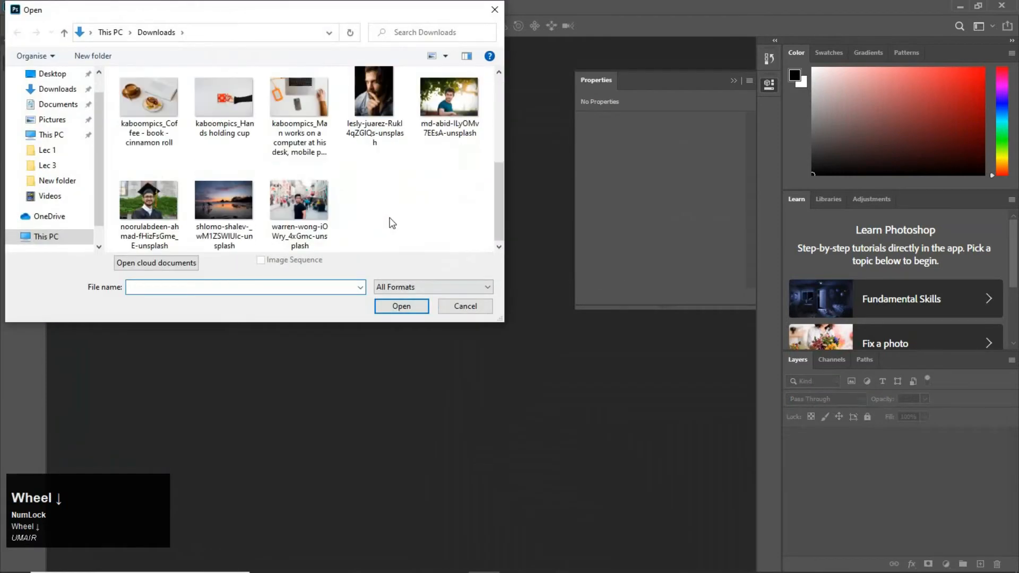
scroll(393, 223, up, 1)
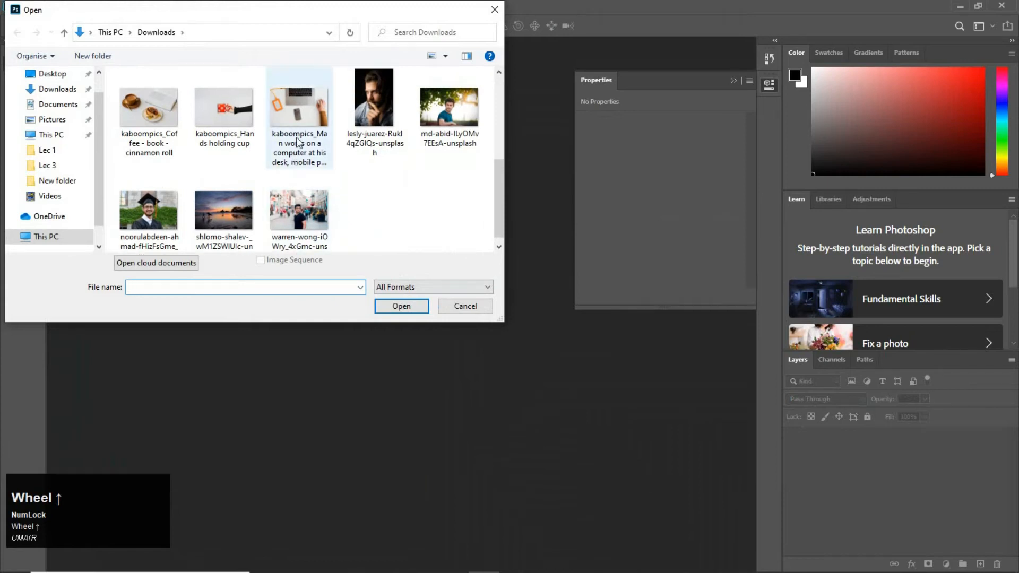
click(297, 121)
click(404, 308)
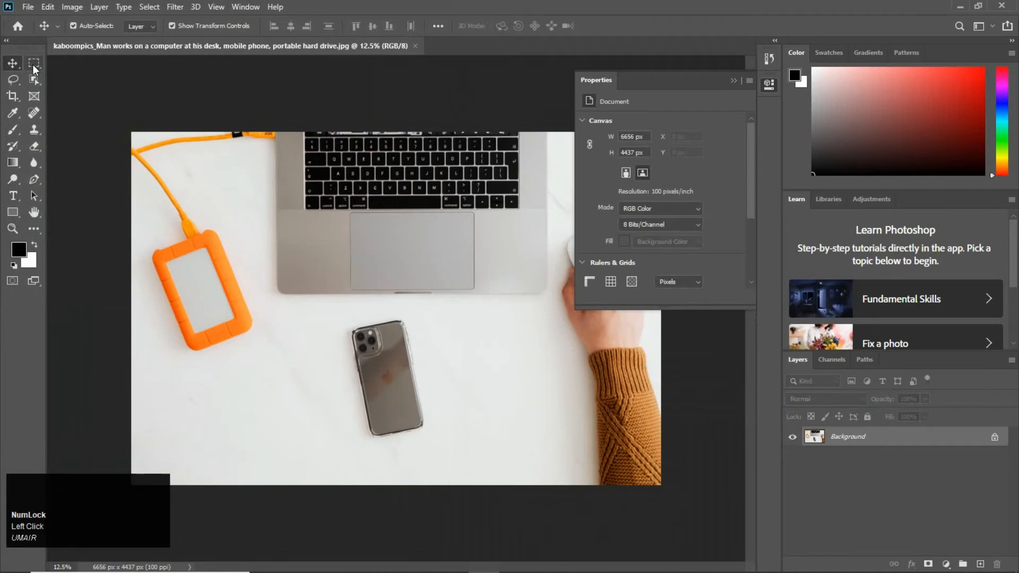
- Activate the Rectangular Marquee tool, switch briefly to the Eyedropper and return to the marquee
click(33, 65)
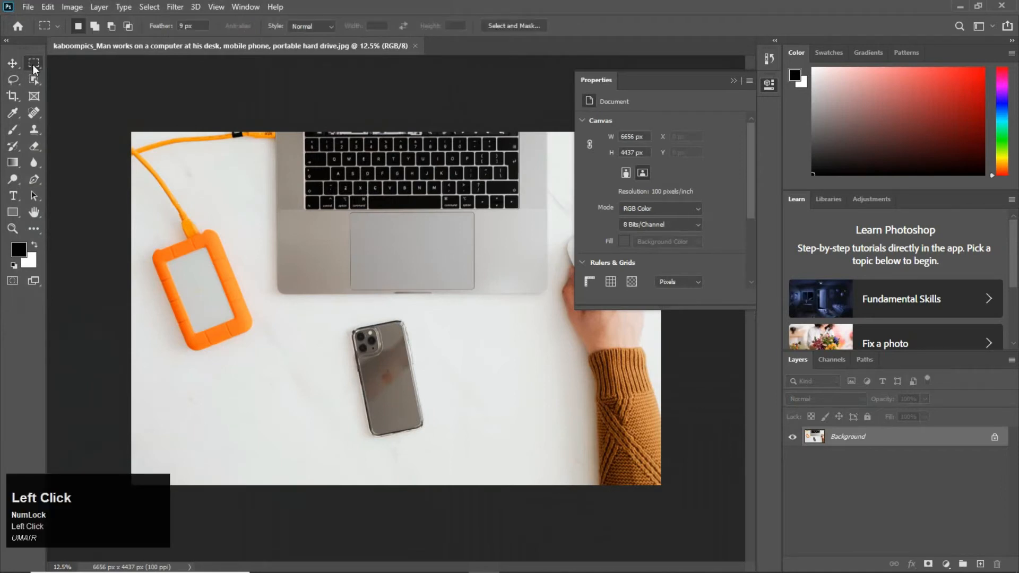
right_click(32, 65)
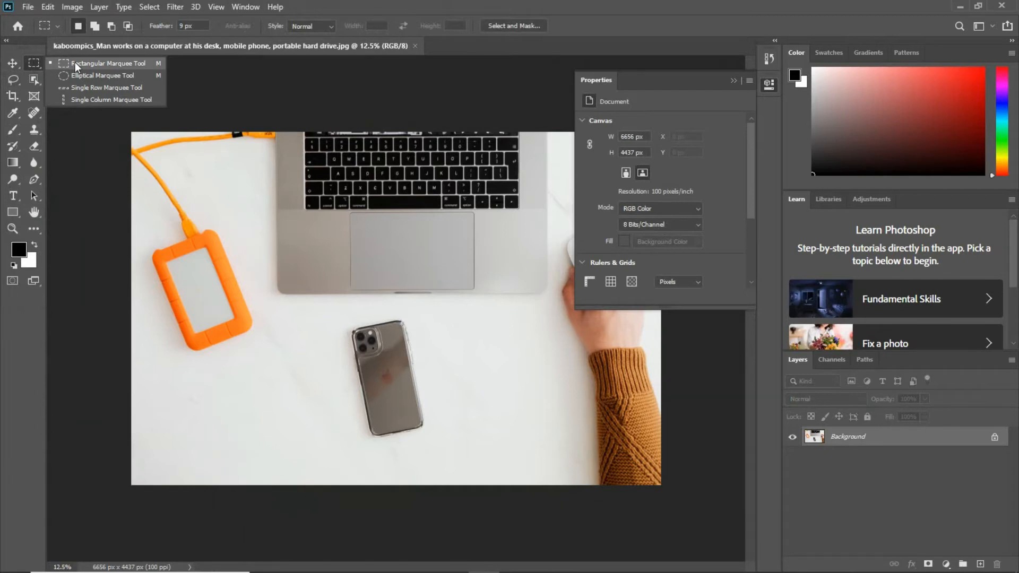
click(59, 65)
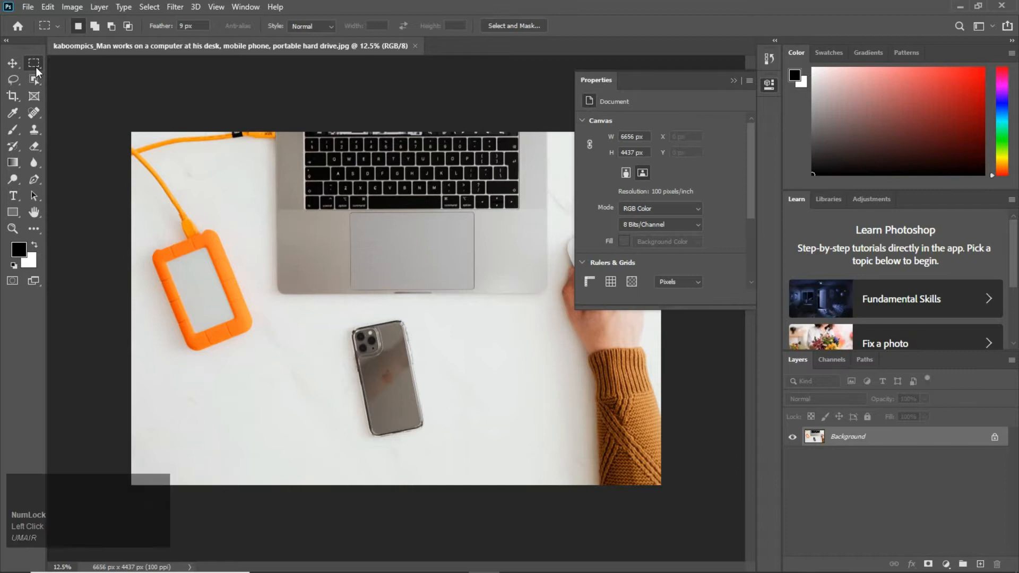
click(15, 114)
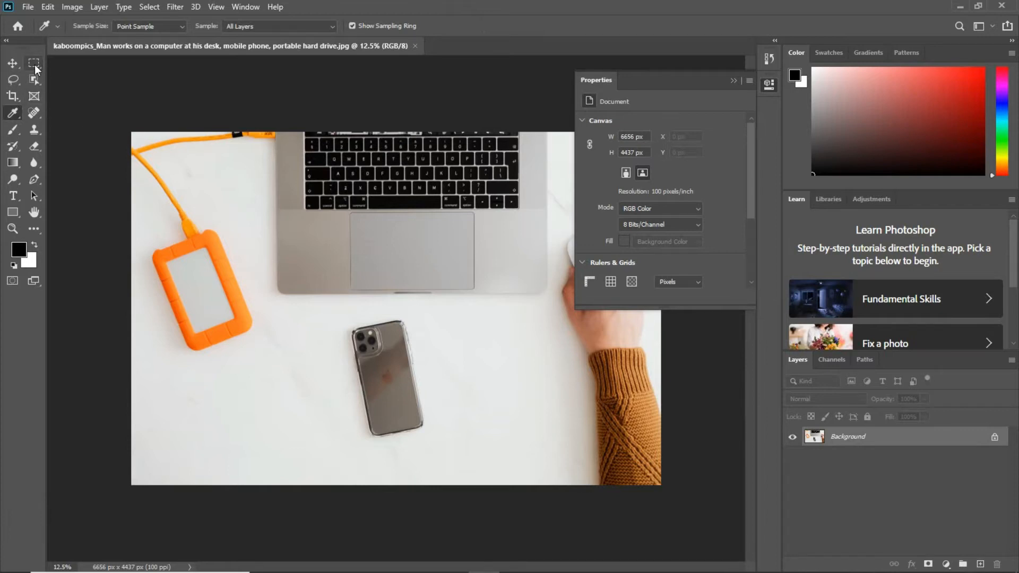
key(m)
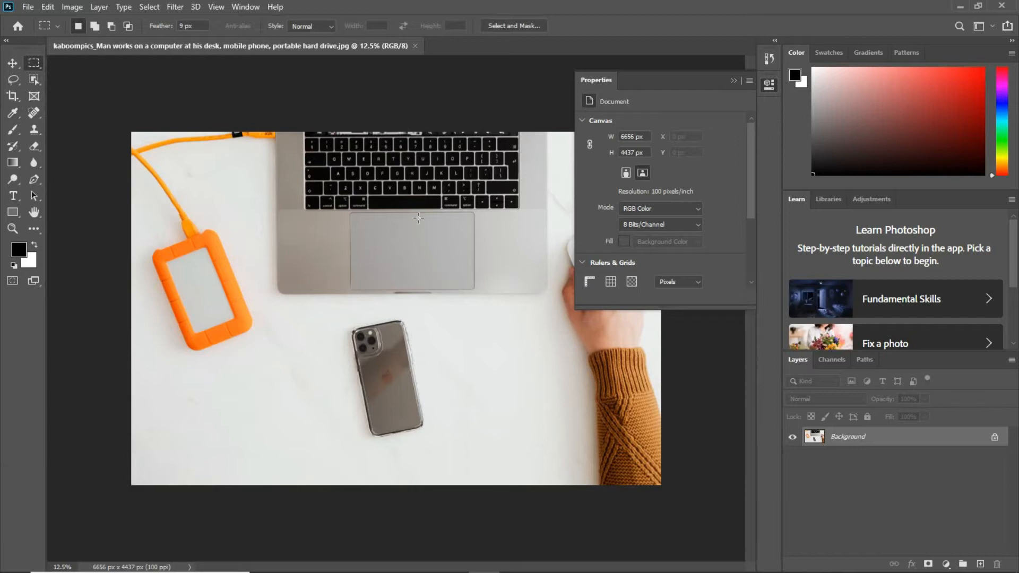
- Set the marquee's Feather to 0 px and draw a rectangular selection around the laptop's trackpad
key(ctrl+space)
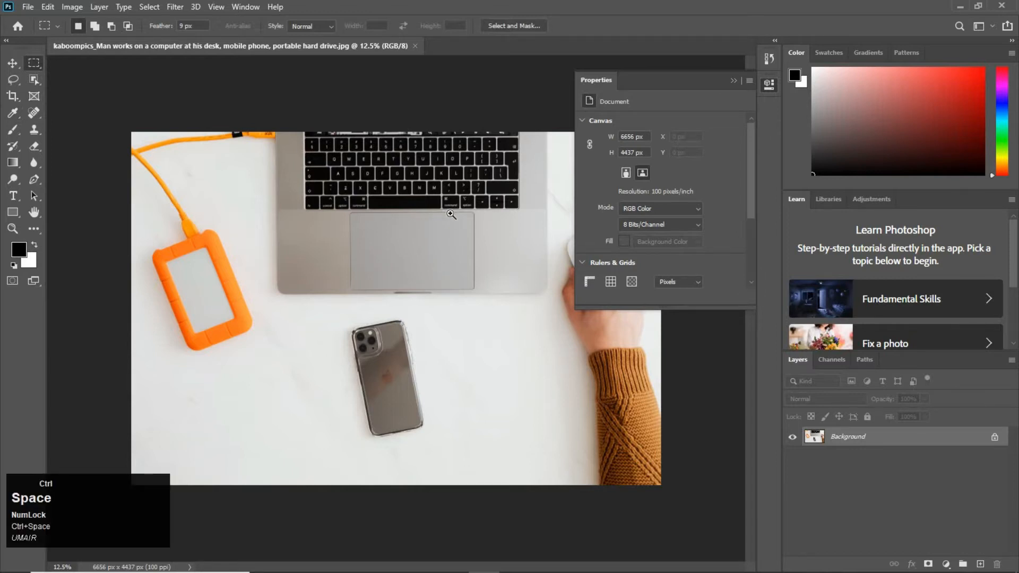
click(450, 214)
click(452, 213)
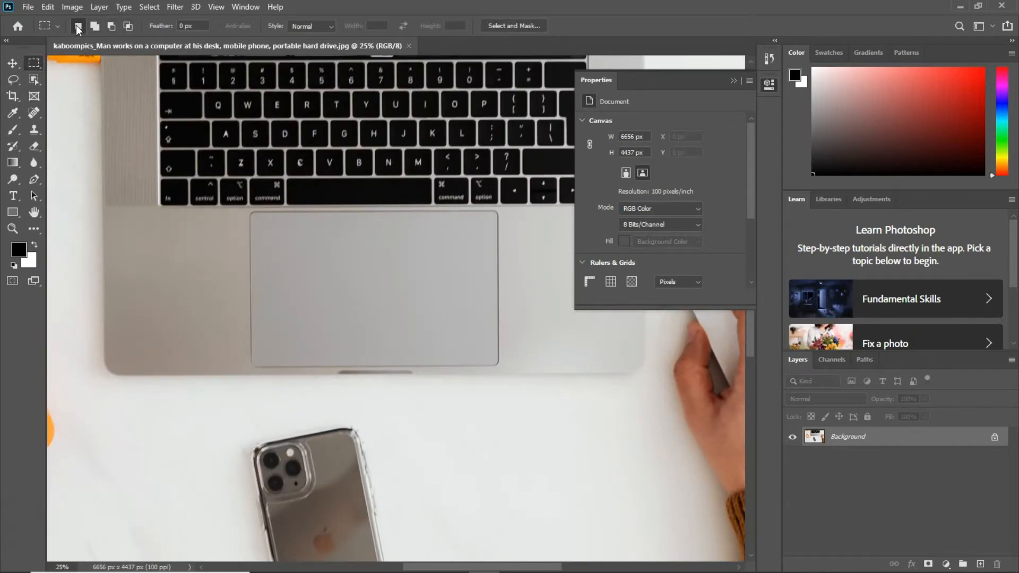
drag(252, 213, 503, 366)
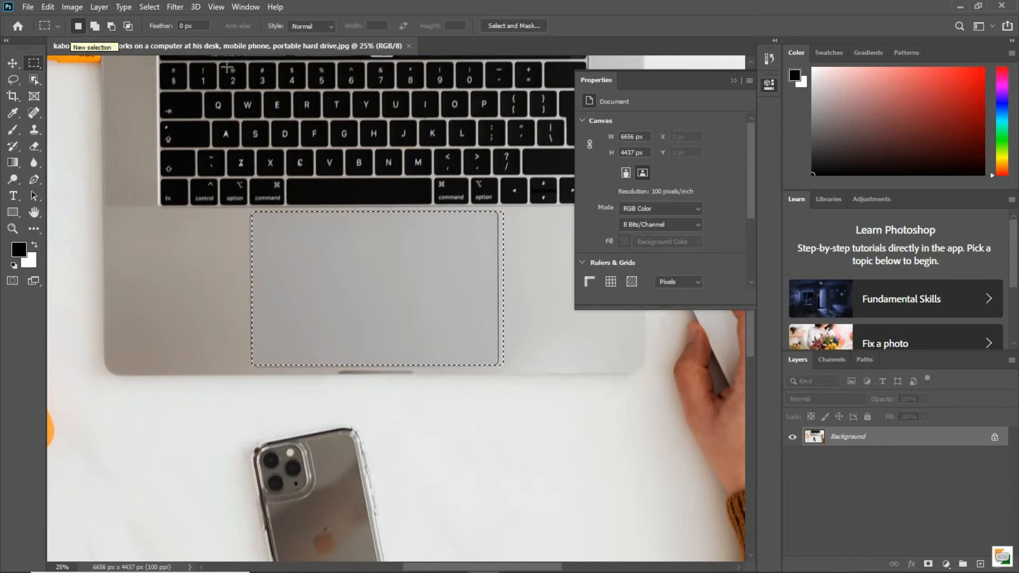
- Clear the trackpad selection, undo that to restore it, and remove it again with the Deselect command
click(201, 243)
key(ctrl)
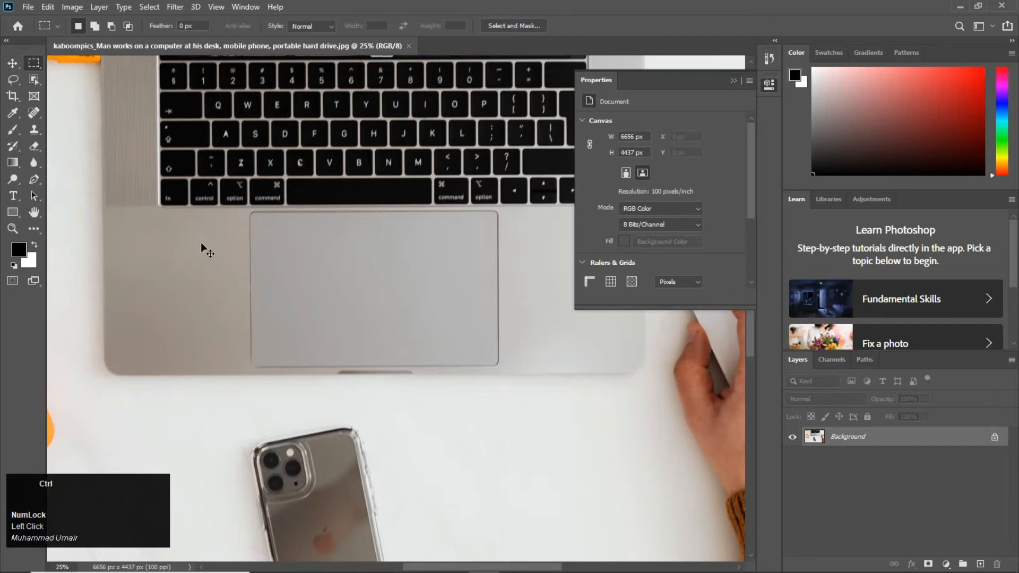
key(ctrl+z)
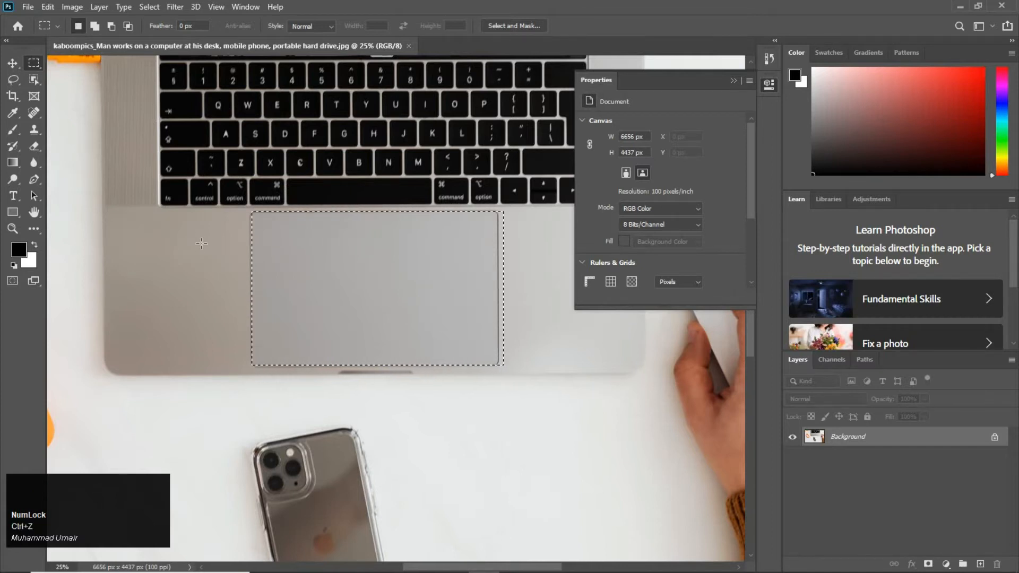
right_click(308, 219)
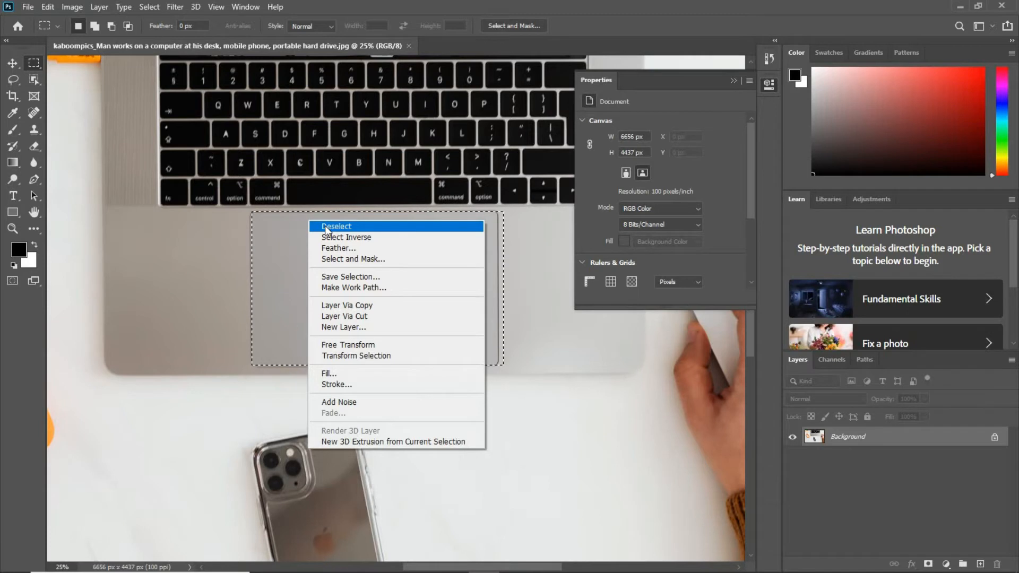
click(325, 226)
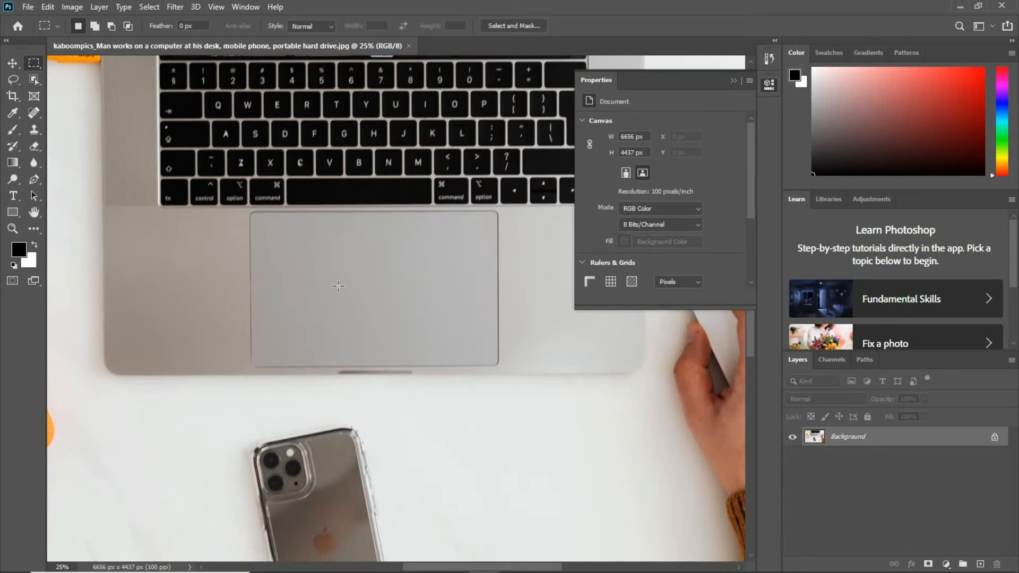
- Draw a slightly wider rectangular selection around the trackpad and remove it with Deselect
drag(238, 209, 533, 367)
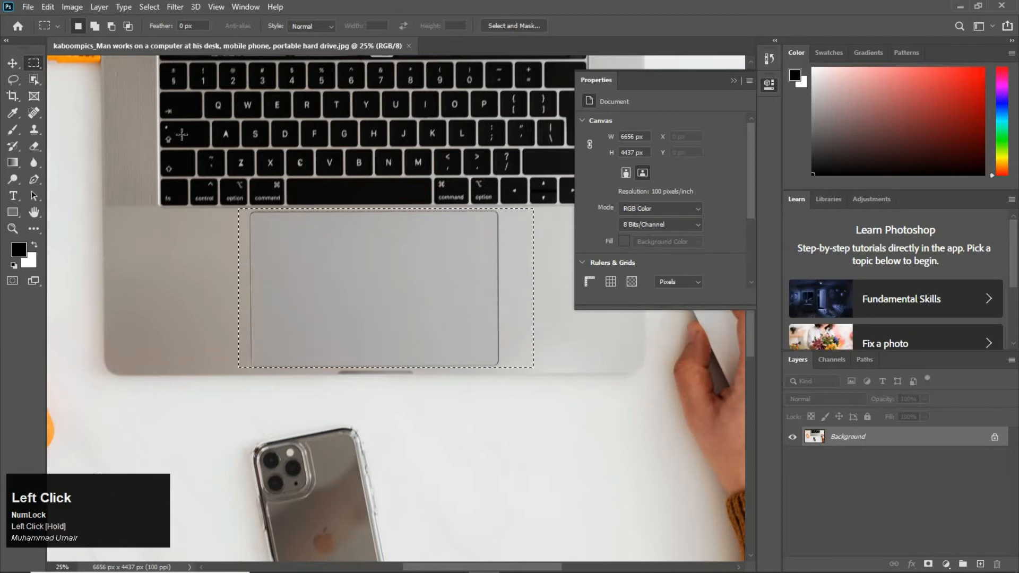
click(150, 7)
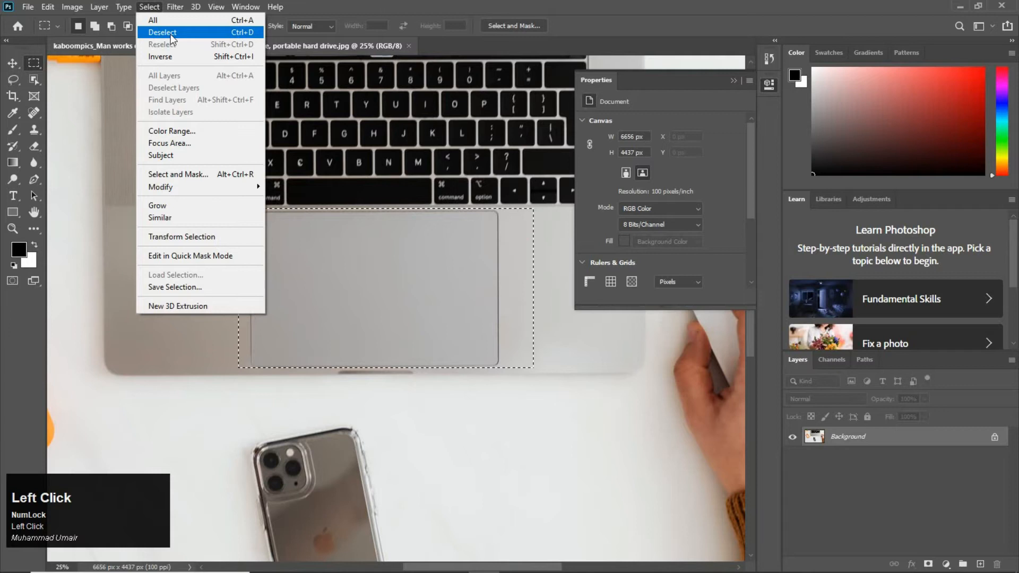
click(162, 32)
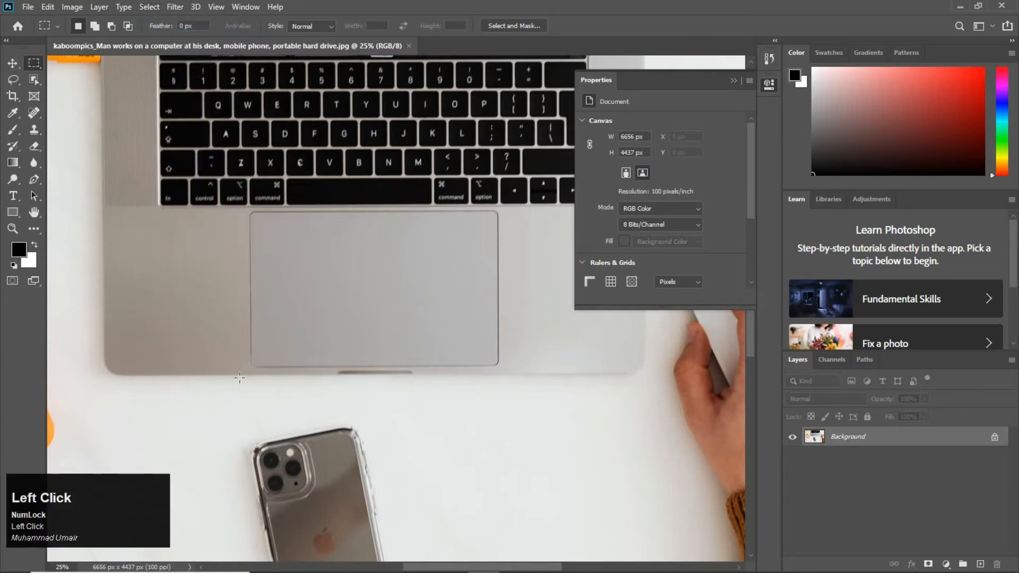
- Draw rectangular selections over the trackpad in New selection mode, each one replacing the previous selection
drag(244, 210, 244, 210)
drag(292, 253, 511, 371)
click(510, 370)
drag(242, 208, 528, 371)
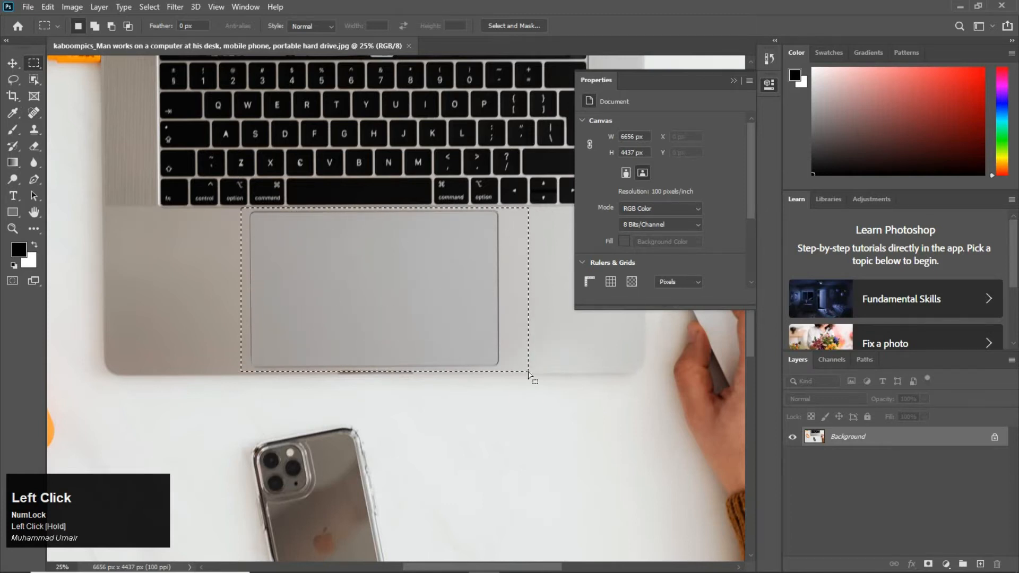
click(75, 27)
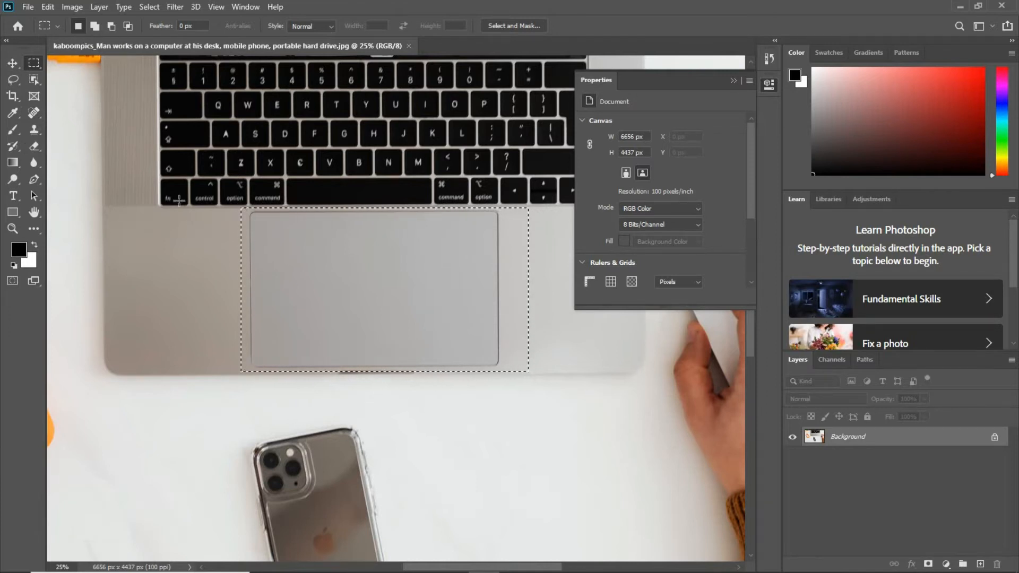
- Clear the current selection and draw a new rectangular one around the trackpad in Add to selection mode
click(207, 223)
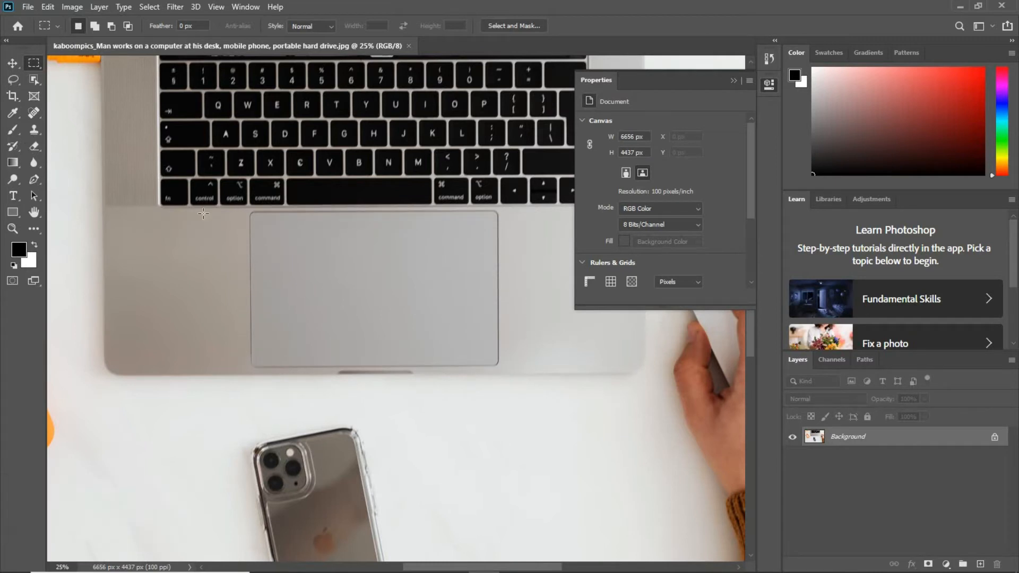
click(94, 27)
drag(248, 212, 505, 366)
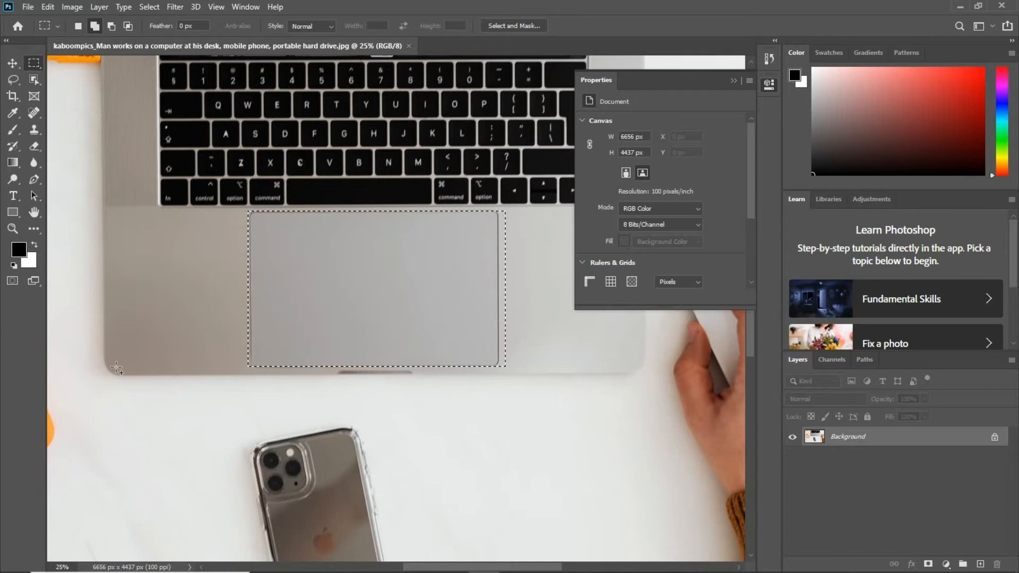
- Add a rectangle about 1040 by 1008 px over the left palm rest, overlapping the trackpad, to the existing selection
click(103, 208)
drag(102, 208, 268, 366)
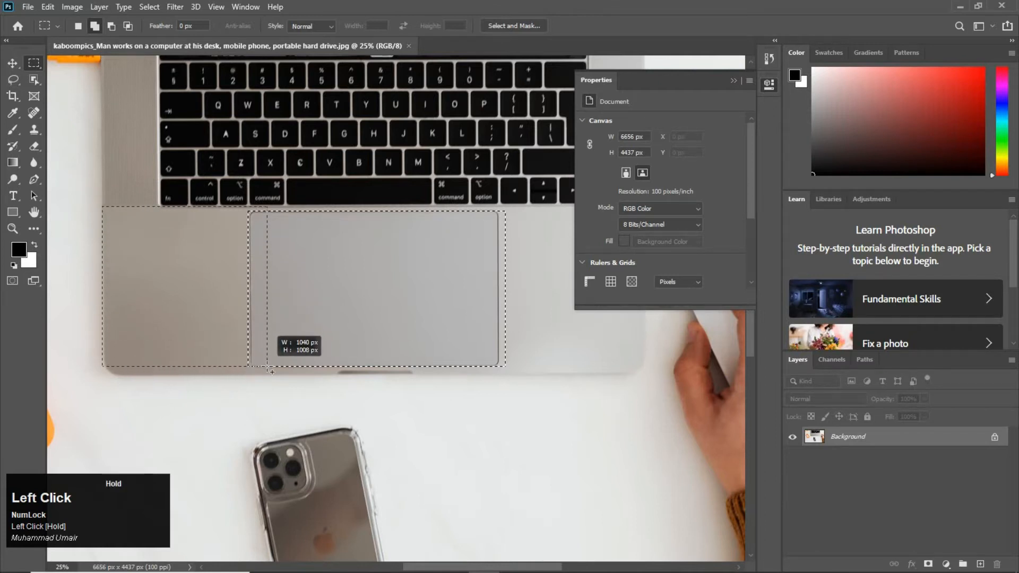
drag(268, 367, 267, 366)
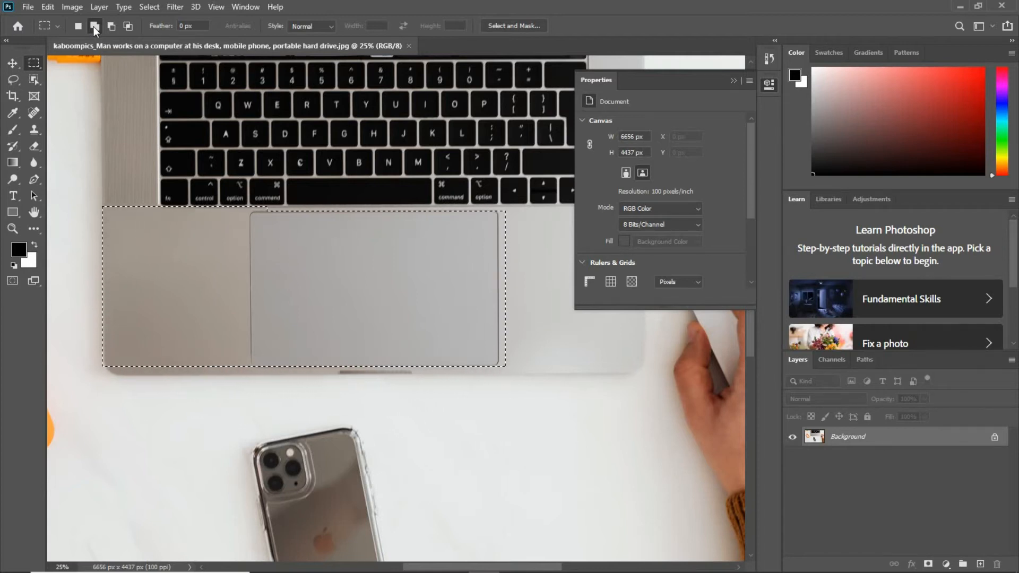
key(ctrl)
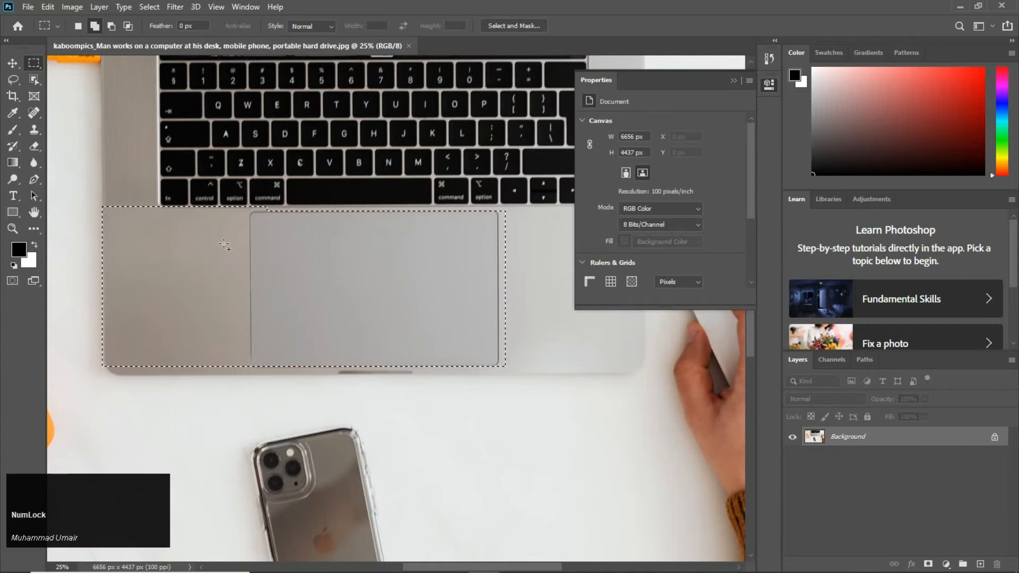
- Clear the combined selection in New selection mode and draw a rectangle around the trackpad in Subtract from selection mode
click(78, 26)
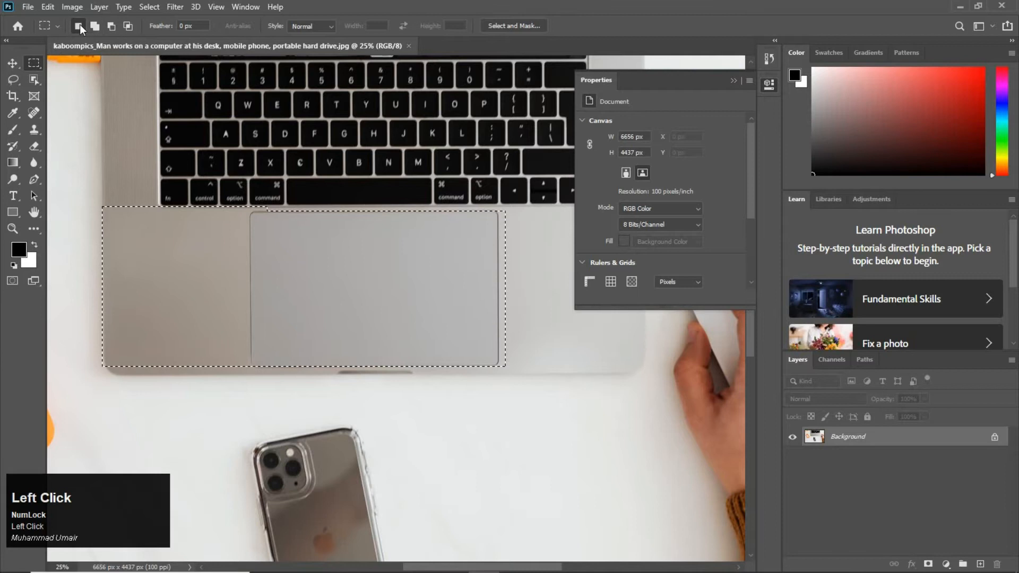
click(140, 146)
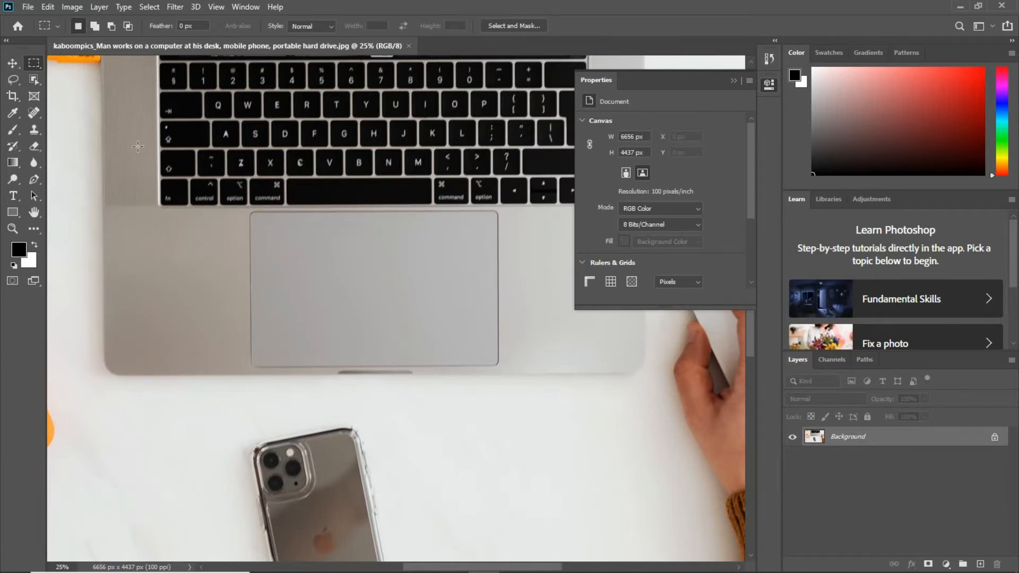
click(111, 26)
drag(247, 211, 500, 366)
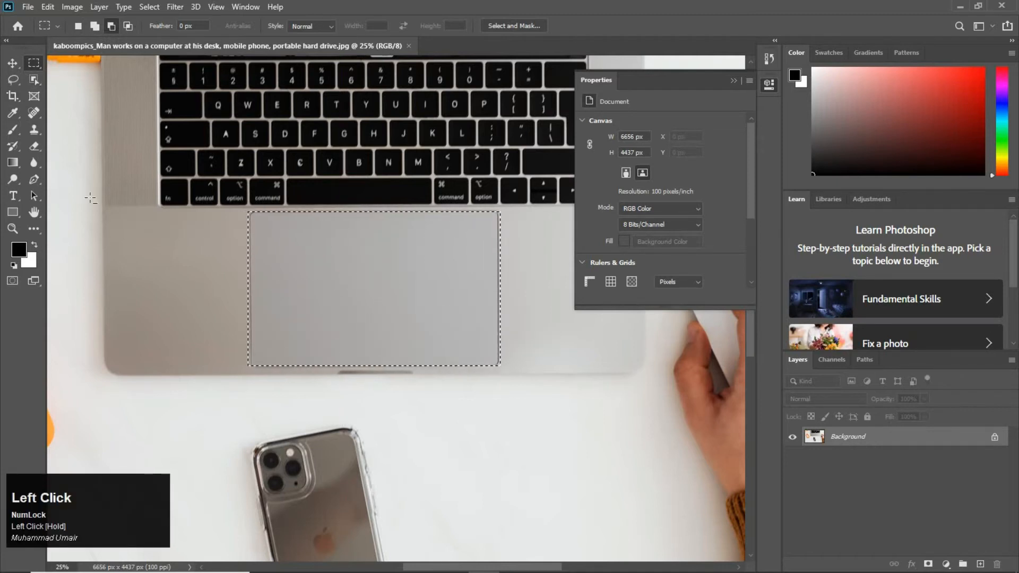
- Subtract the excess strip beyond the trackpad's right side so the selection follows that edge down to the lower corner
drag(519, 235, 405, 239)
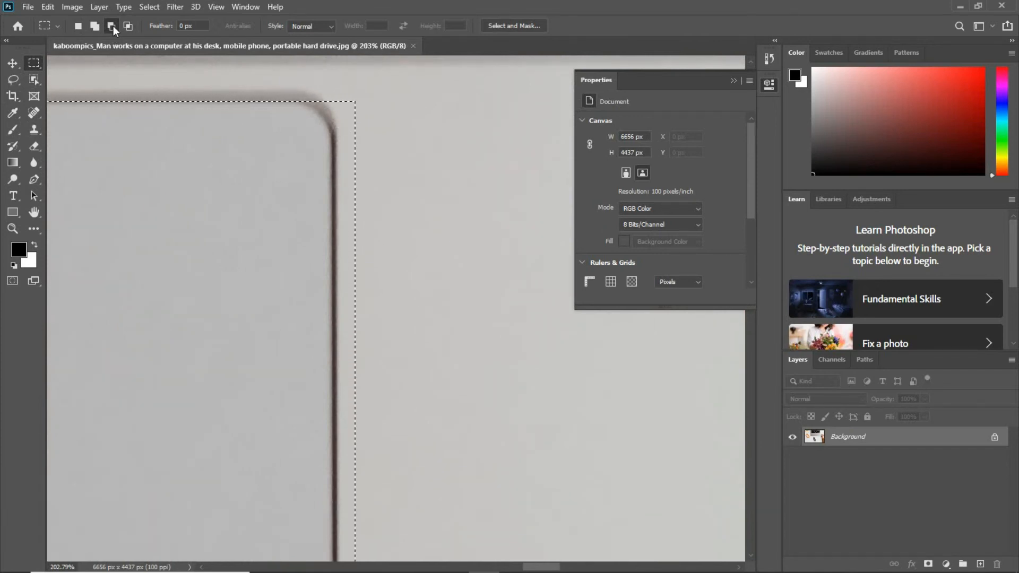
drag(446, 83, 370, 261)
drag(348, 354, 336, 225)
key(space)
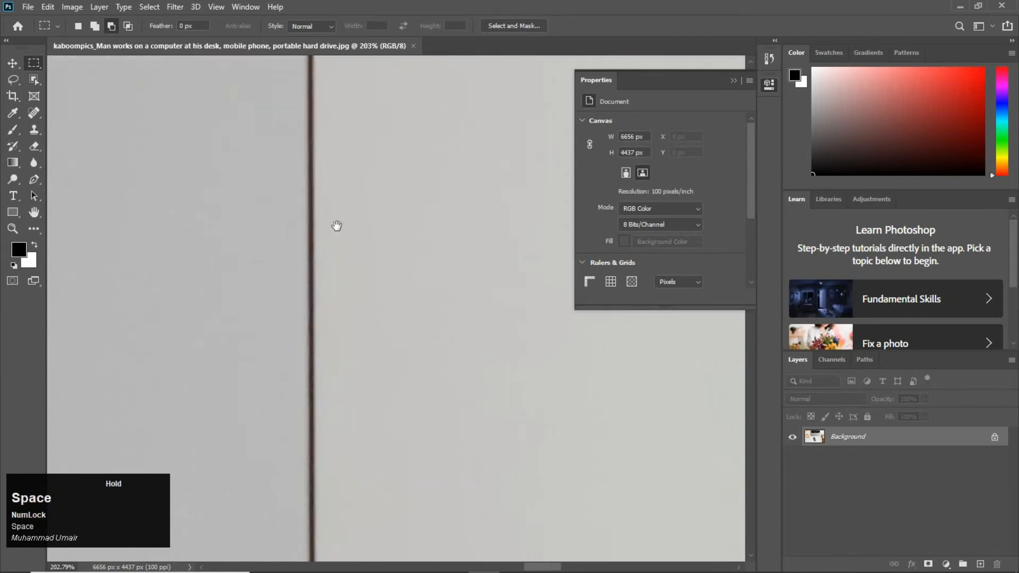
drag(413, 178, 317, 551)
key(space)
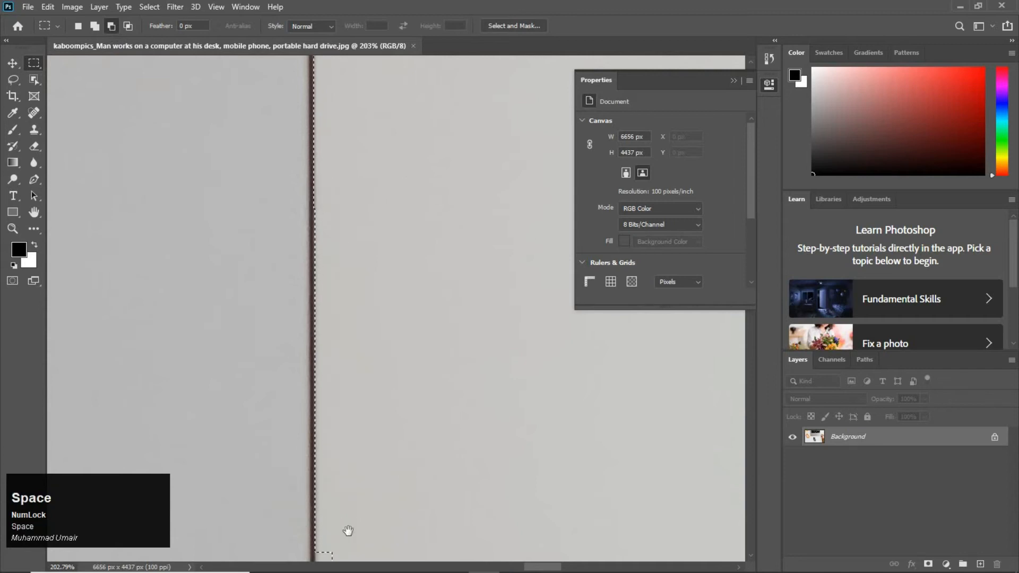
drag(343, 302, 361, 133)
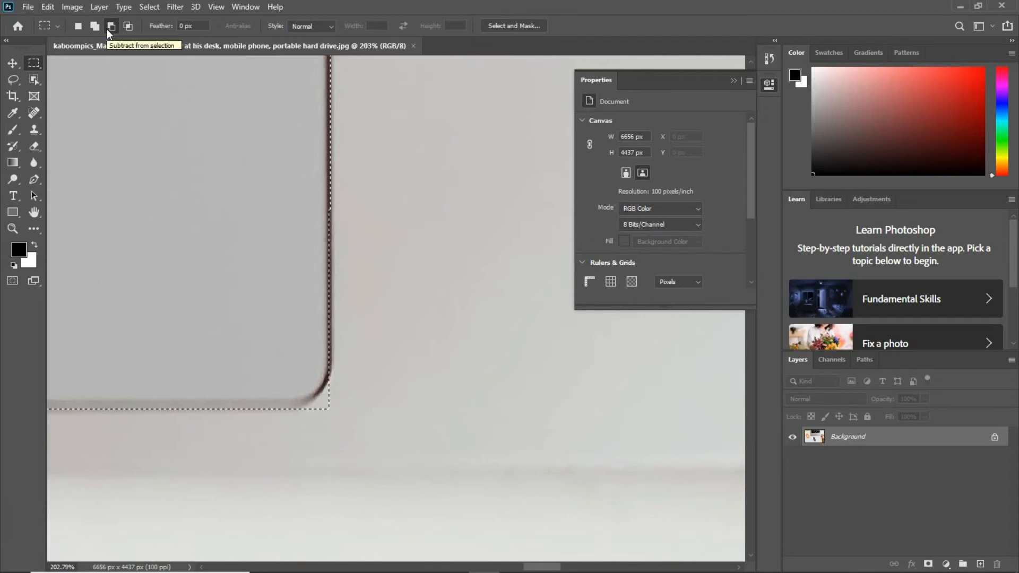
- Review the trimmed trackpad selection along its right edge at lower magnifications
key(ctrl+1)
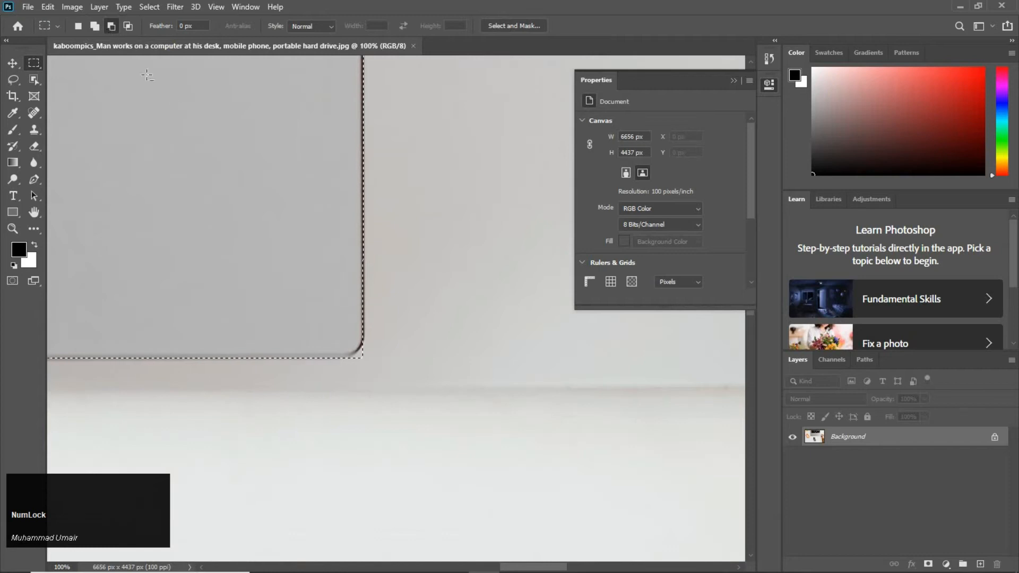
key(ctrl+minus)
key(ctrl+minus)
key(ctrl+minus)
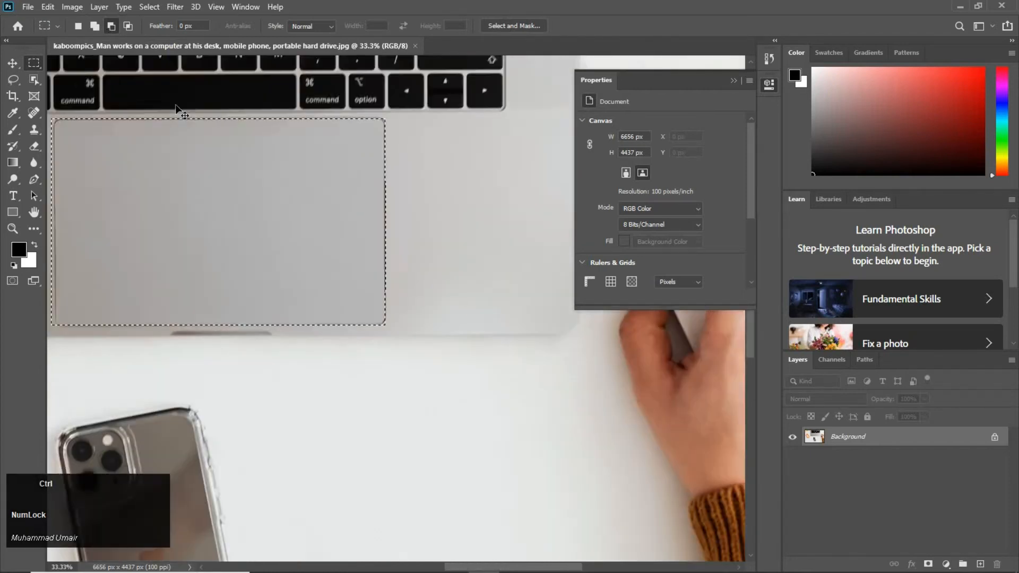
key(ctrl+minus)
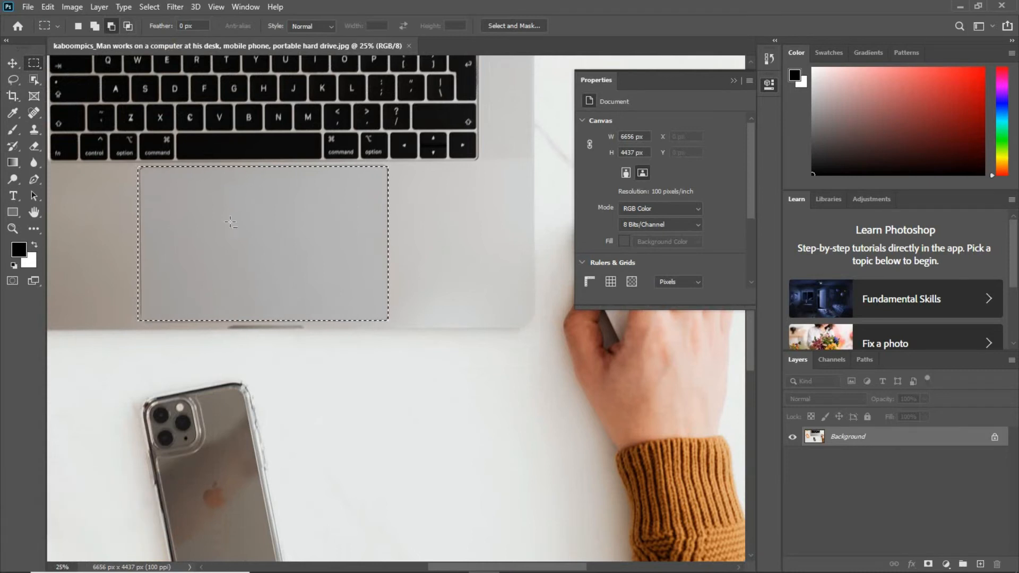
key(ctrl+space)
ctrl+click(382, 230)
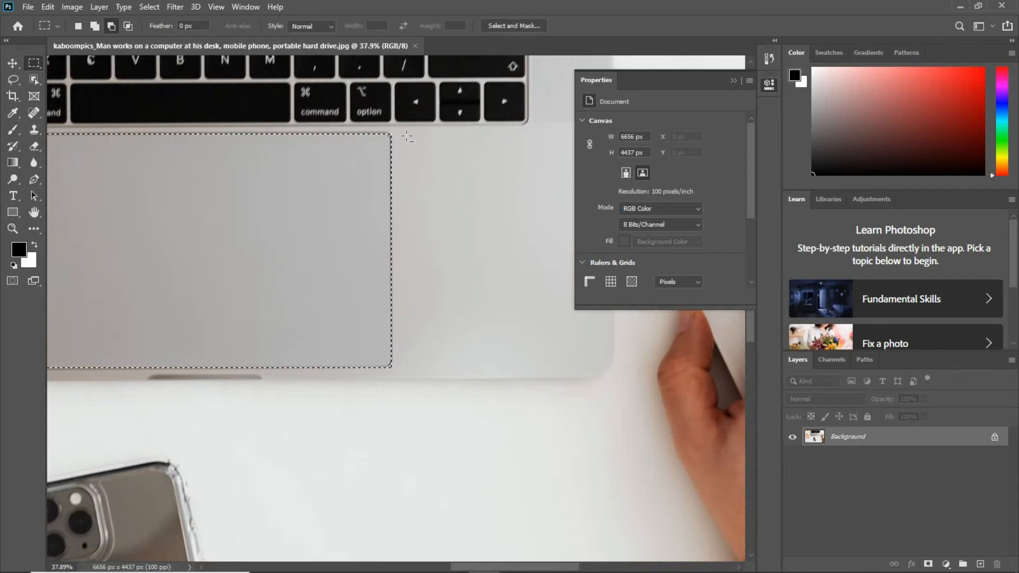
key(ctrl+minus)
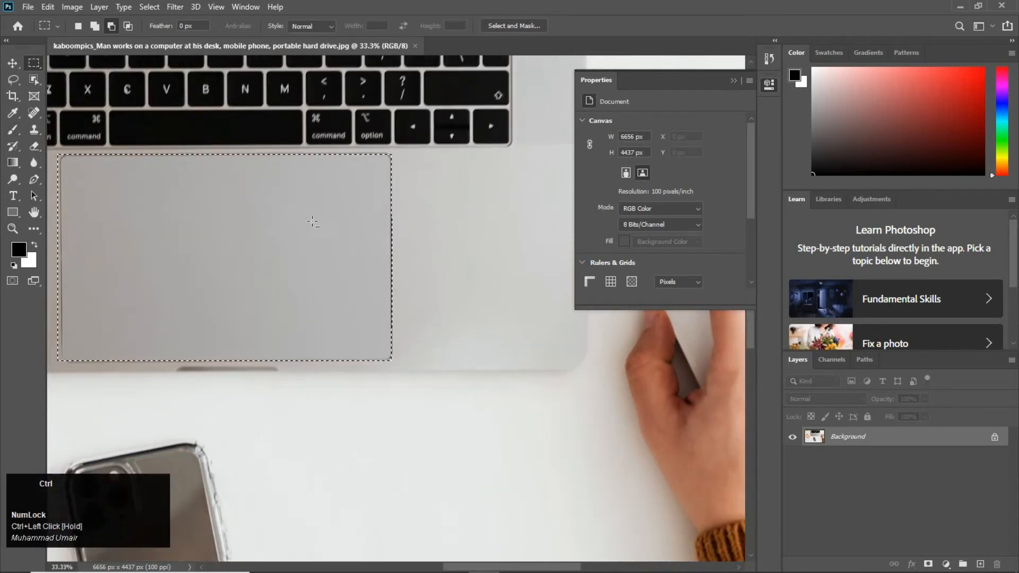
- Try a Subtract rectangle over the phone's camera module and clear the trackpad selection in New selection mode
drag(157, 384, 188, 216)
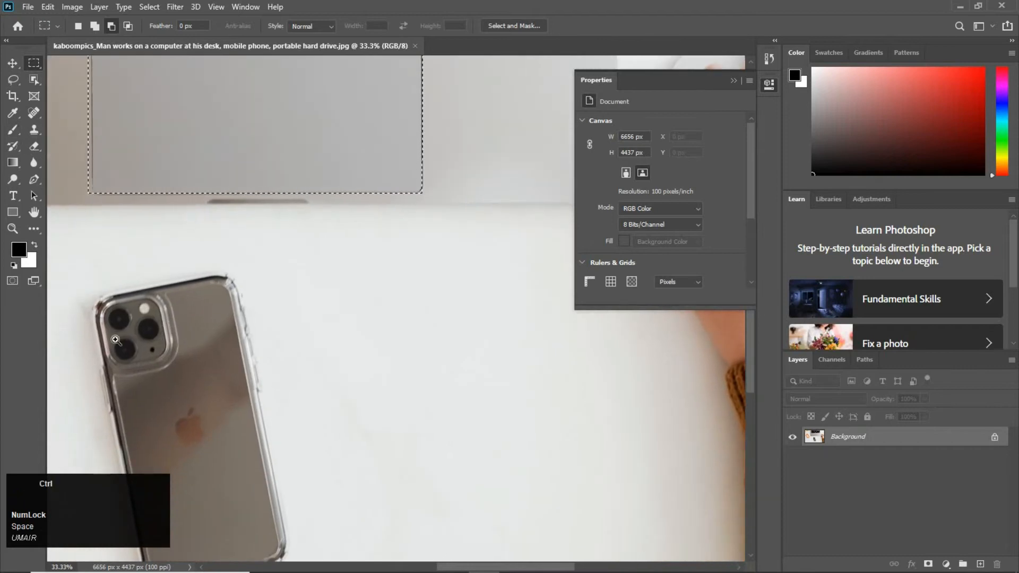
ctrl+click(158, 343)
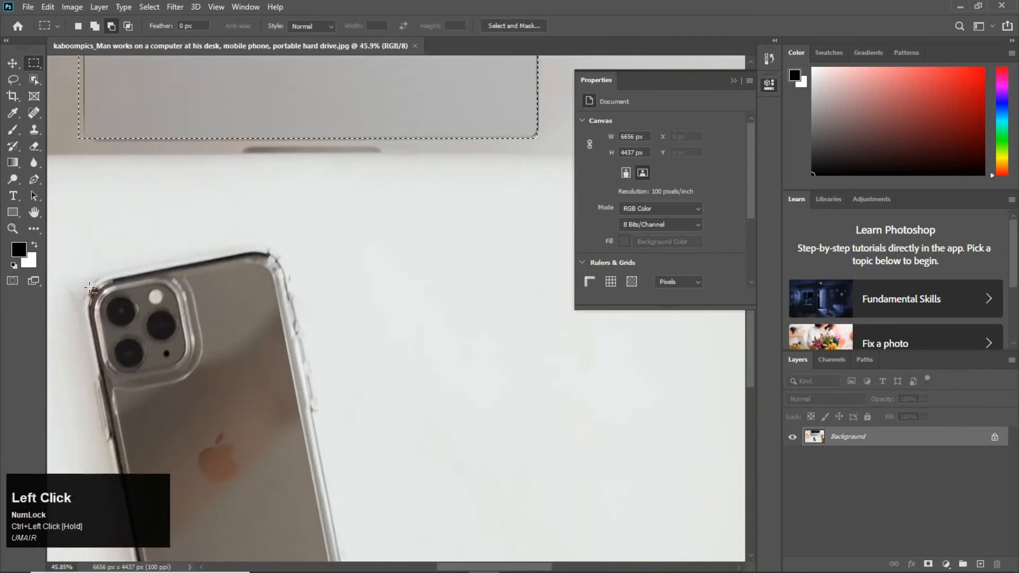
drag(88, 287, 190, 380)
click(78, 26)
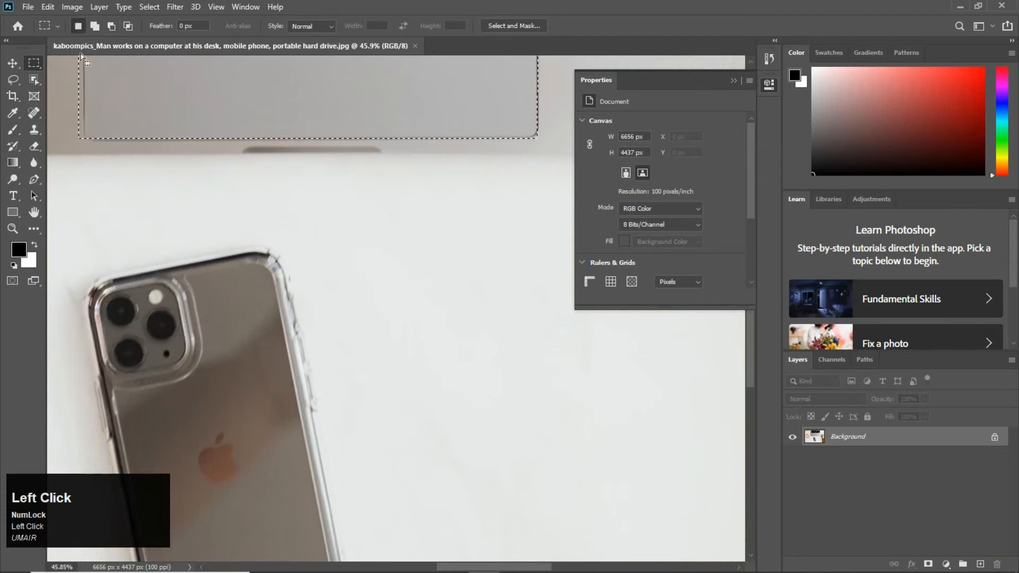
click(87, 148)
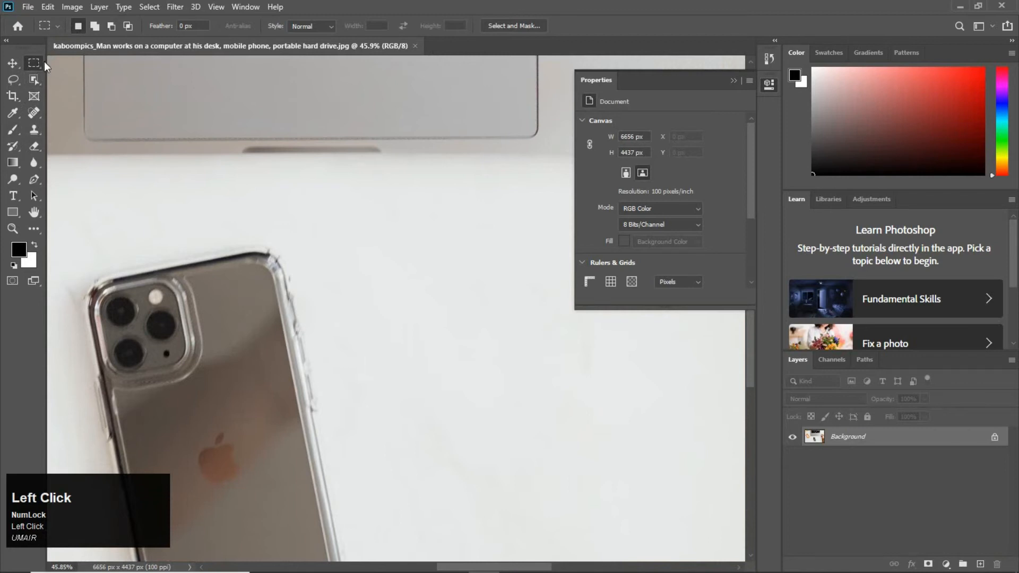
- In Intersect with selection mode, select the phone's camera module and intersect it with a rectangle about 67 by 74 px around the small hole
click(122, 23)
drag(84, 264, 204, 391)
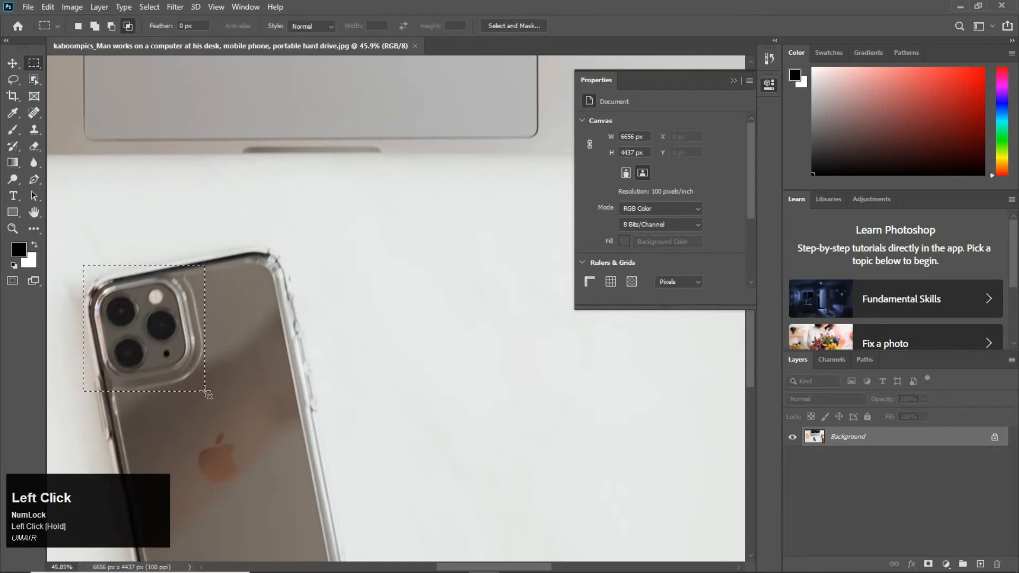
key(ctrl+space)
drag(156, 307, 212, 332)
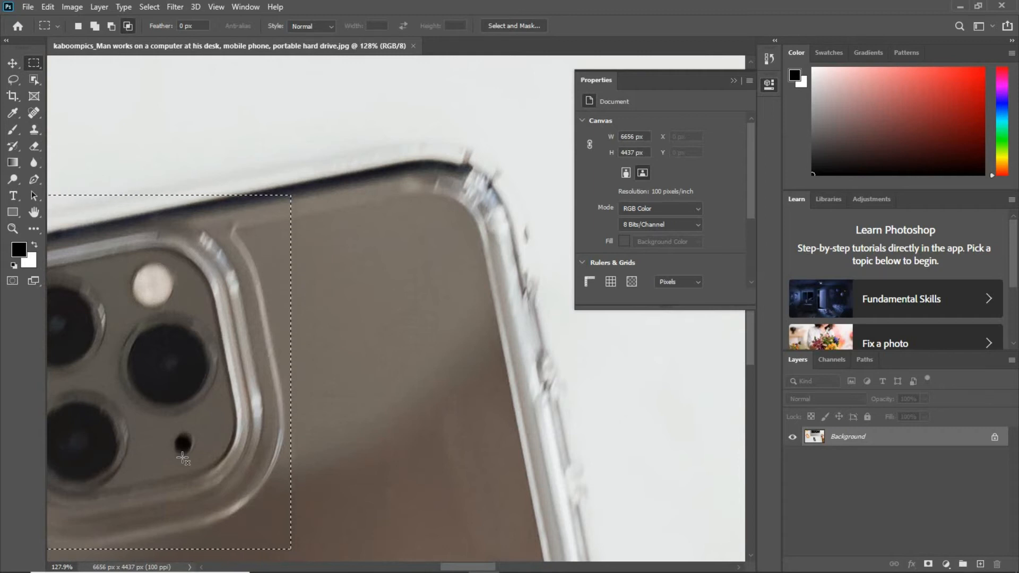
click(161, 483)
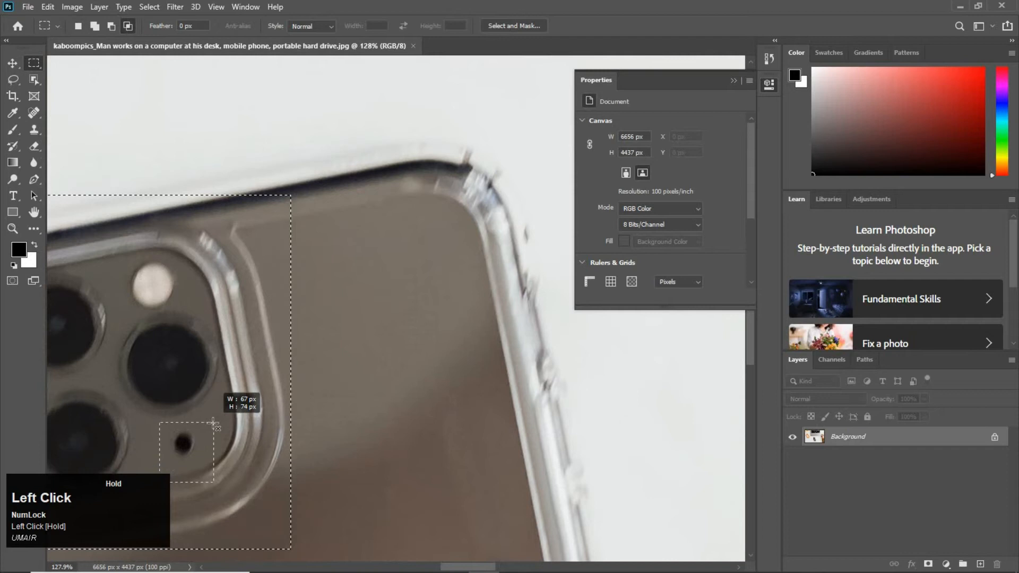
drag(213, 423, 214, 423)
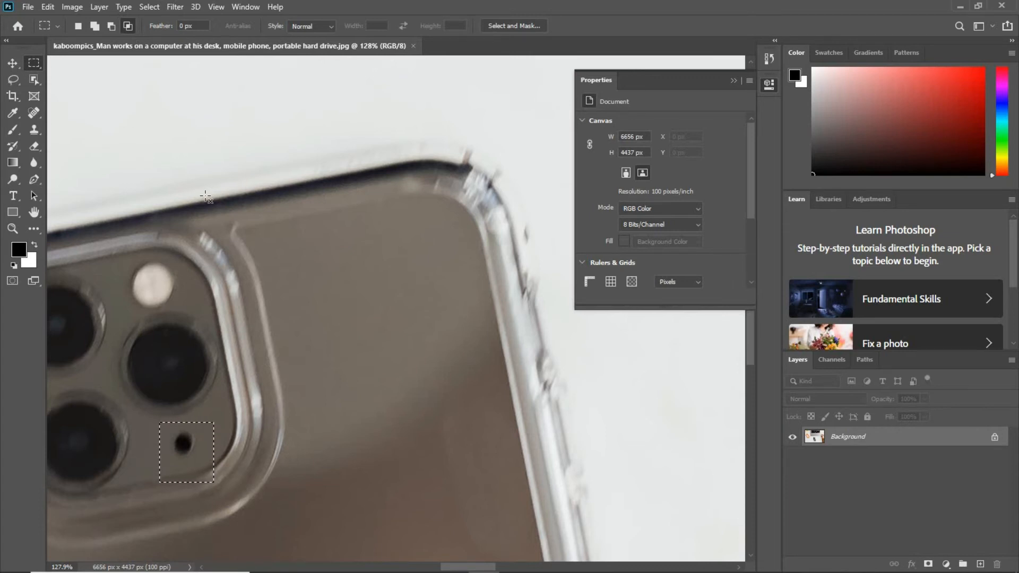
- Replace the selection with a rectangle over the phone's top edge and intersect it with one about 421 by 591 px over the right corner
key(ctrl+minus)
key(ctrl+minus)
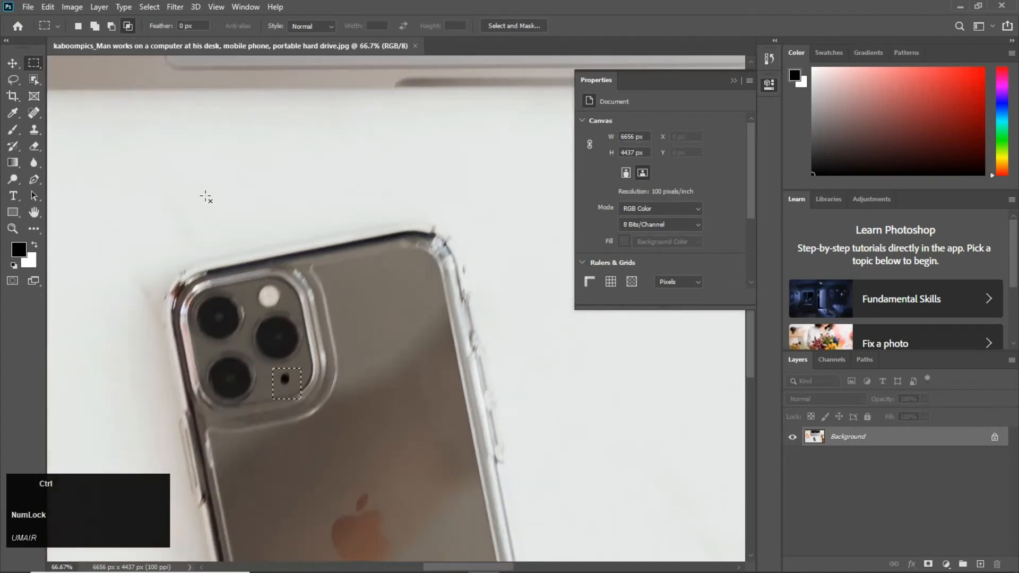
click(202, 165)
drag(199, 150, 365, 288)
click(201, 125)
drag(195, 120, 451, 287)
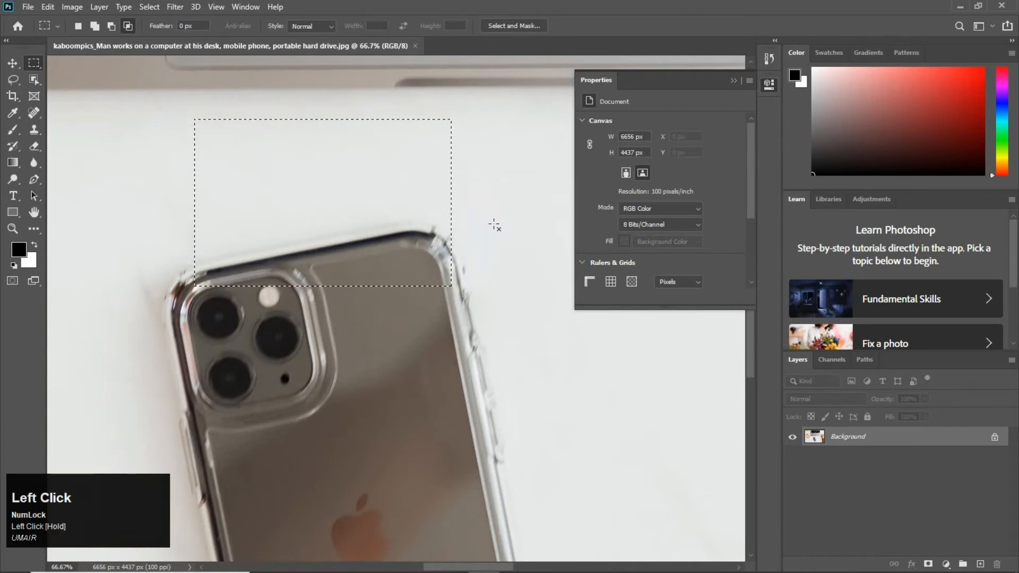
drag(556, 95, 379, 347)
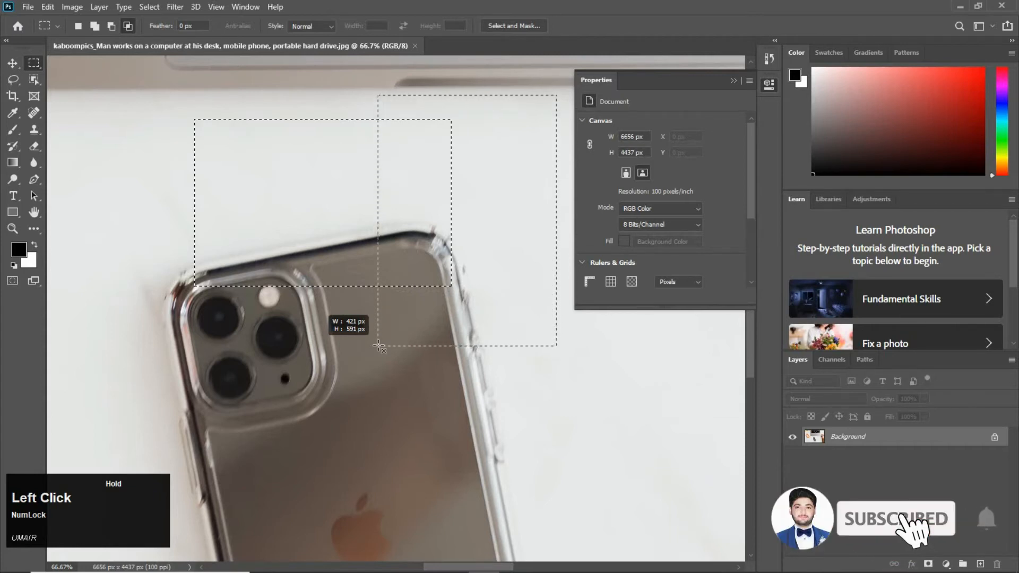
drag(378, 346, 379, 346)
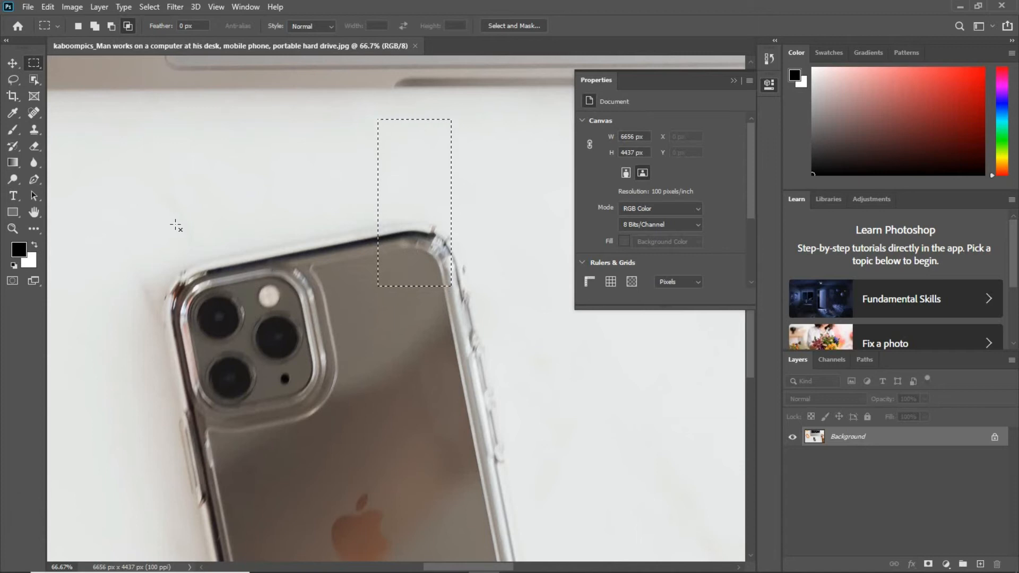
- Unlock Layer 0 in the laptop photo
key(ctrl+minus)
key(ctrl+minus)
key(ctrl+minus)
key(ctrl+minus)
key(ctrl+minus)
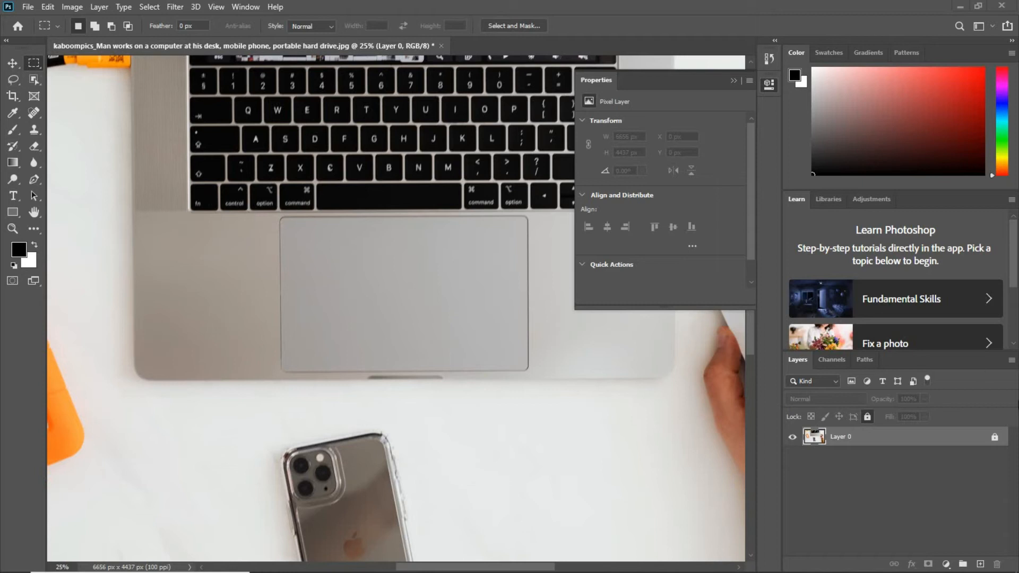
click(994, 439)
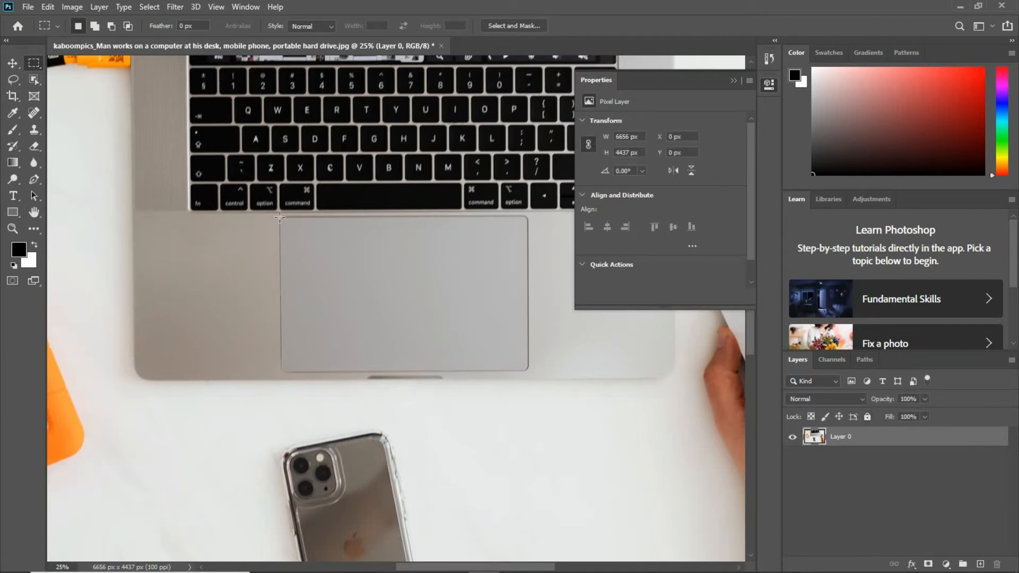
- Draw a rectangular selection about 1605 by 964 px around the trackpad on Layer 0
drag(279, 217, 535, 370)
drag(393, 221, 445, 245)
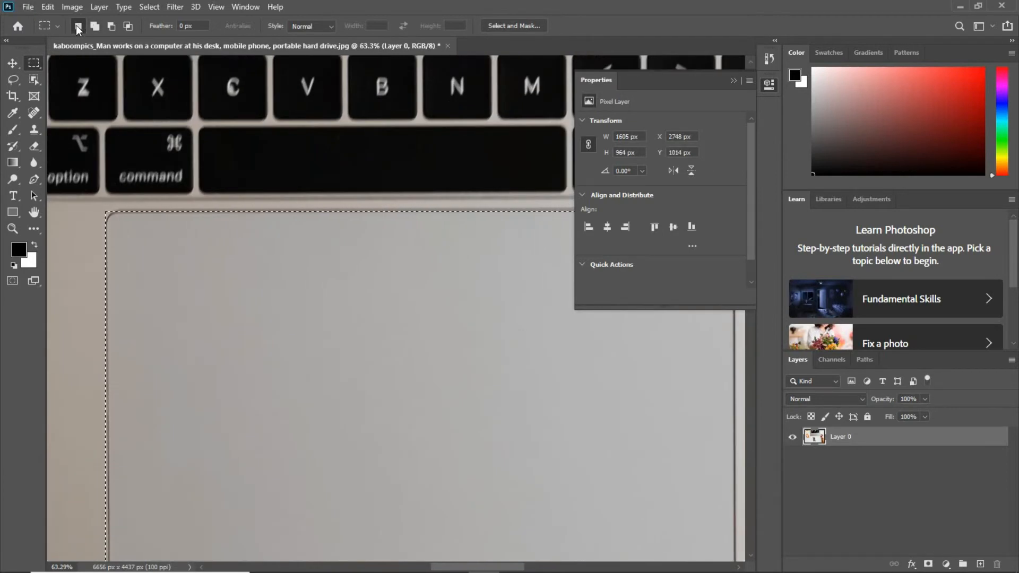
key(space)
drag(155, 294, 182, 173)
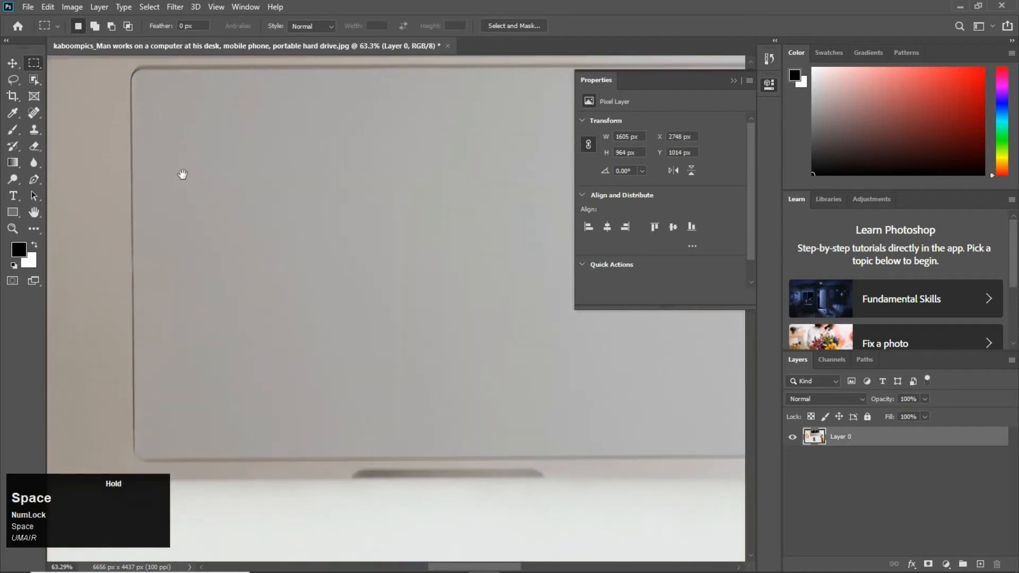
- Start Transform Selection on the trackpad selection and adjust its left and right sides to the trackpad's edges
right_click(229, 201)
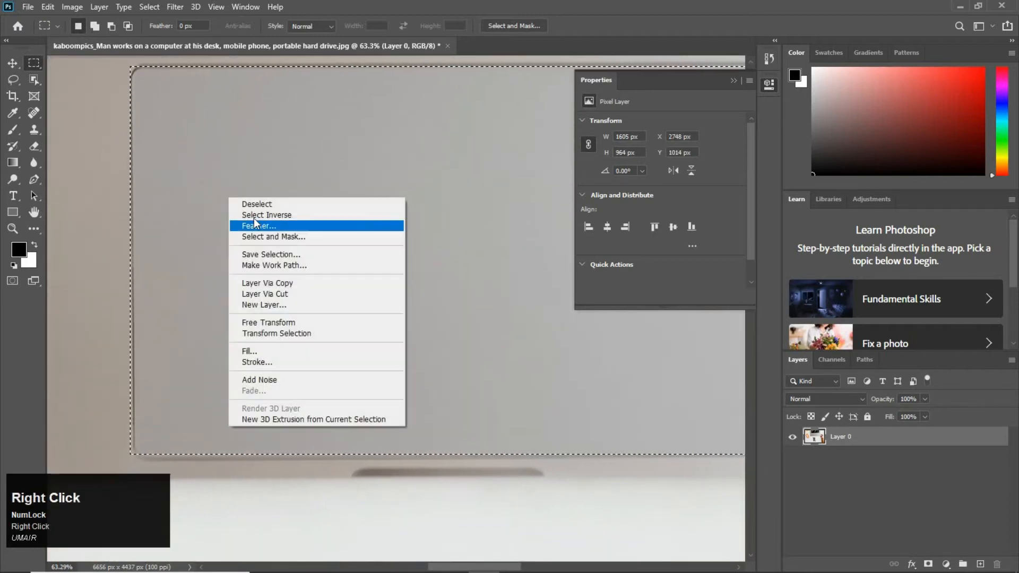
click(254, 333)
ctrl+click(130, 262)
drag(129, 268, 137, 272)
drag(446, 303, 152, 262)
drag(701, 340, 406, 323)
drag(463, 123, 420, 122)
- Fit the selection's bottom and top sides to the trackpad's edges, about 1578 by 971 px, and apply the selection transform
drag(266, 301, 341, 246)
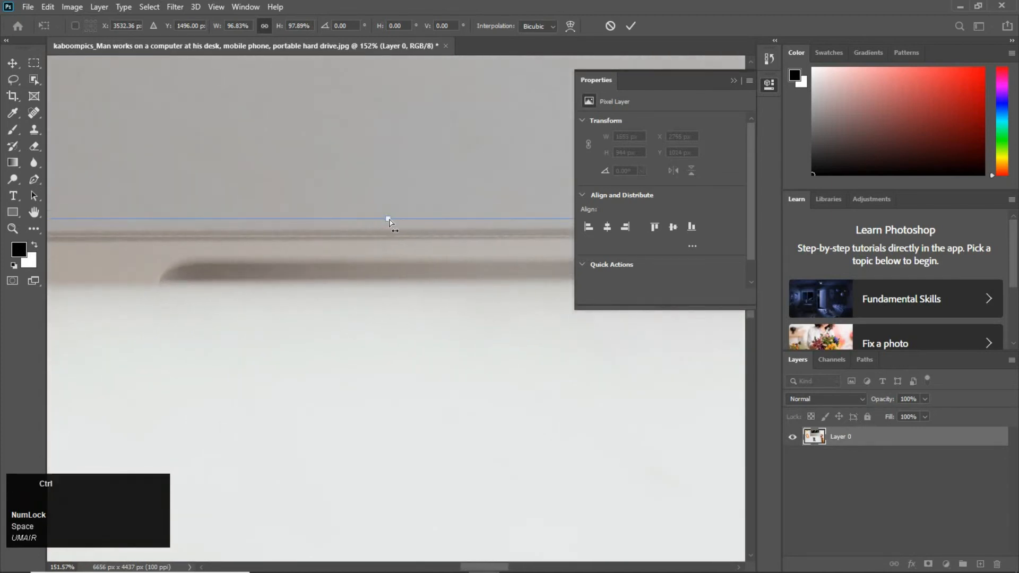
drag(388, 220, 402, 531)
drag(365, 326, 378, 229)
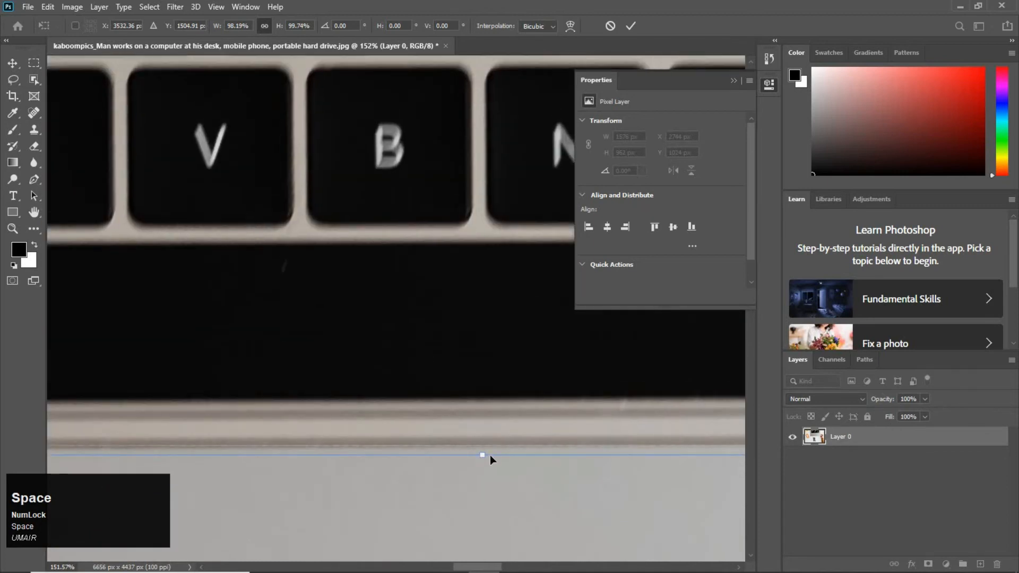
drag(483, 455, 481, 448)
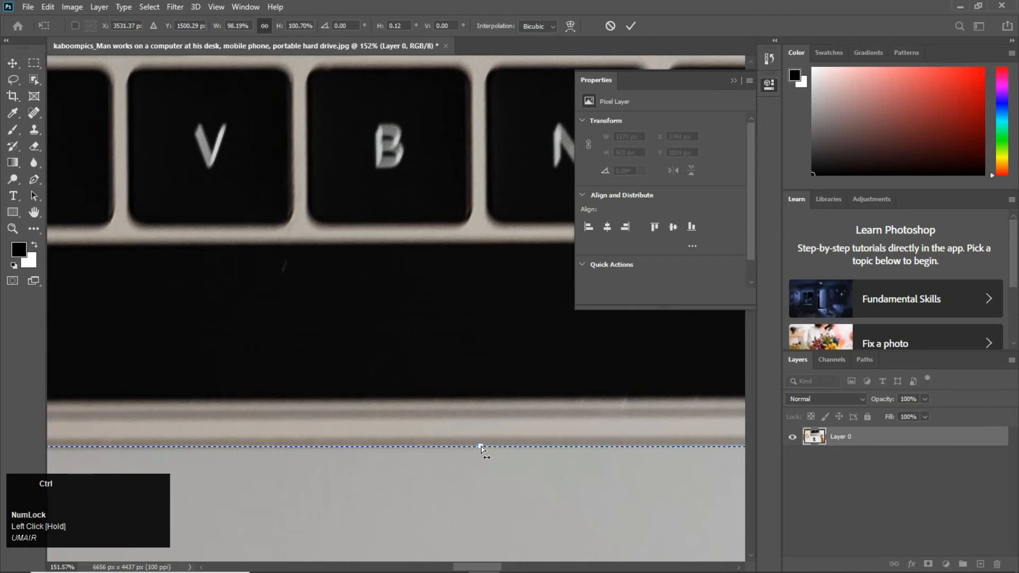
key(ctrl+minus)
key(ctrl+minus)
key(ctrl+minus)
key(ctrl+minus)
key(ctrl+minus)
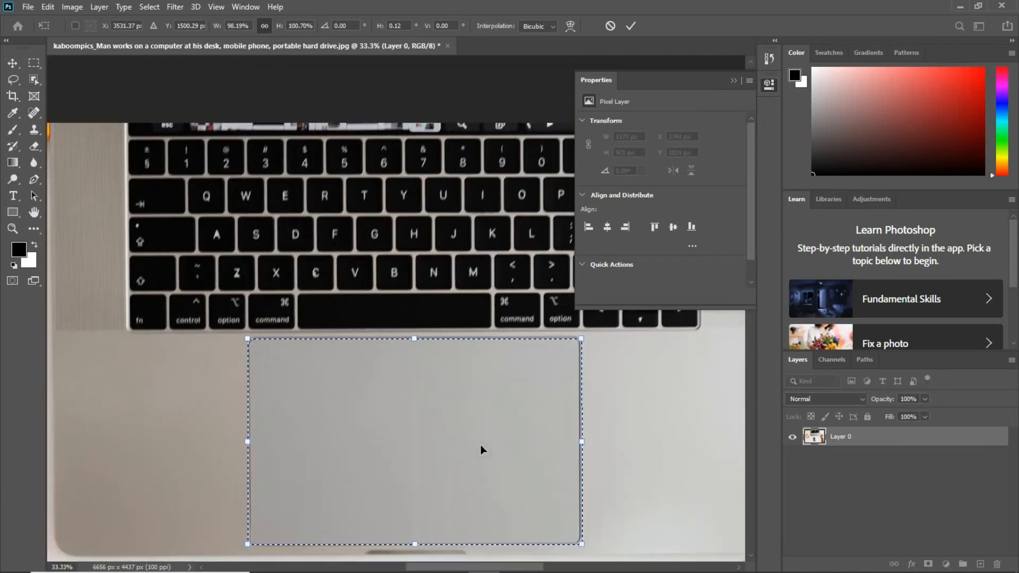
click(631, 26)
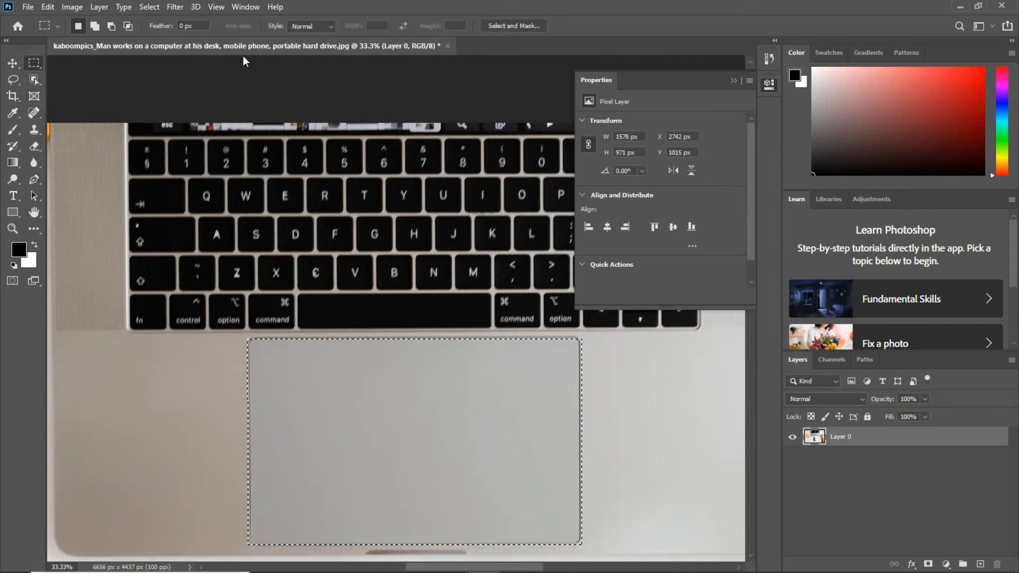
- Open the photo of the man in the blue shirt from the Downloads folder
click(28, 7)
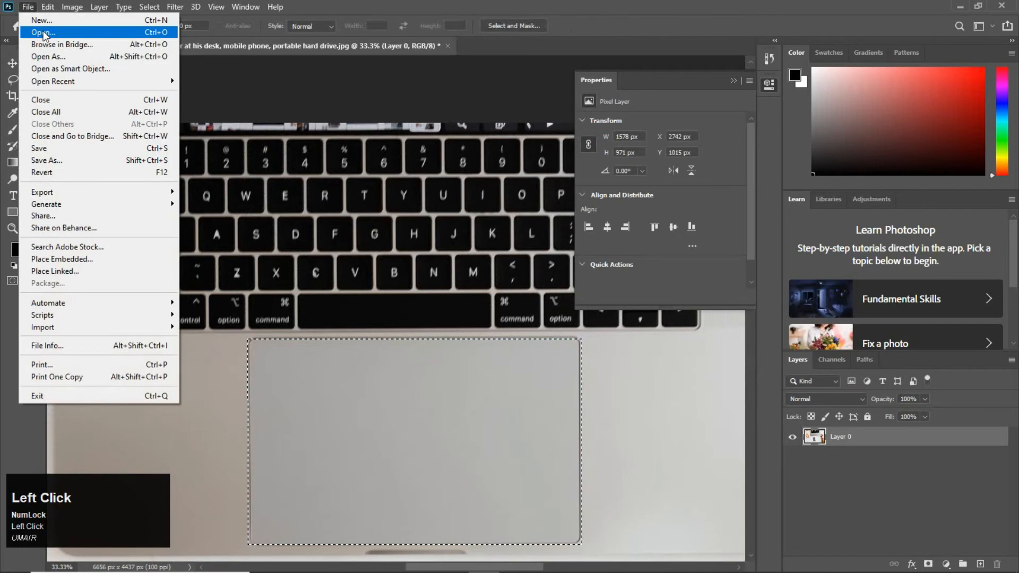
click(42, 32)
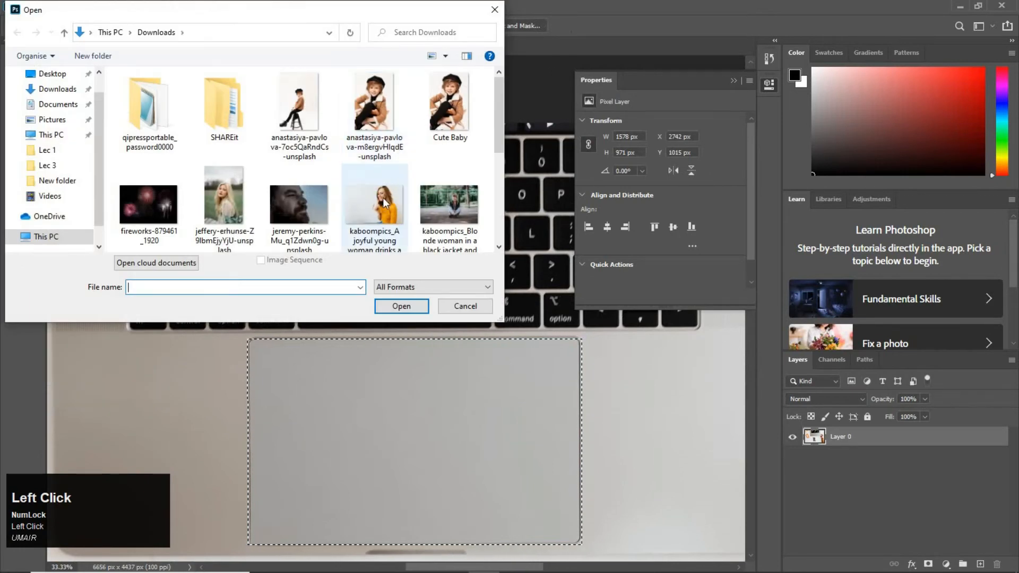
scroll(384, 197, down, 1)
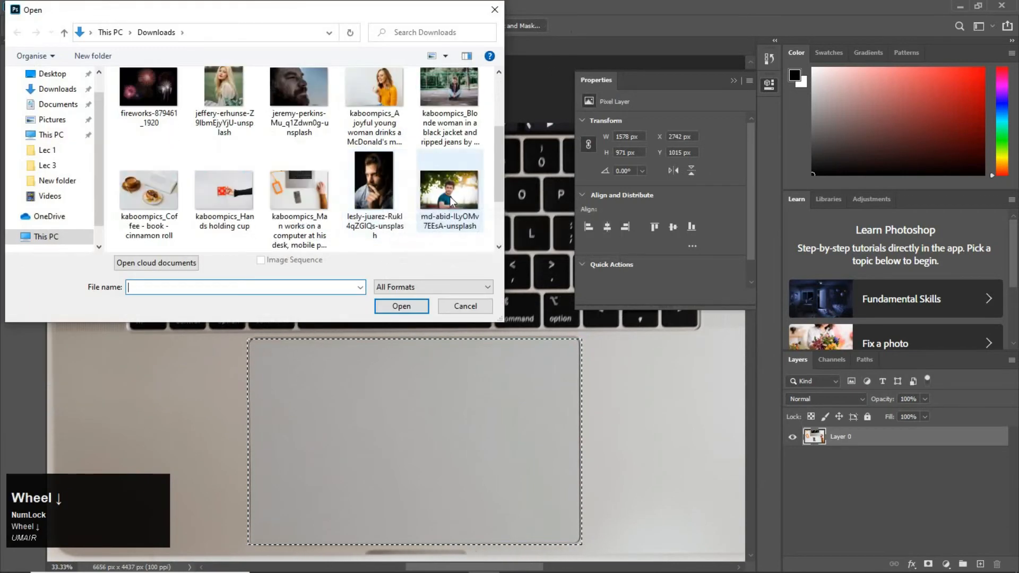
click(450, 196)
click(416, 306)
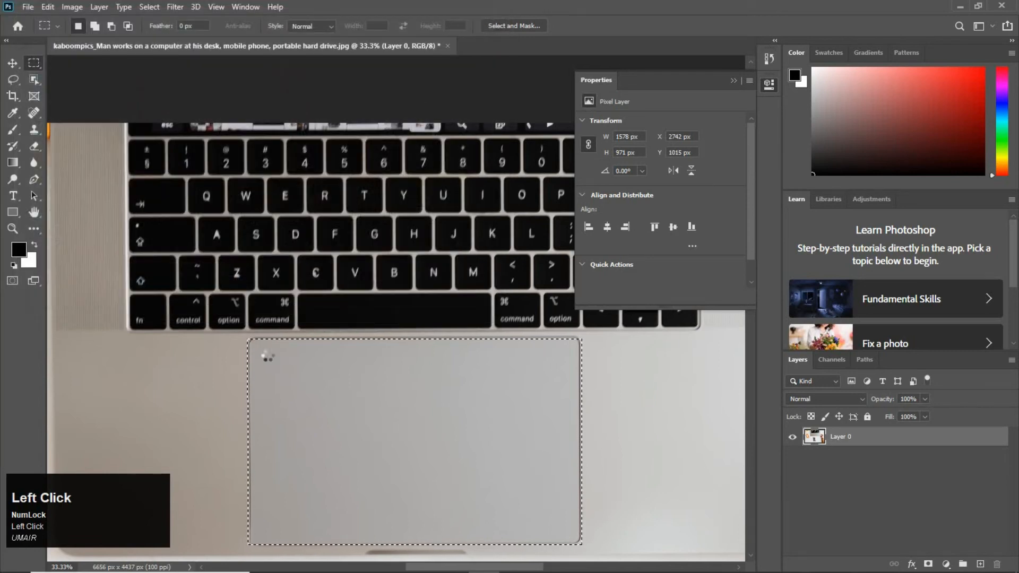
- Carry the trackpad selection outline from the laptop photo over to the man's portrait and unlock the portrait's Background layer
click(352, 46)
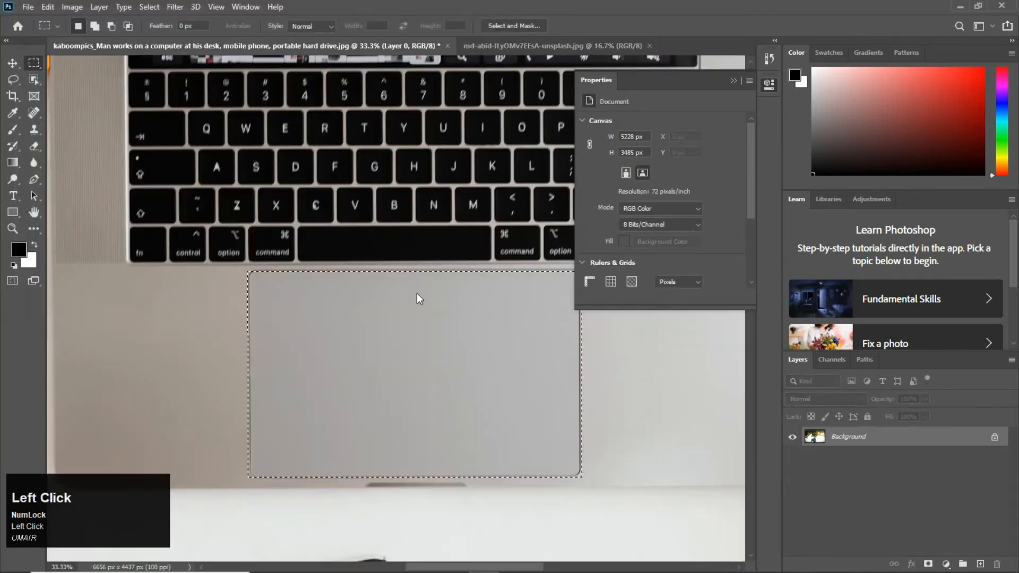
drag(399, 317, 458, 211)
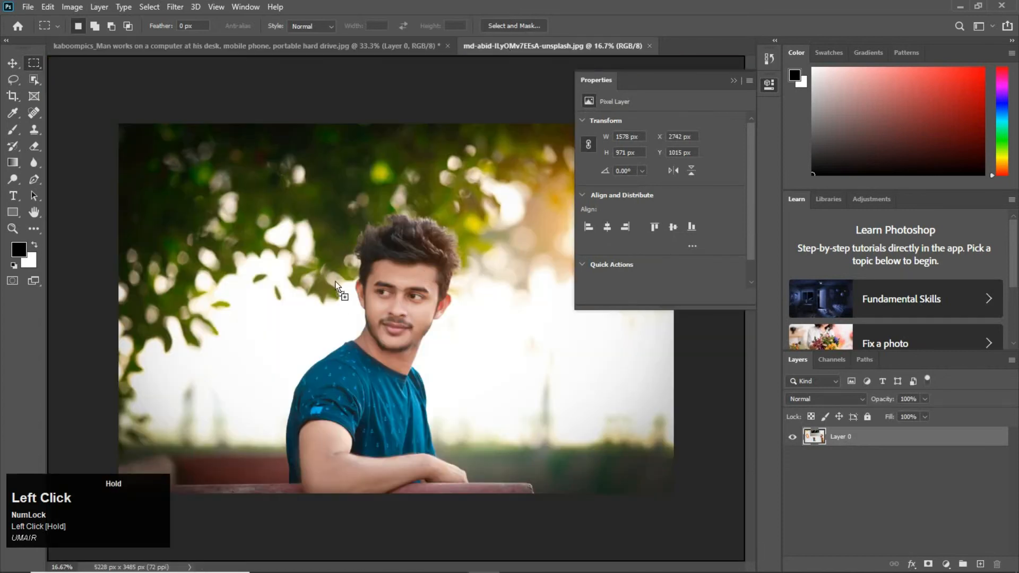
drag(349, 262, 351, 264)
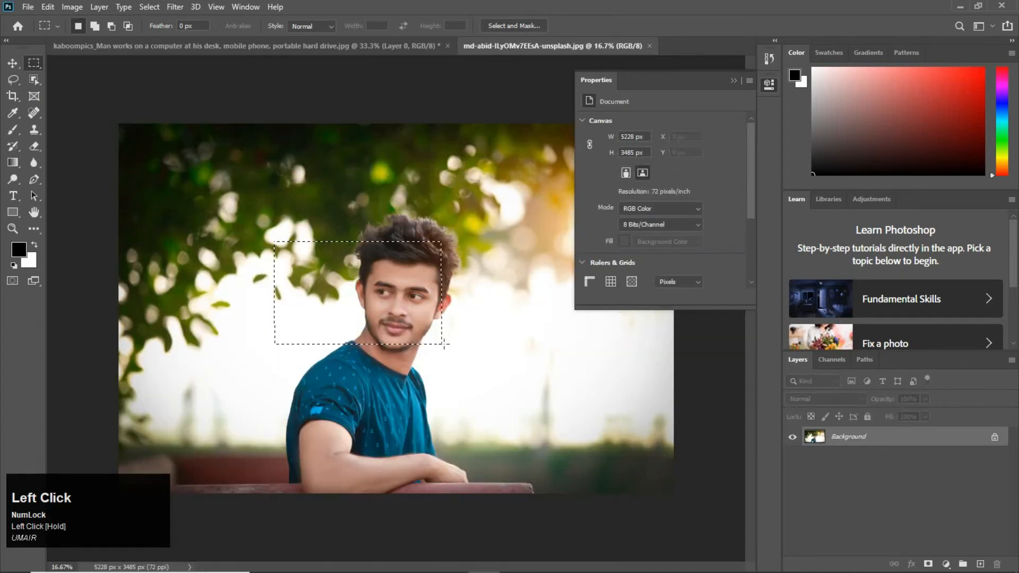
click(995, 439)
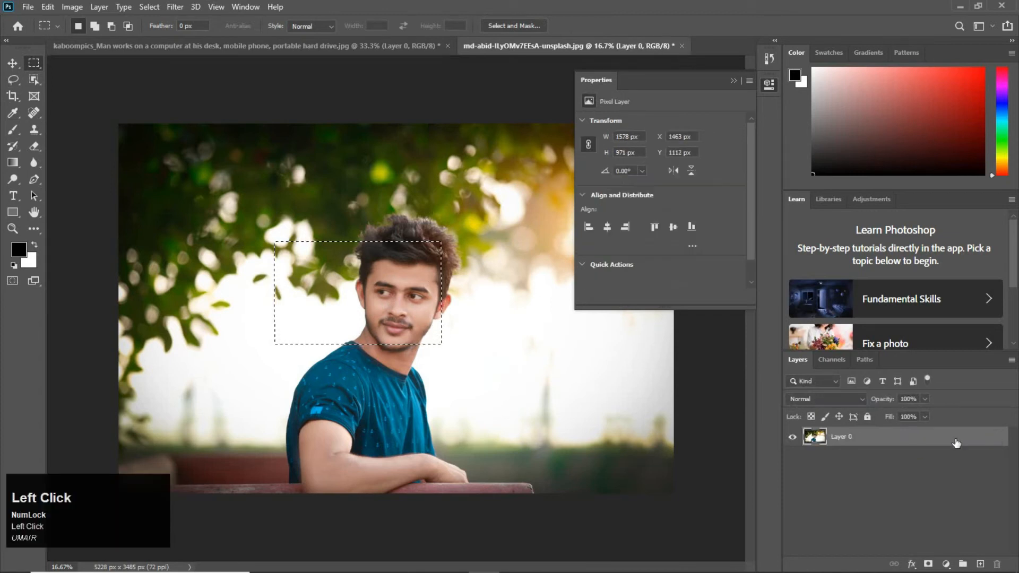
- Enlarge the selection proportionally around the man with Transform Selection, to about 4019 by 2473 px
right_click(409, 313)
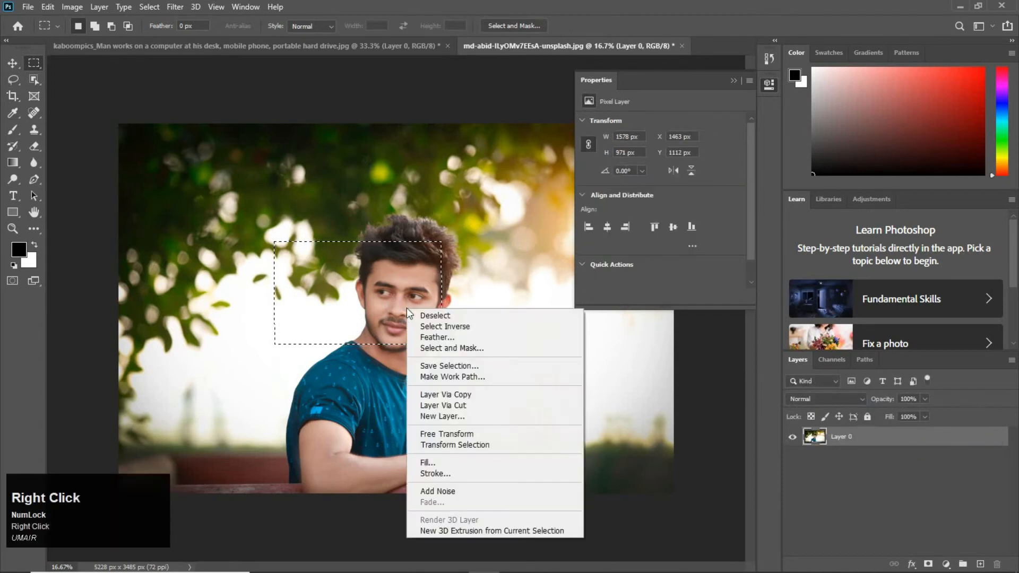
click(435, 444)
drag(442, 344, 552, 427)
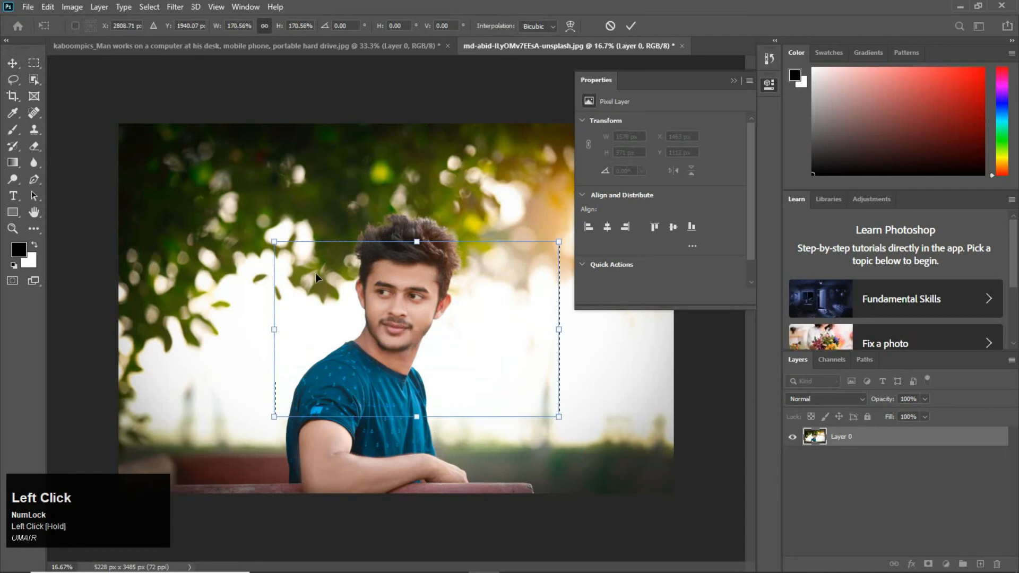
drag(274, 242, 191, 191)
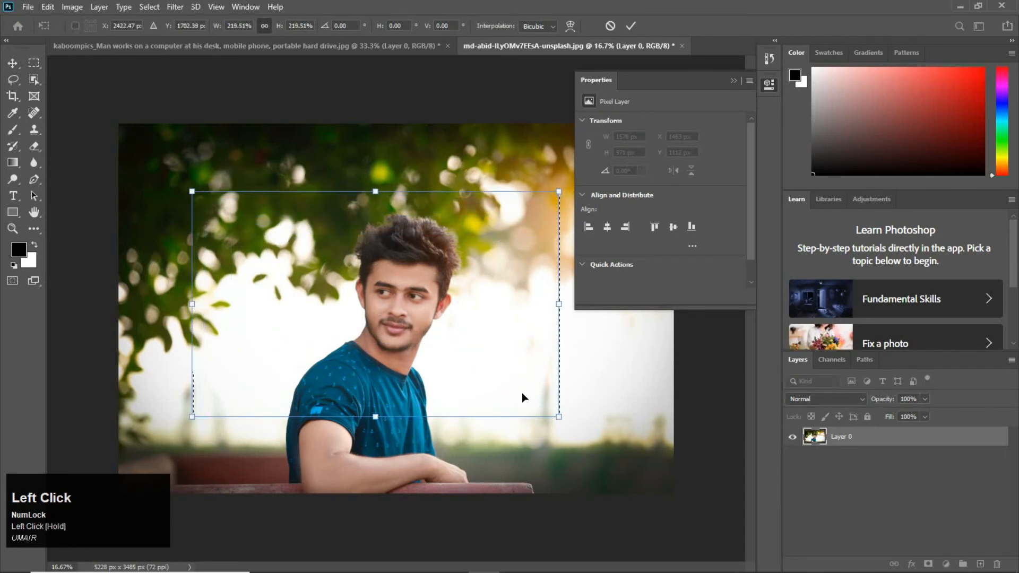
drag(556, 420, 620, 451)
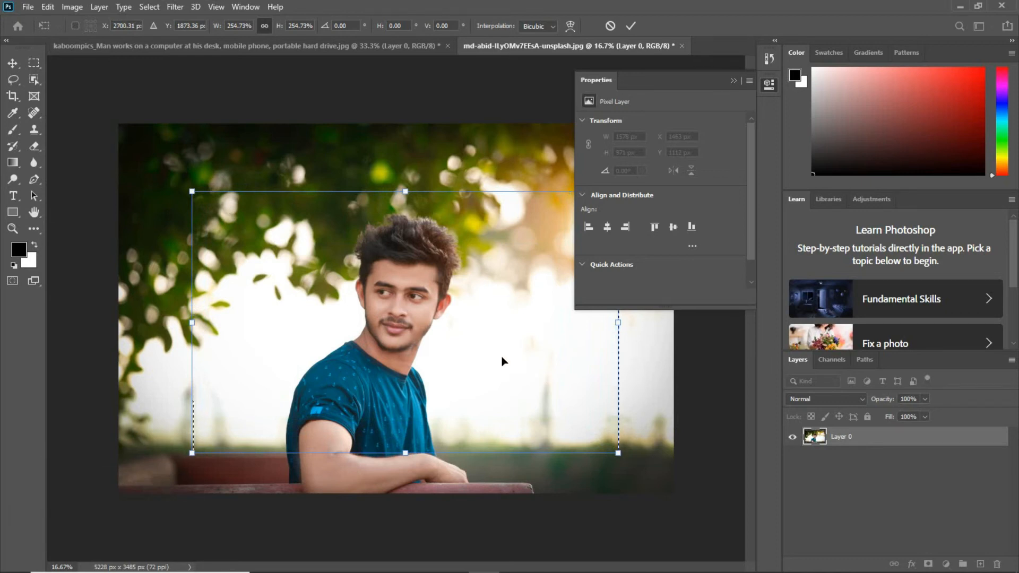
drag(192, 321, 355, 339)
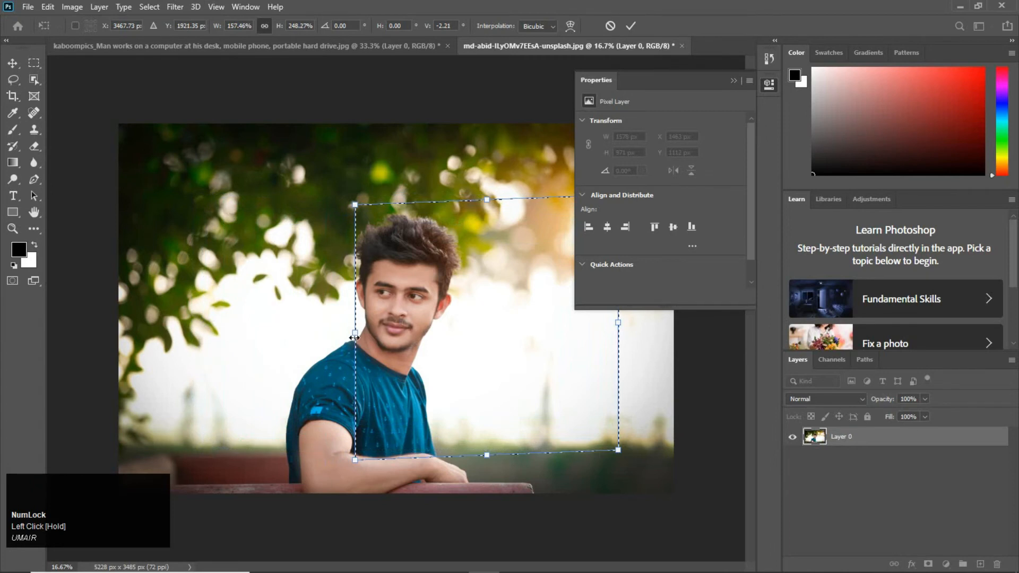
key(ctrl+z)
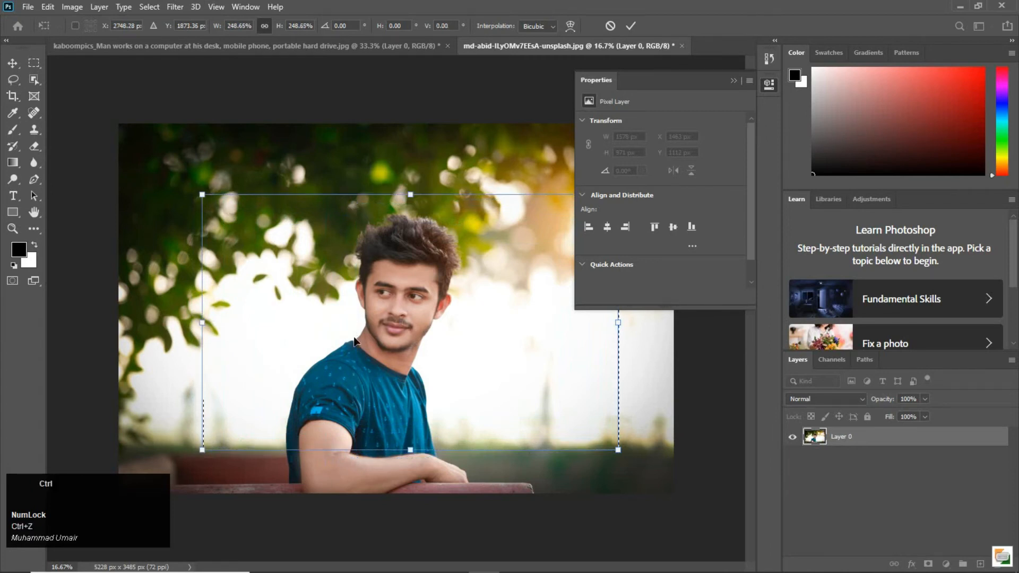
key(ctrl+z)
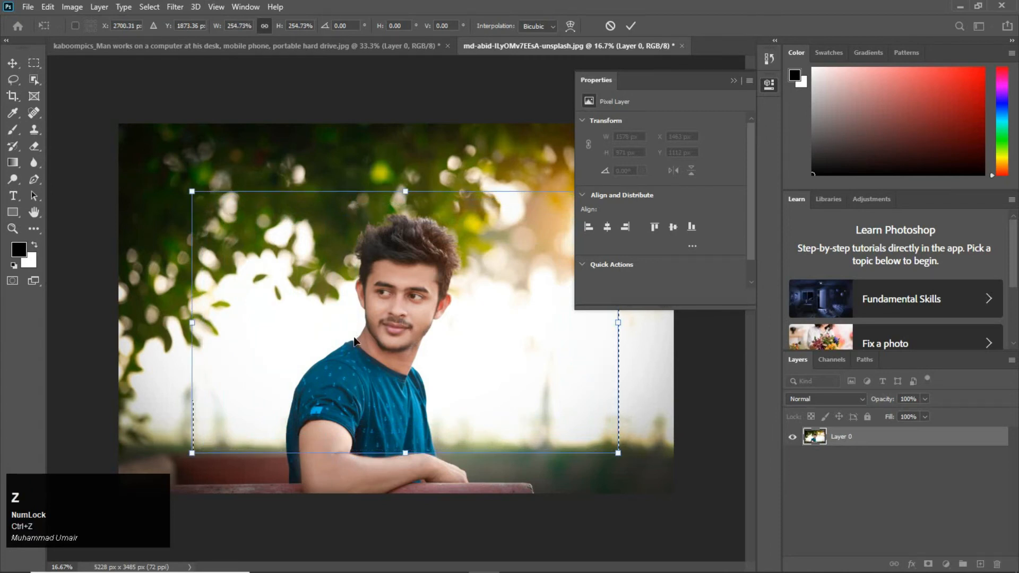
- Apply the selection transform and place the selected part of the portrait into the laptop photo with the Move tool
click(629, 25)
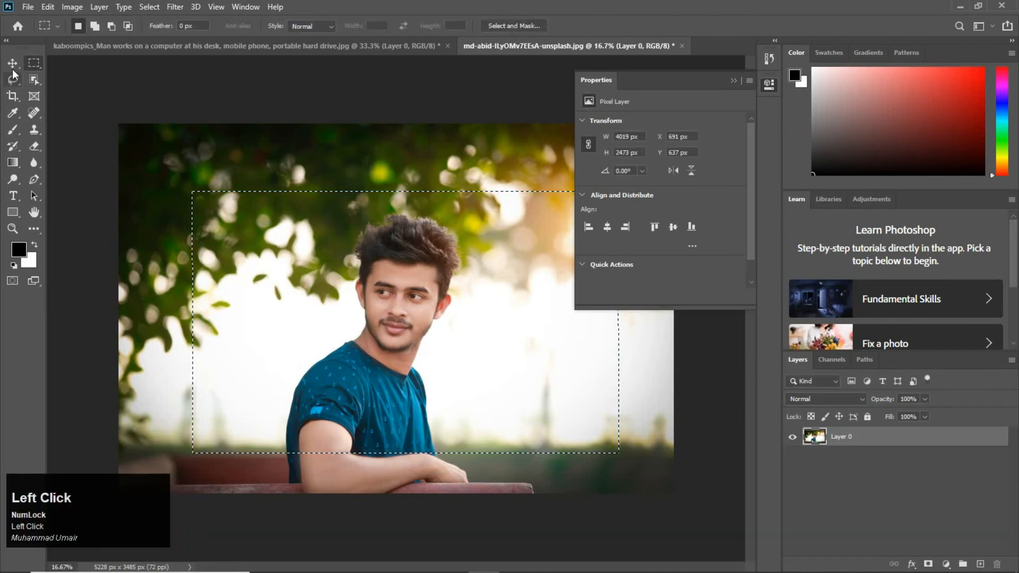
mouse_move(368, 278)
mouse_down()
mouse_move(317, 163)
mouse_move(371, 250)
mouse_move(370, 280)
mouse_up()
key(ctrl+z)
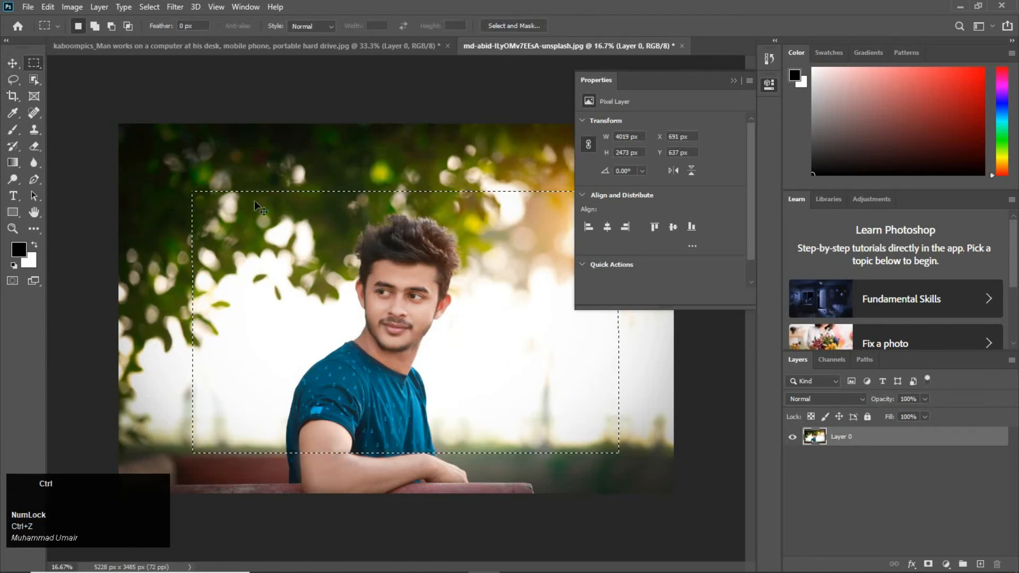
click(16, 64)
drag(386, 247, 310, 76)
drag(403, 375, 406, 384)
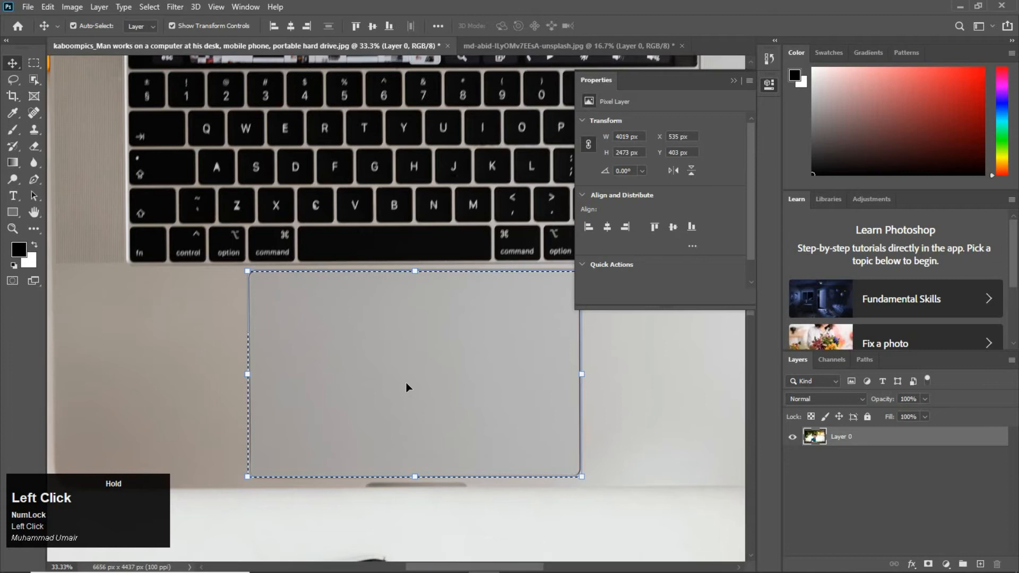
- Scale the portrait on Layer 1 down proportionally to about 1256 by 773 px from its lower right corner
key(ctrl)
key(ctrl+minus)
key(ctrl+minus)
key(ctrl+minus)
key(ctrl+minus)
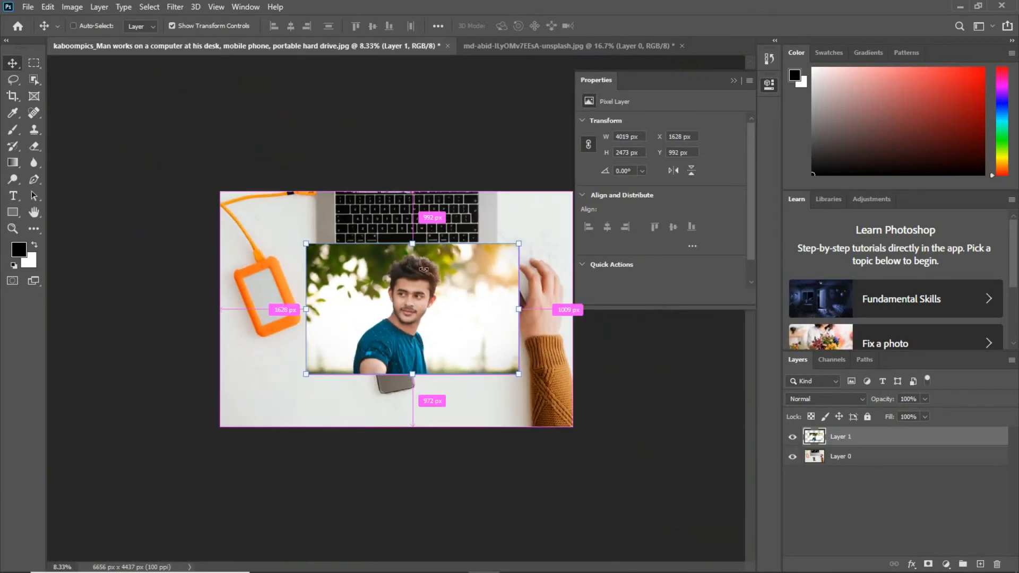
key(ctrl+space)
ctrl+click(520, 360)
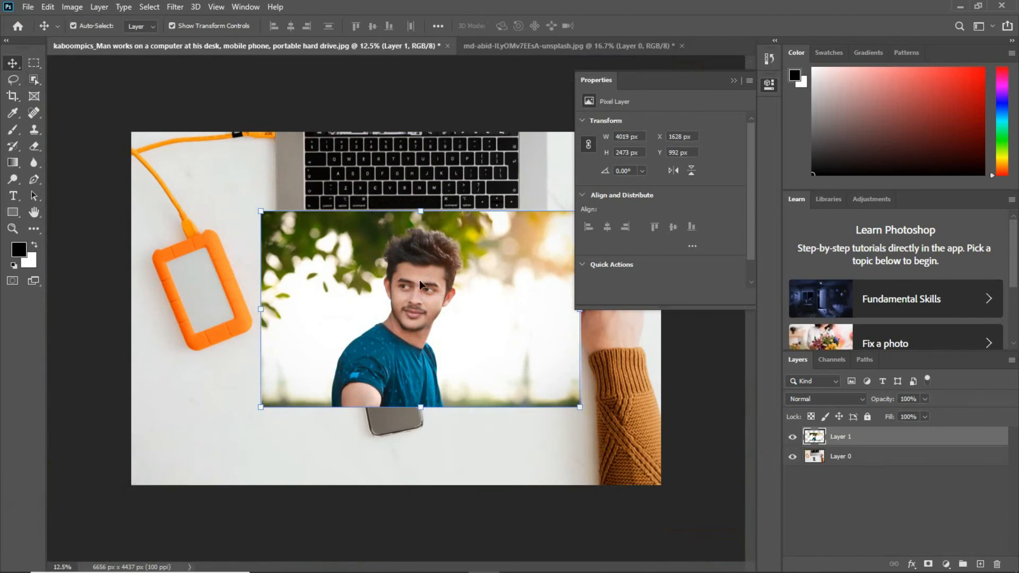
drag(580, 408, 360, 272)
drag(298, 247, 392, 246)
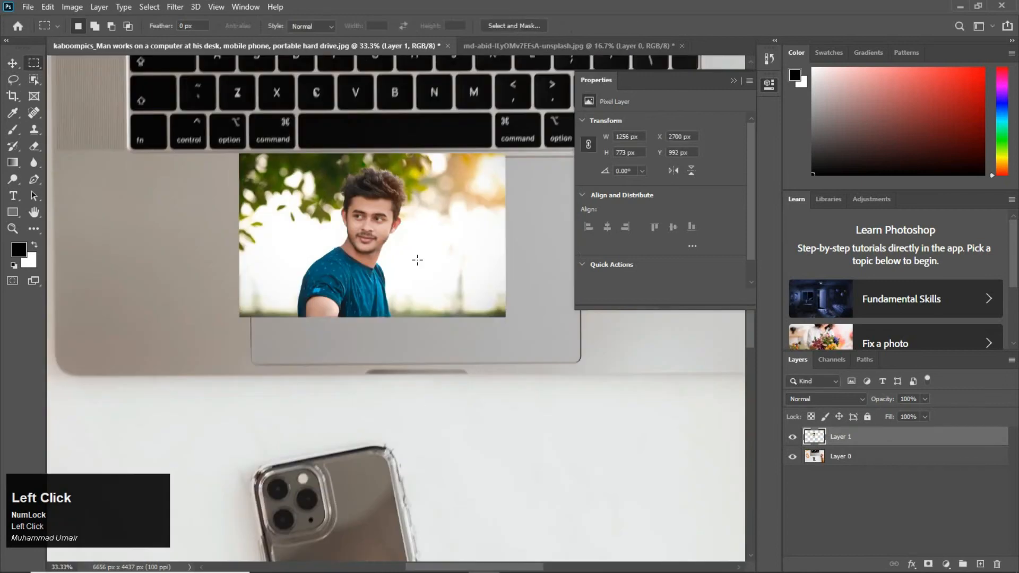
- Move the portrait to the trackpad's left edge, at X 2751 px, and enlarge it to about 123.68% to span the trackpad's width
click(13, 63)
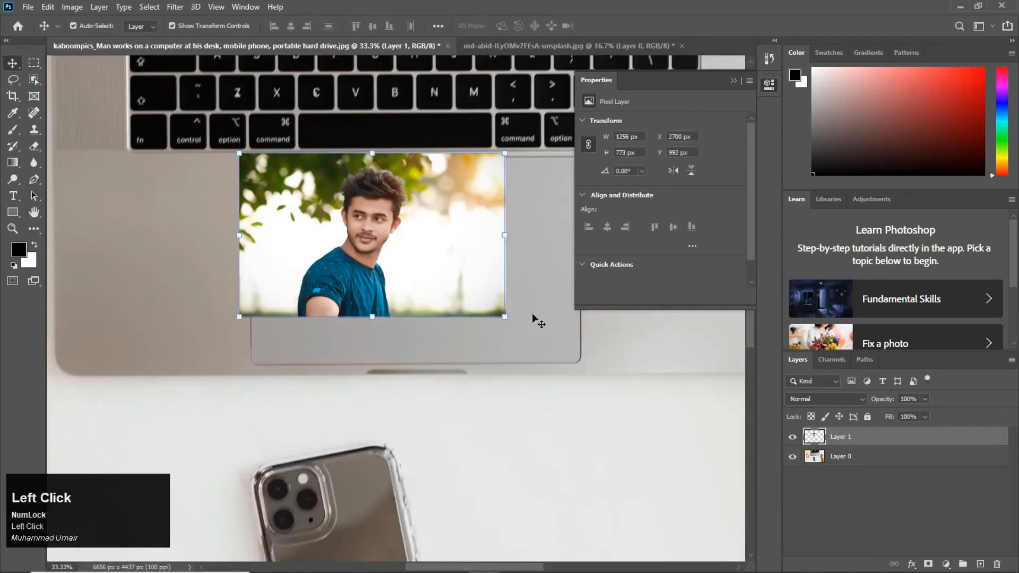
drag(460, 283, 474, 292)
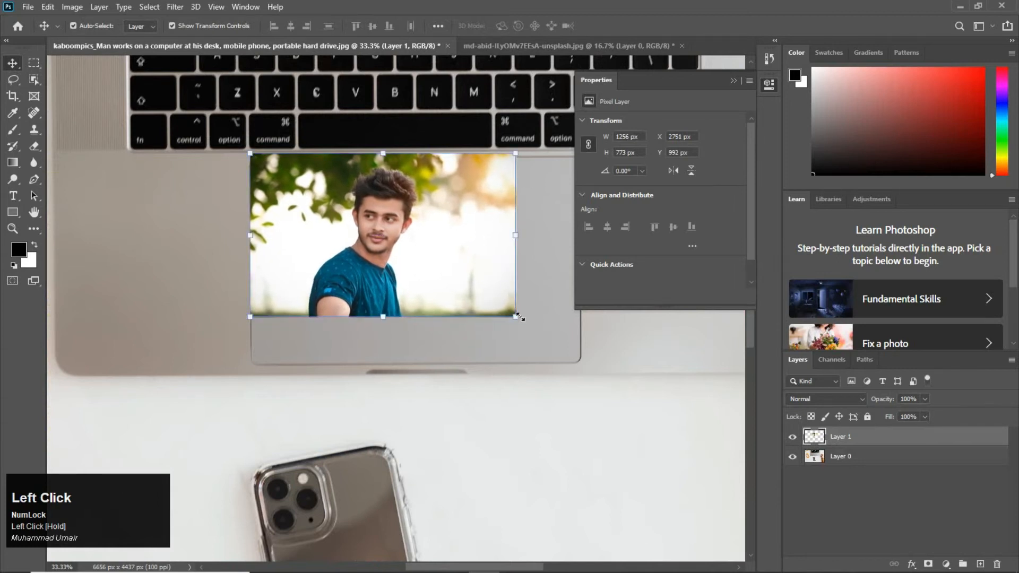
drag(516, 317, 592, 336)
ctrl+click(321, 363)
drag(379, 353, 339, 277)
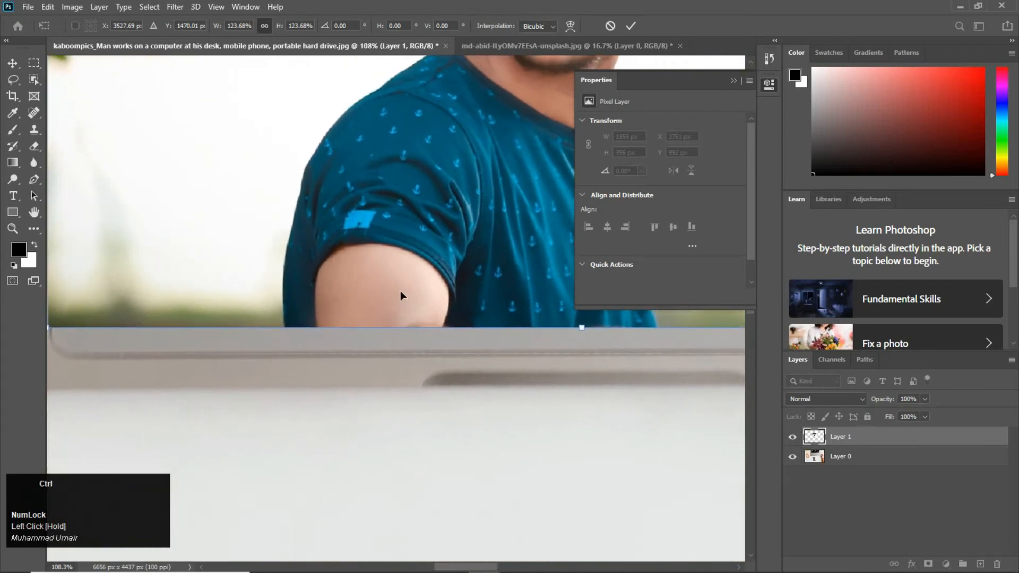
ctrl+alt+click(400, 291)
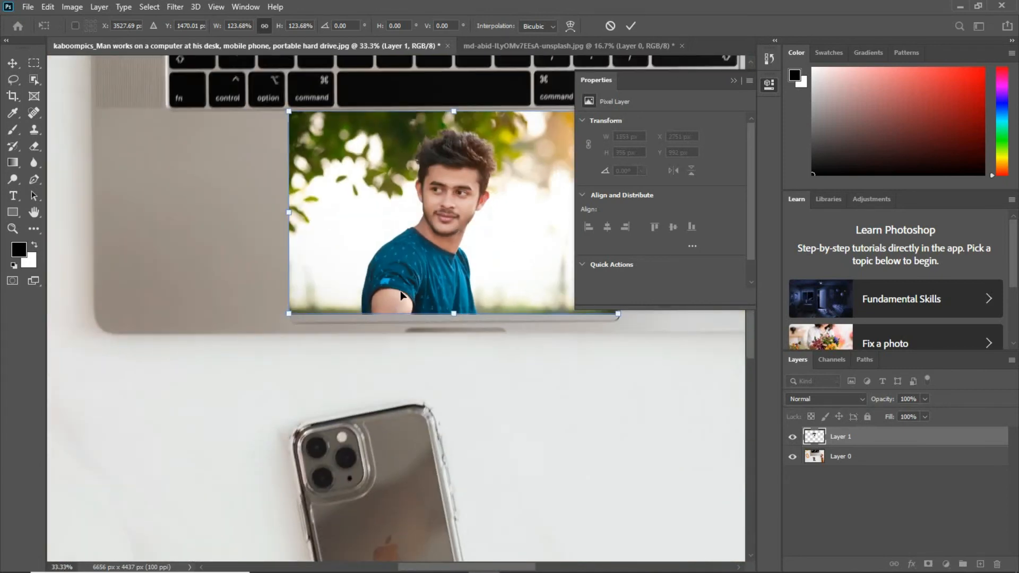
- Nudge the portrait down about 39 px to cover the trackpad's lower edge
key(Down)
key(Down)
key(Down)
key(Down)
key(Down)
key(Down)
key(Down)
key(Down)
key(Down)
key(Down)
key(Down)
key(Down)
key(Down)
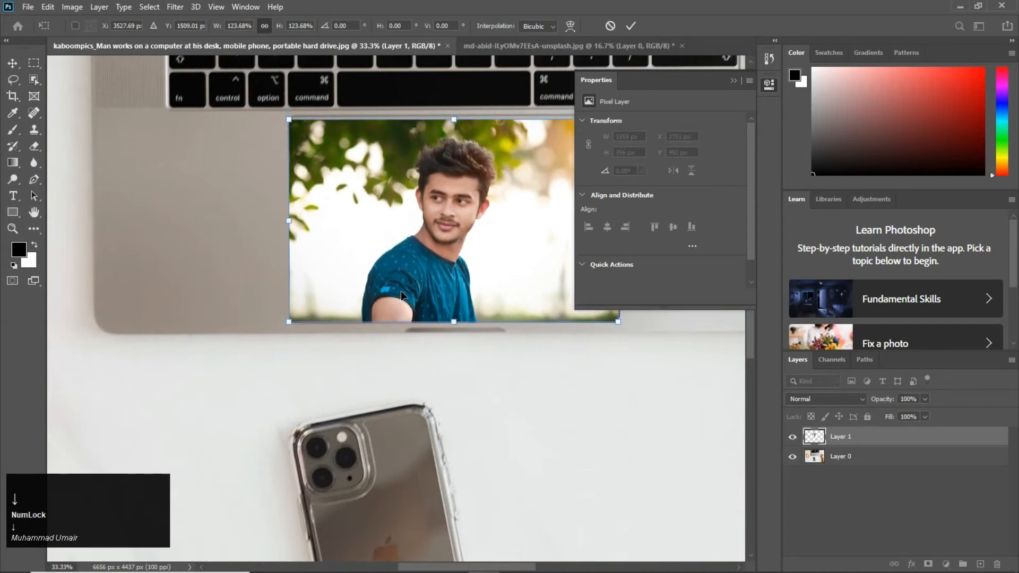
- Enlarge the portrait proportionally to about 126.48% so that it reaches the trackpad's edges
key(space)
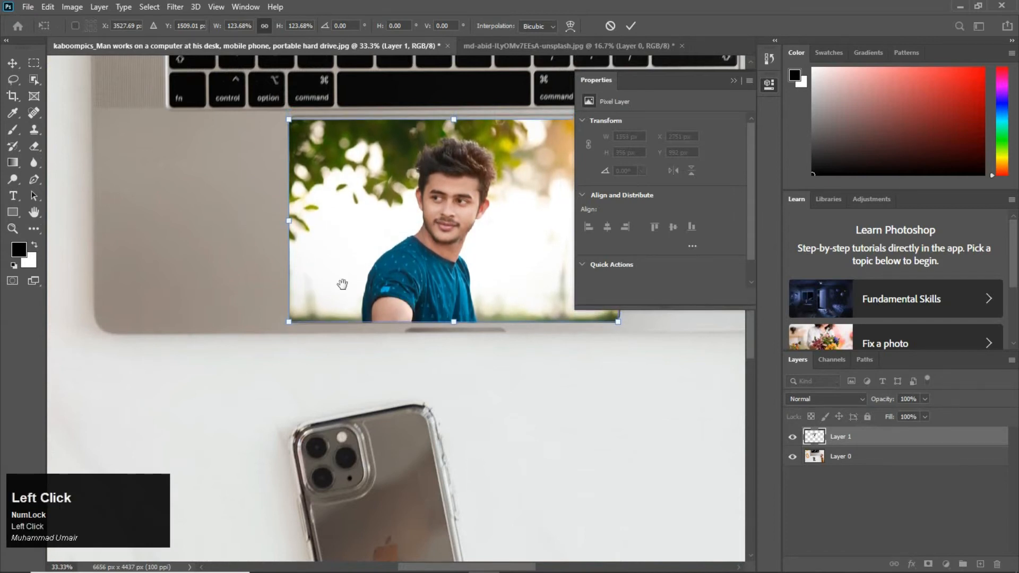
drag(344, 285, 209, 309)
key(ctrl)
drag(474, 128, 541, 151)
key(space)
drag(346, 251, 598, 301)
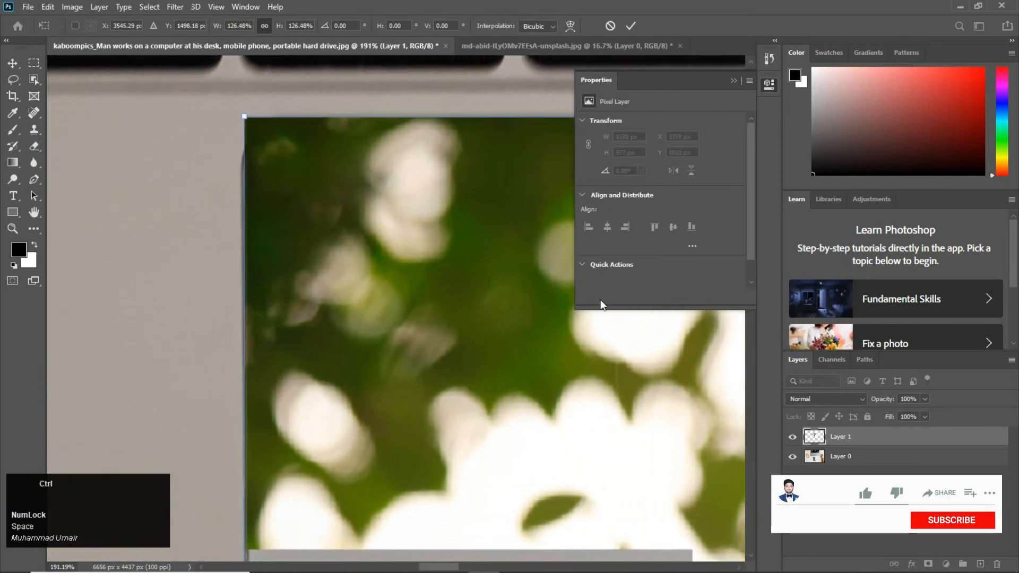
- Nudge the portrait about 7 px toward the trackpad's left edge and apply the transform
key(ctrl+1)
key(Left)
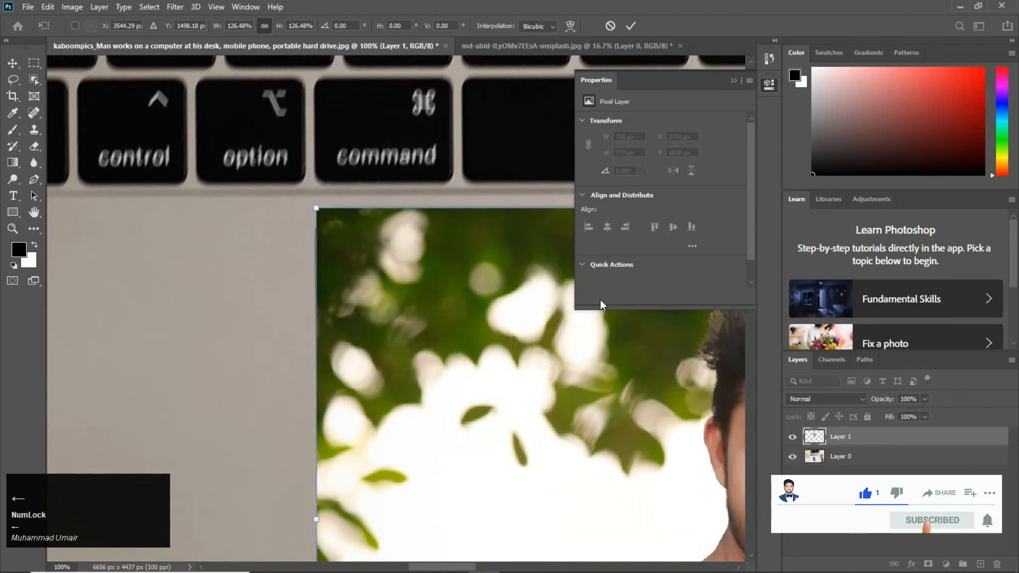
drag(596, 380, 330, 341)
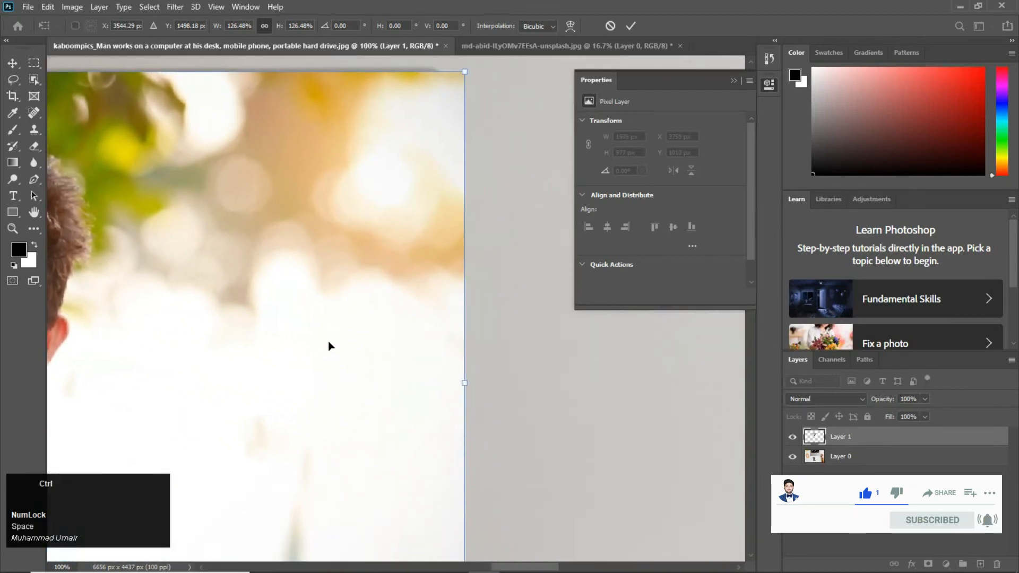
key(ctrl+minus)
key(ctrl+minus)
key(Left)
key(Left)
key(Left)
key(Left)
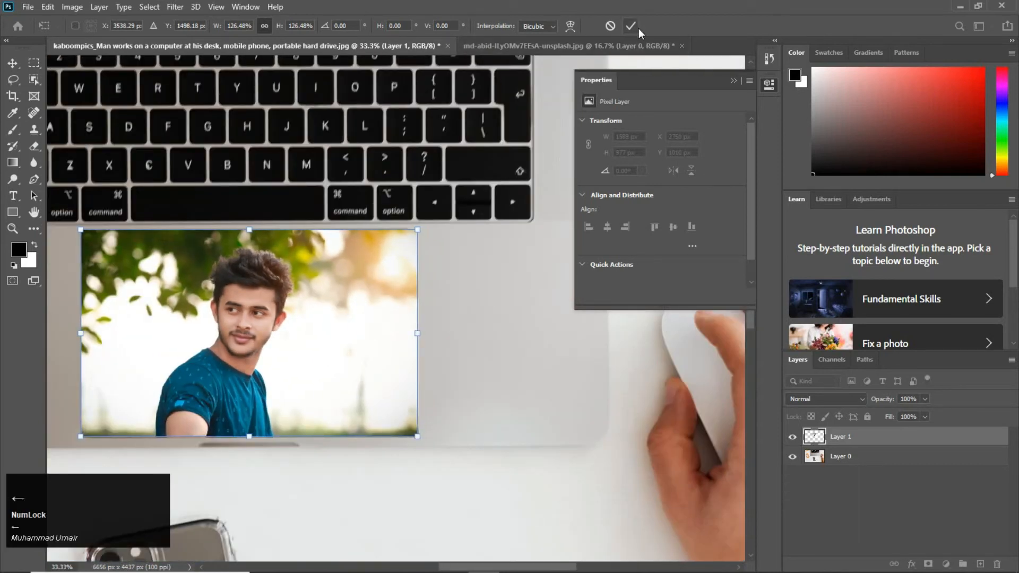
click(632, 26)
- Examine how the portrait fits over the trackpad, both in the whole photo and closely at its upper left corner
click(506, 295)
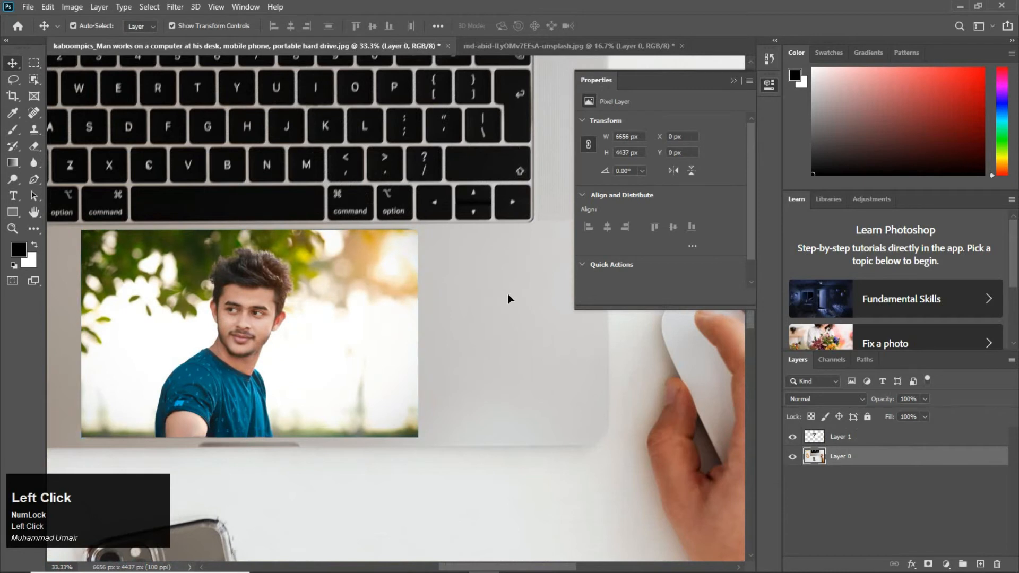
key(ctrl+minus)
key(ctrl+minus)
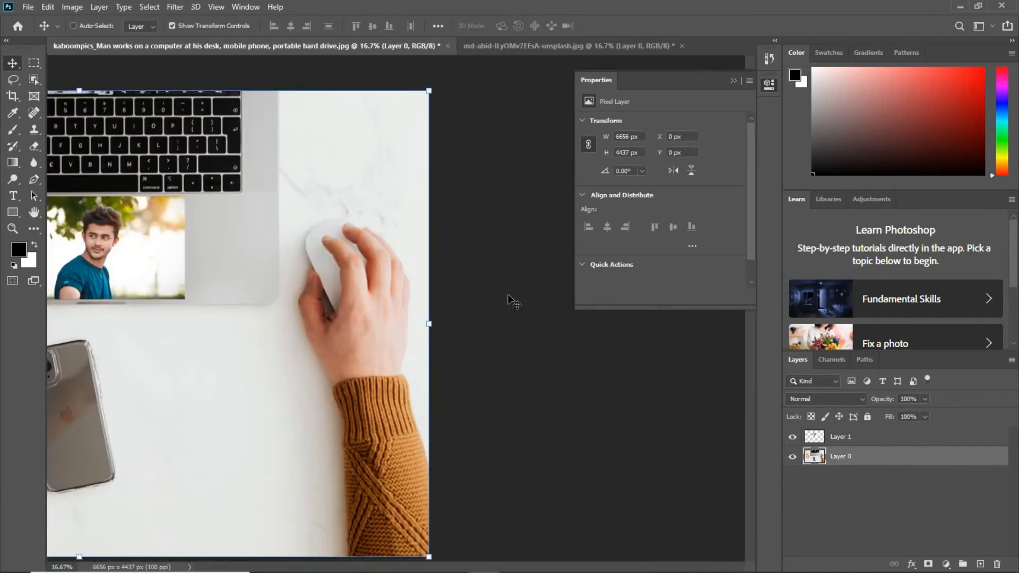
key(ctrl+minus)
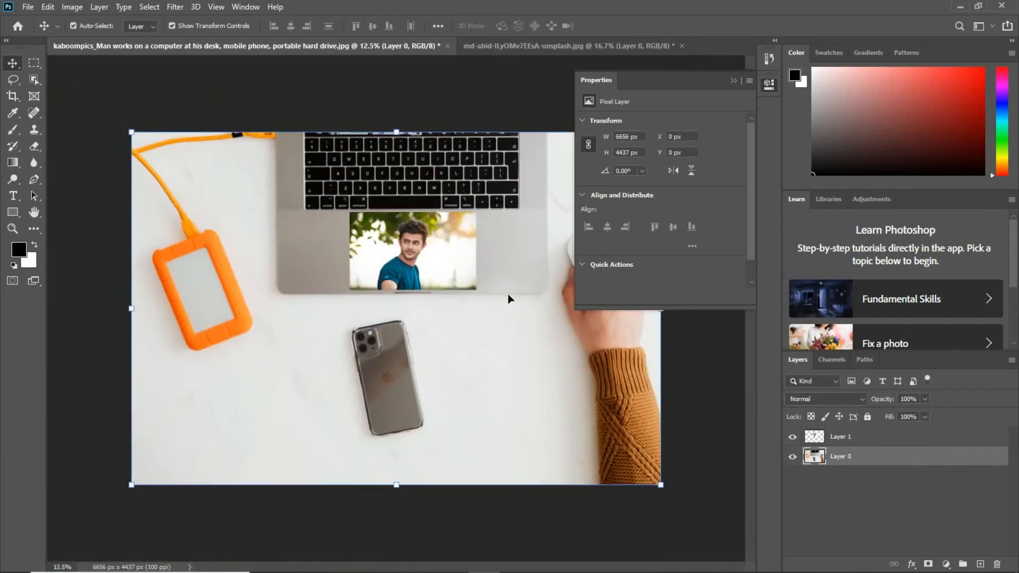
key(ctrl+space)
drag(348, 213, 364, 234)
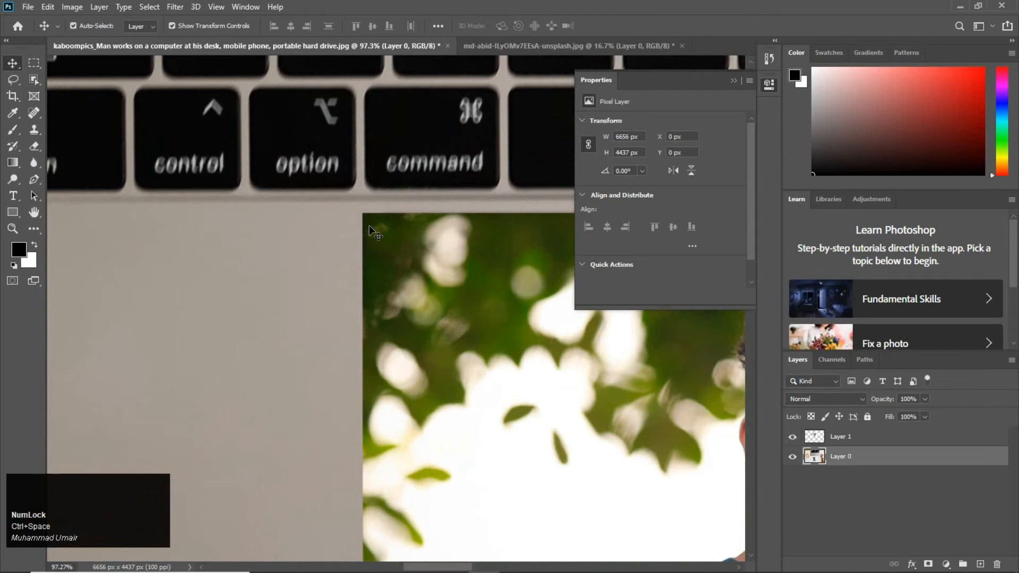
key(ctrl+minus)
key(ctrl+minus)
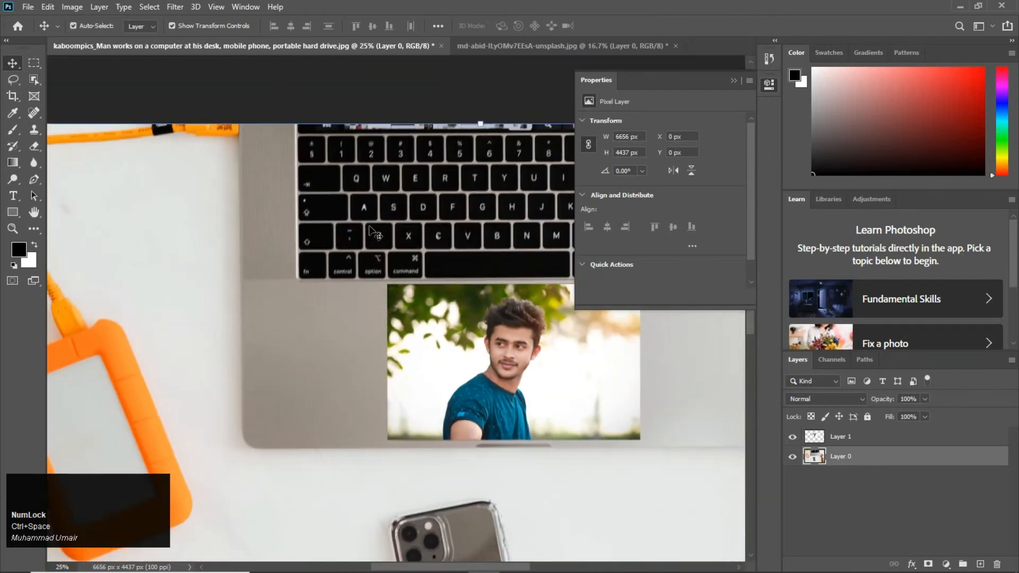
- Switch to the portrait document, undo the displacement of the cut-out area and deselect with the Rectangular Marquee tool
click(31, 66)
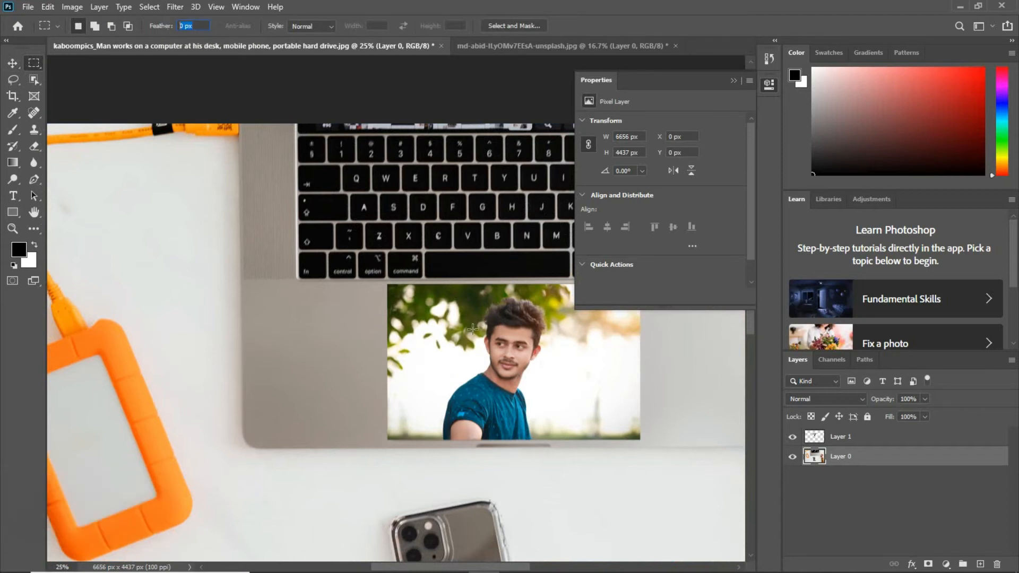
click(523, 44)
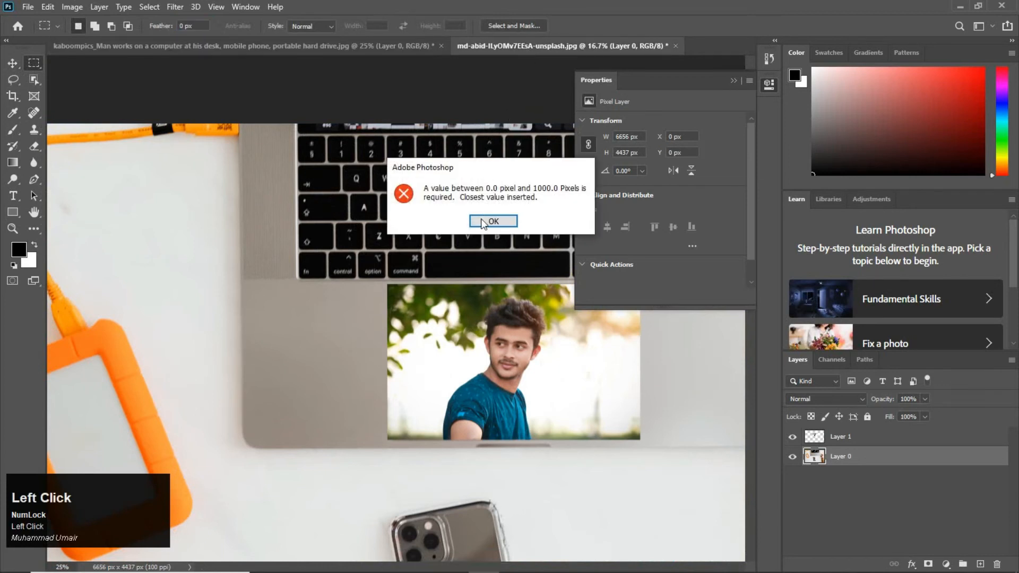
click(482, 220)
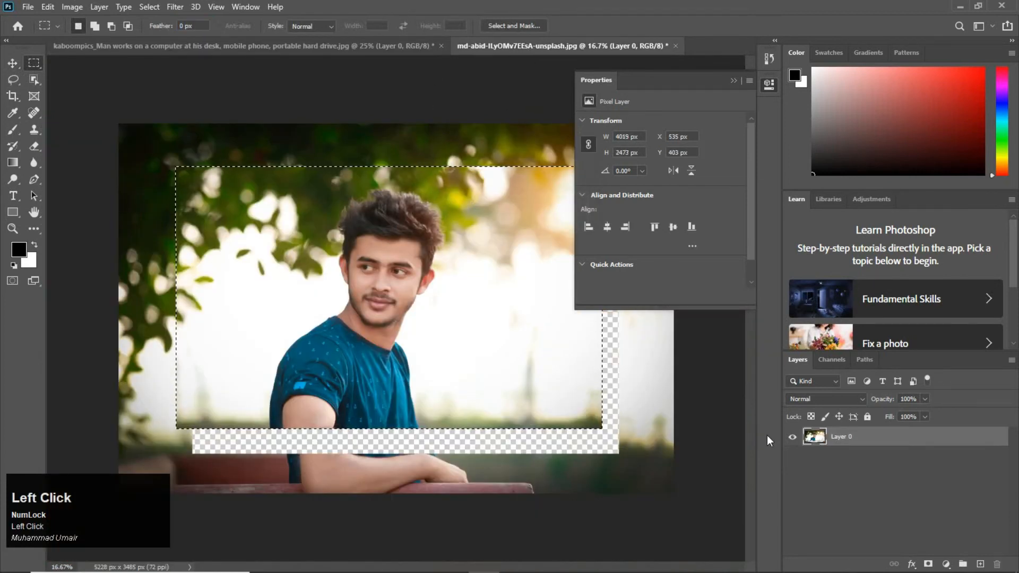
key(ctrl+z)
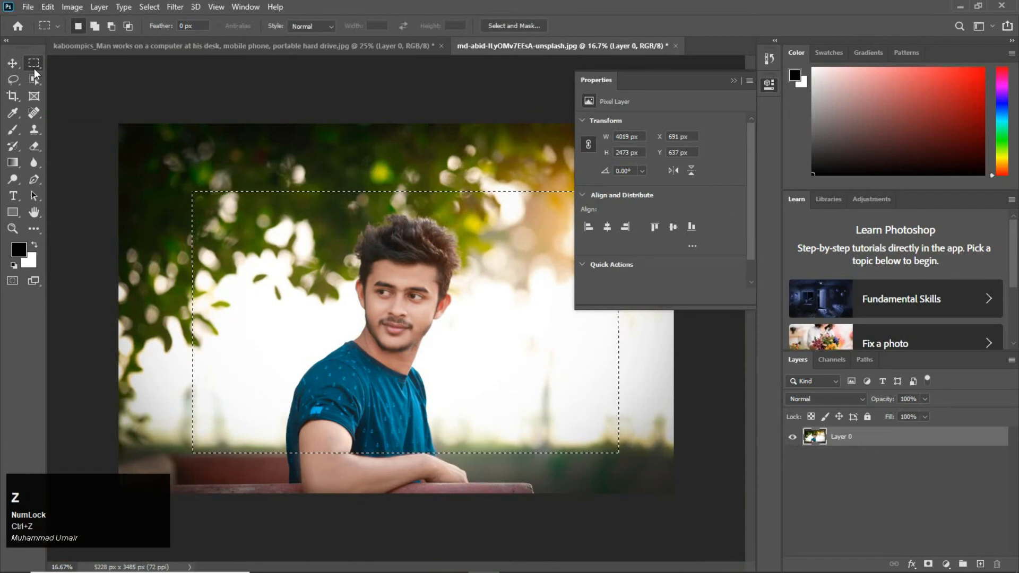
click(118, 129)
- Select an area of about 1721 by 2231 px around the man's head and chest without feathering, and copy it to a new layer
ctrl+click(418, 289)
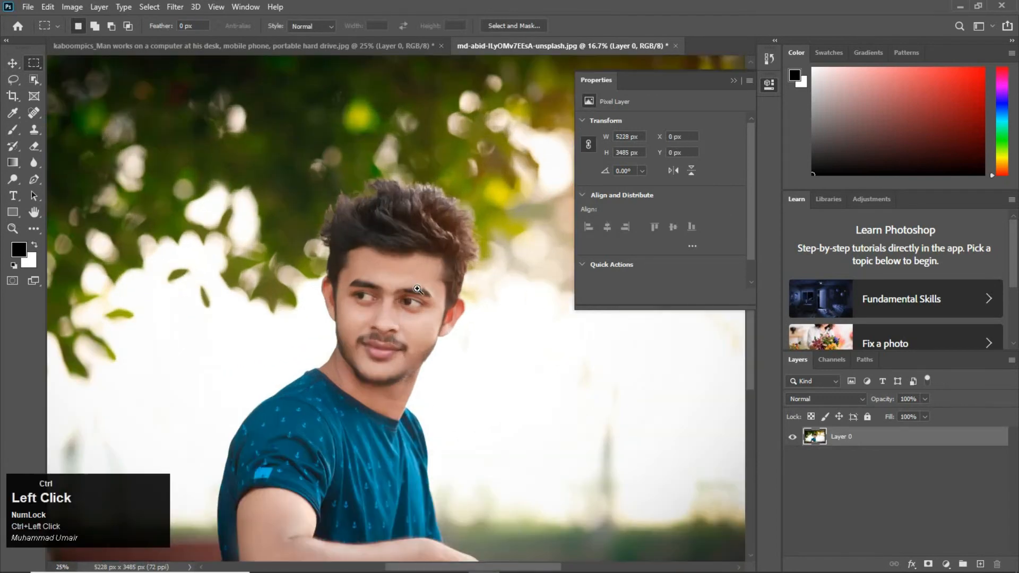
drag(269, 142, 543, 497)
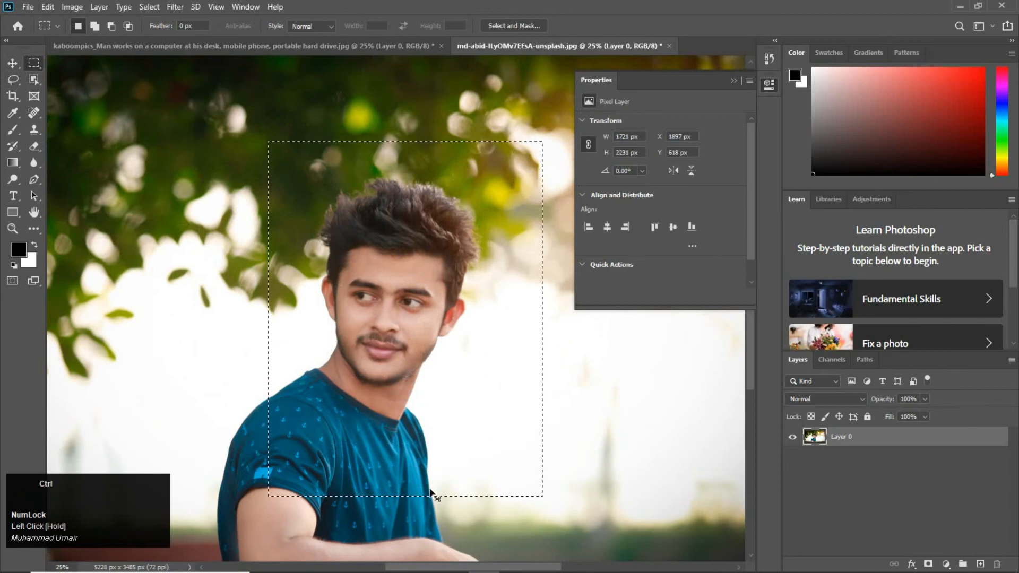
key(ctrl+c)
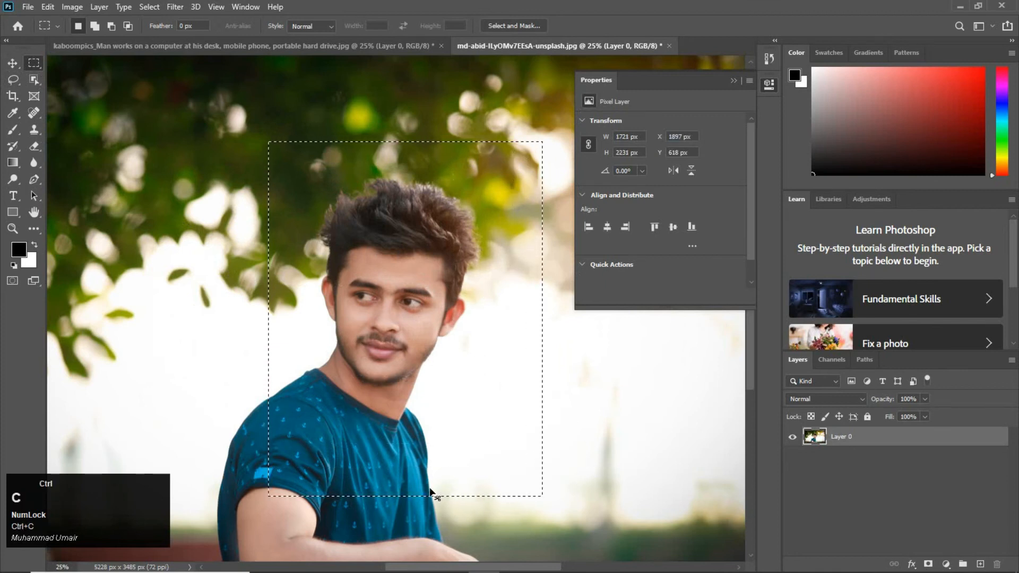
key(ctrl+v)
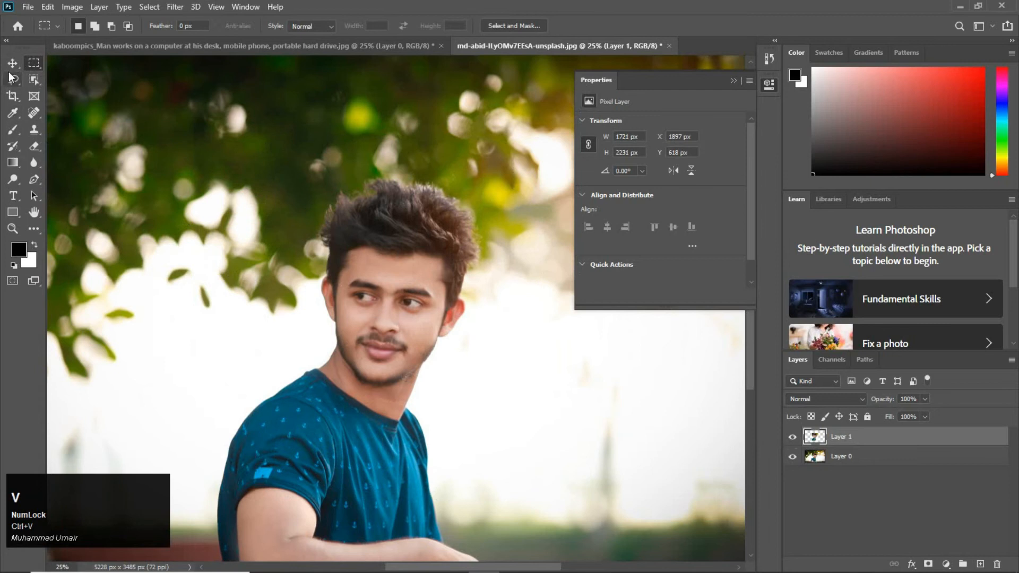
- Hide Layer 0 and examine the pasted cut-out's edges with the transform controls temporarily turned off
click(11, 64)
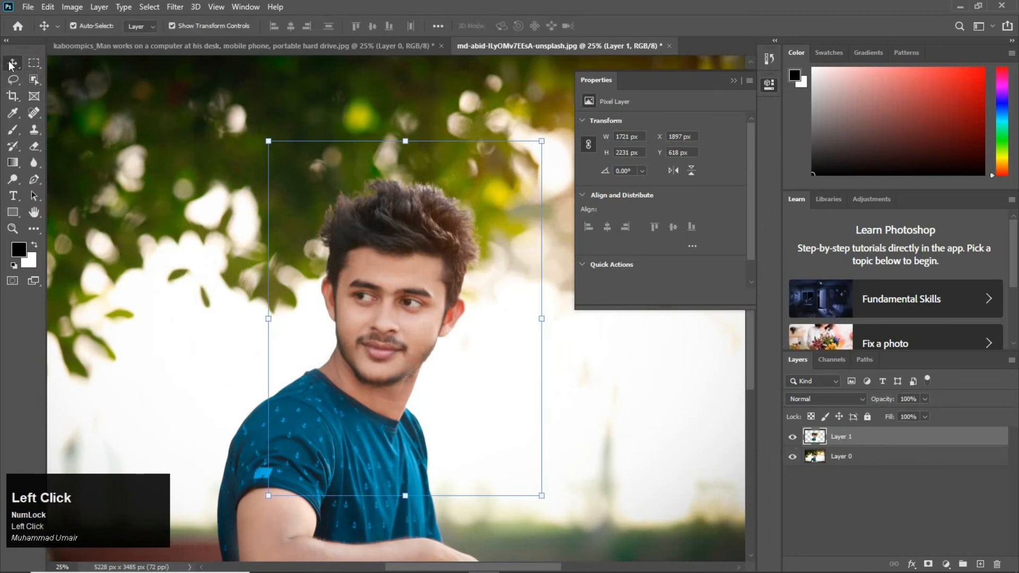
click(793, 458)
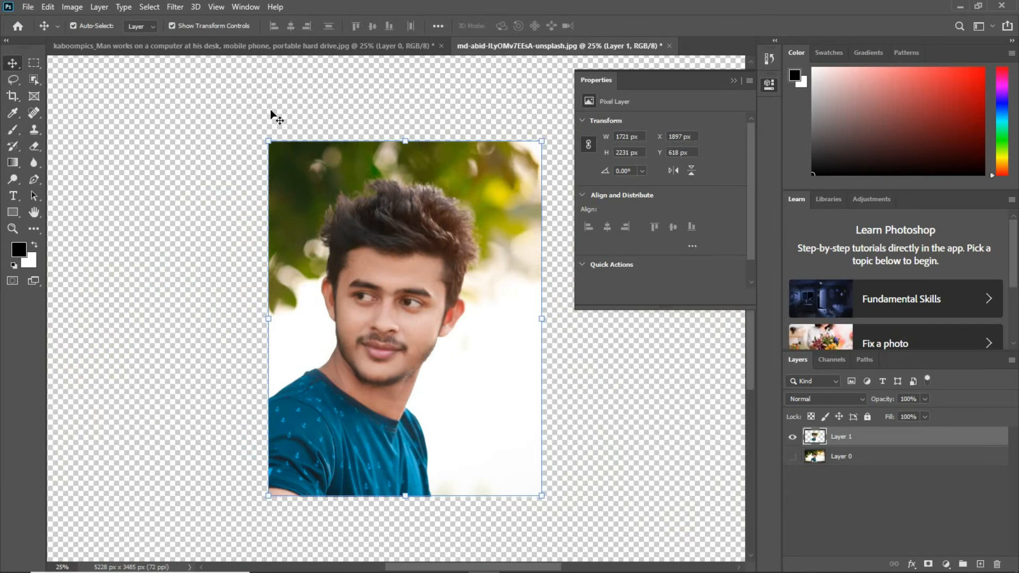
click(190, 26)
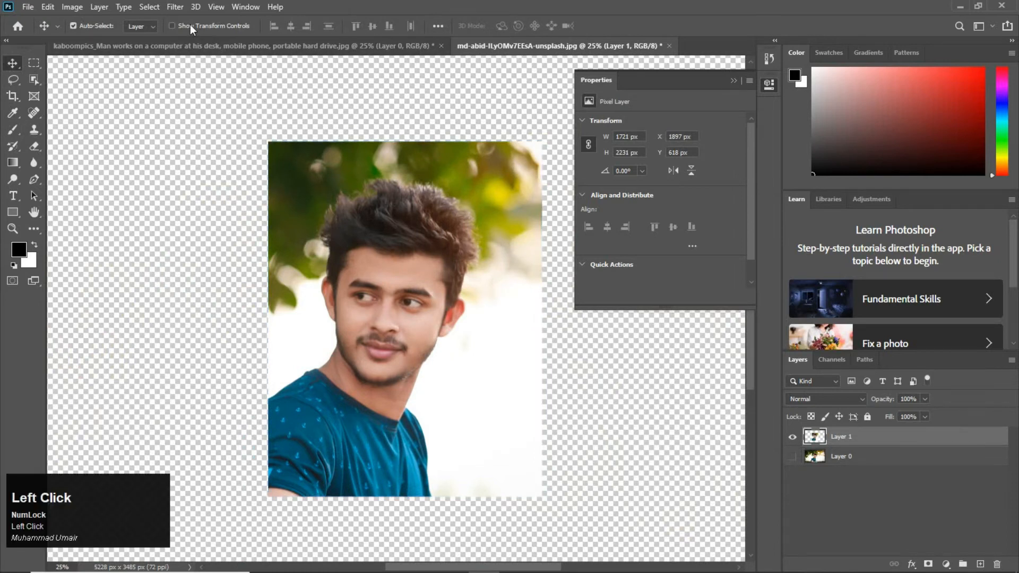
drag(259, 136, 207, 102)
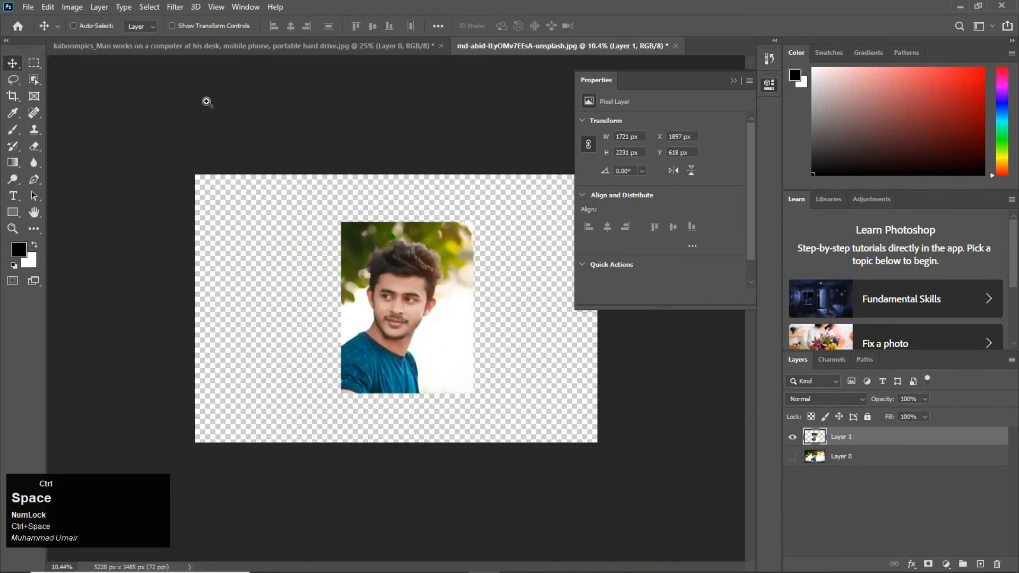
ctrl+click(207, 102)
click(183, 26)
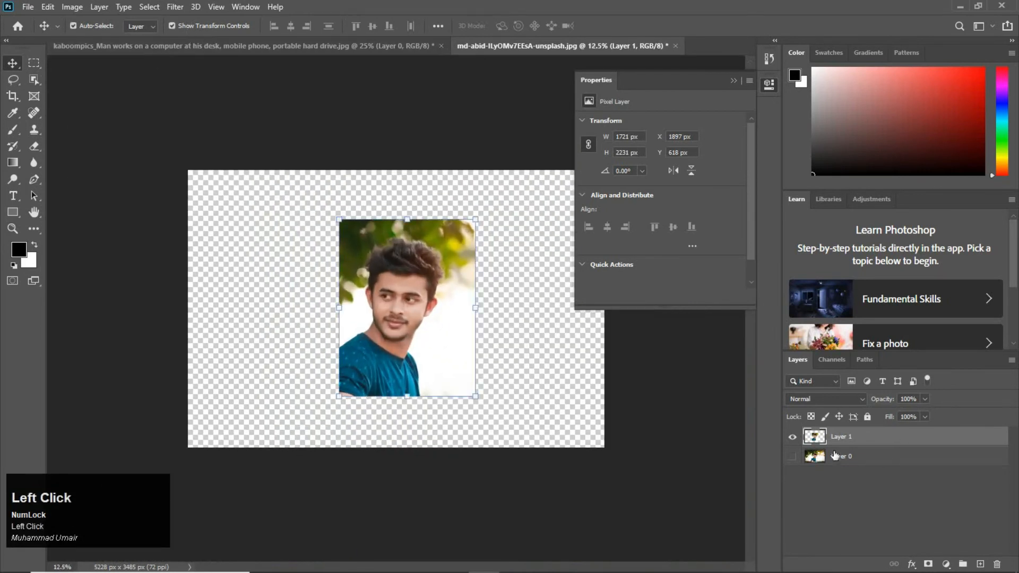
- Delete the pasted cut-out on Layer 1 and show Layer 0 again
key(Delete)
click(792, 436)
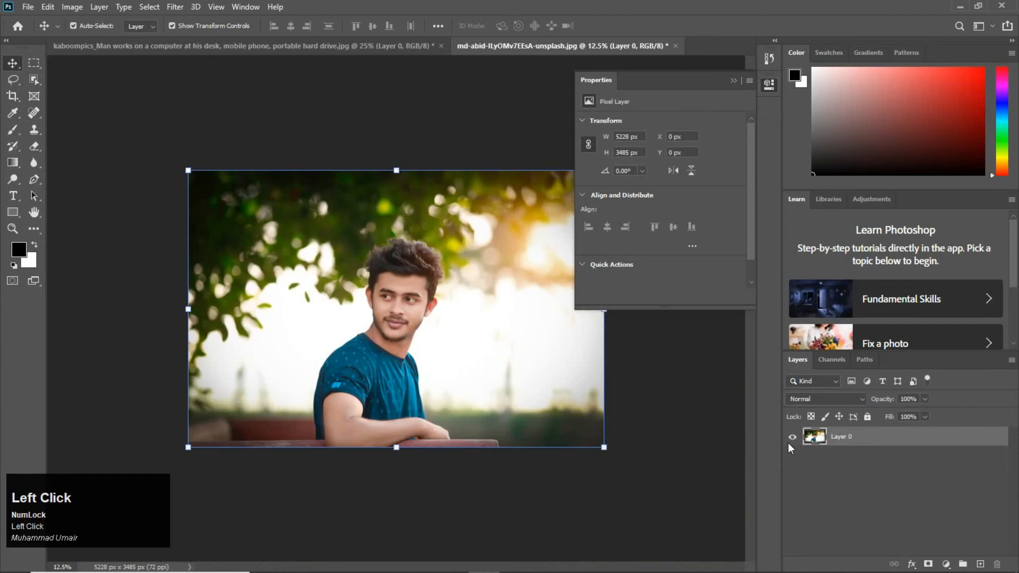
drag(411, 312, 456, 363)
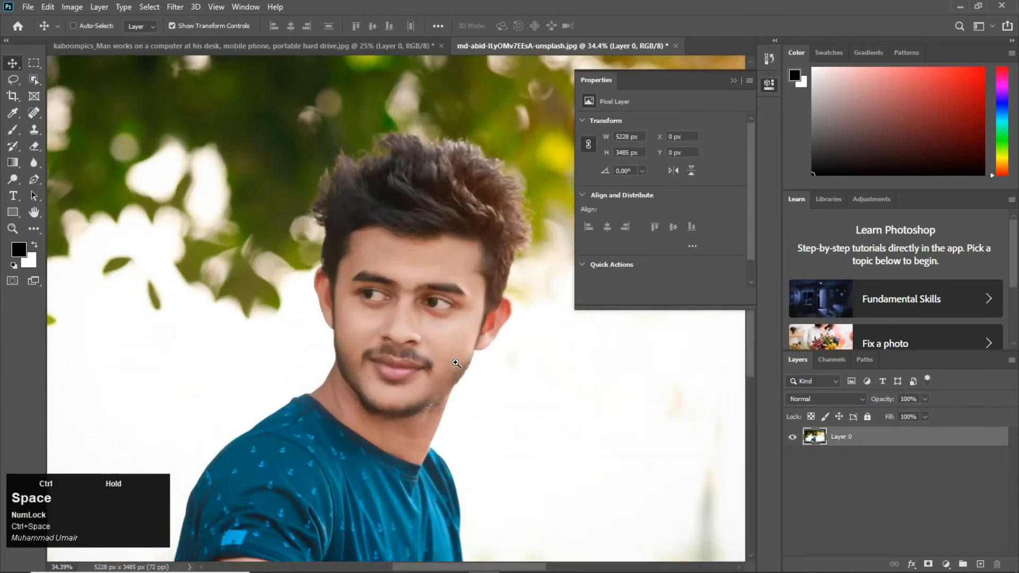
scroll(456, 363, down, 4)
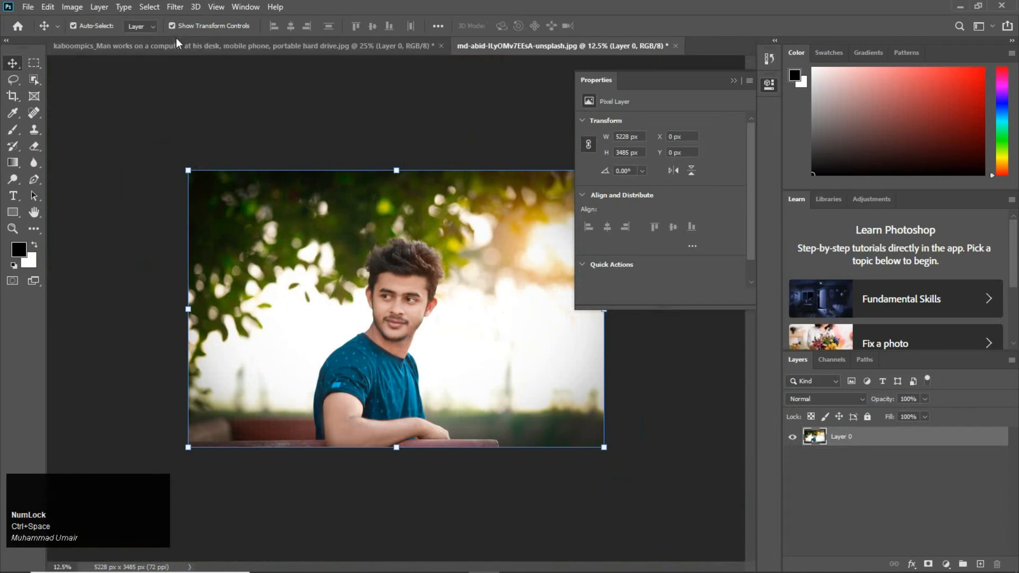
- Set the marquee feather to 30 px and select an area of about 2282 by 2889 px around the man
click(33, 63)
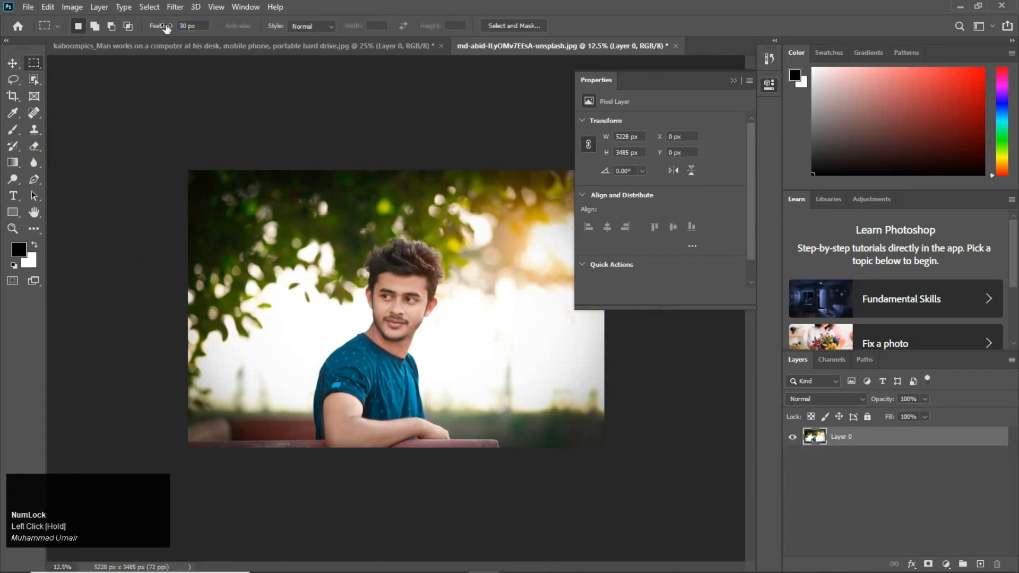
ctrl+click(390, 323)
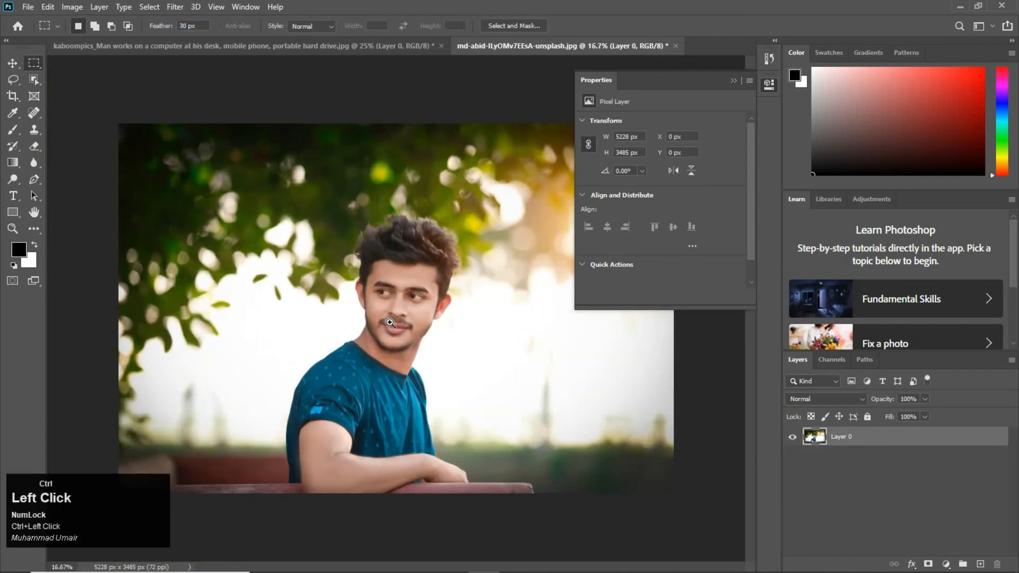
drag(282, 172, 507, 462)
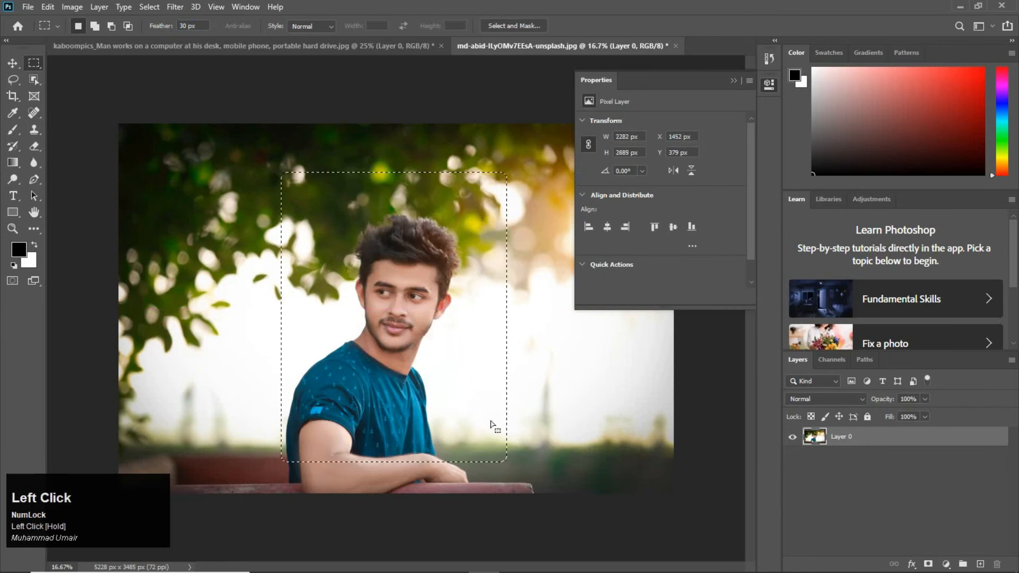
- Copy the feathered selection to a new layer and hide Layer 0 to isolate the cut-out
key(ctrl+c)
key(ctrl+v)
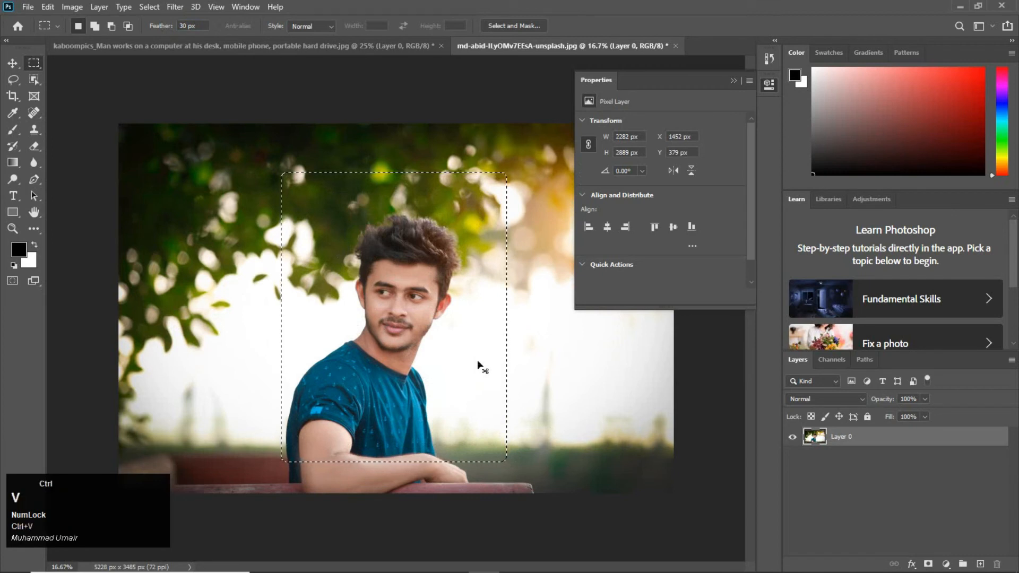
click(12, 63)
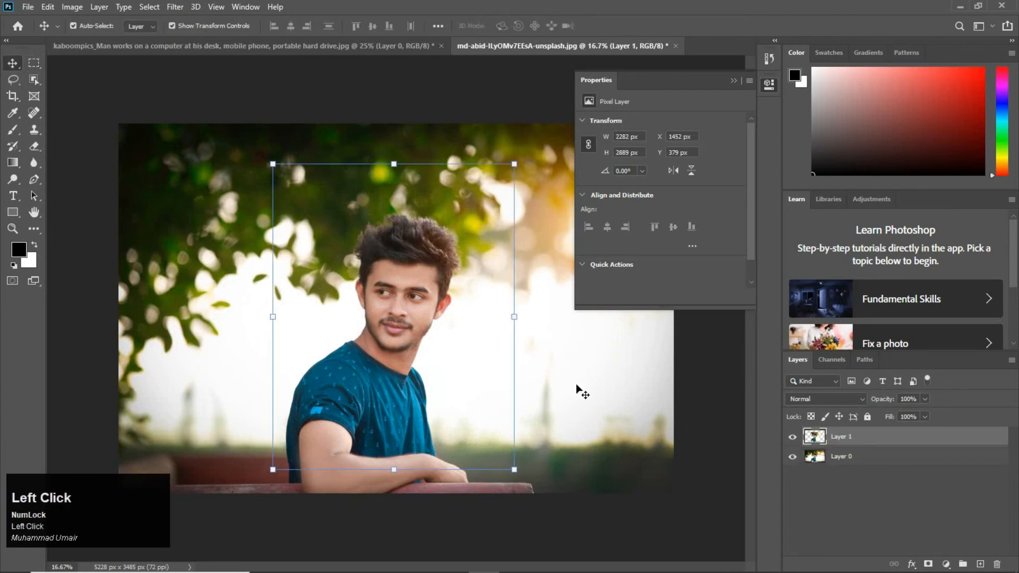
click(793, 458)
- Turn off the transform controls and examine the cut-out's feathered edges up close and as a whole
key(ctrl+space)
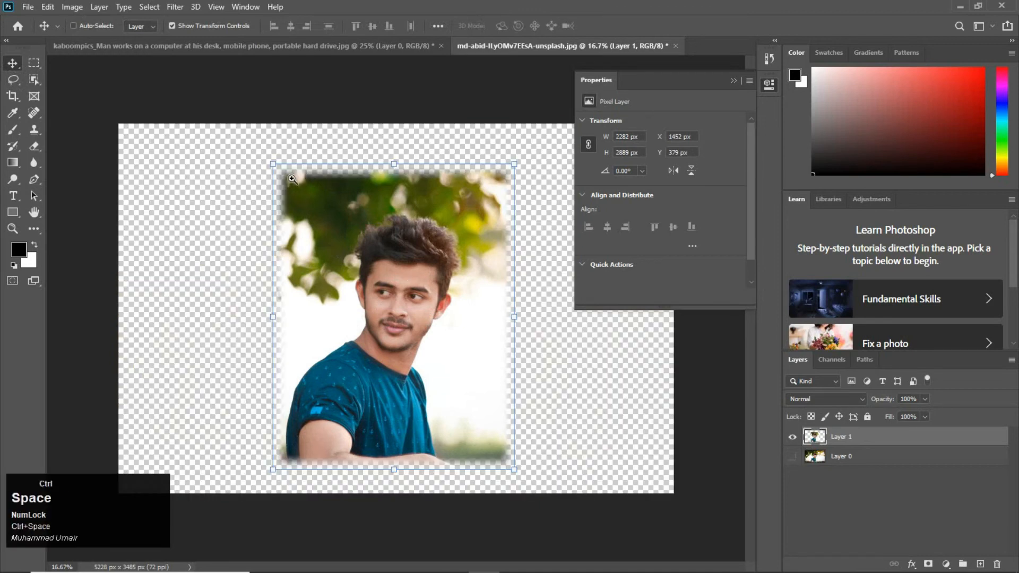
drag(287, 173, 372, 241)
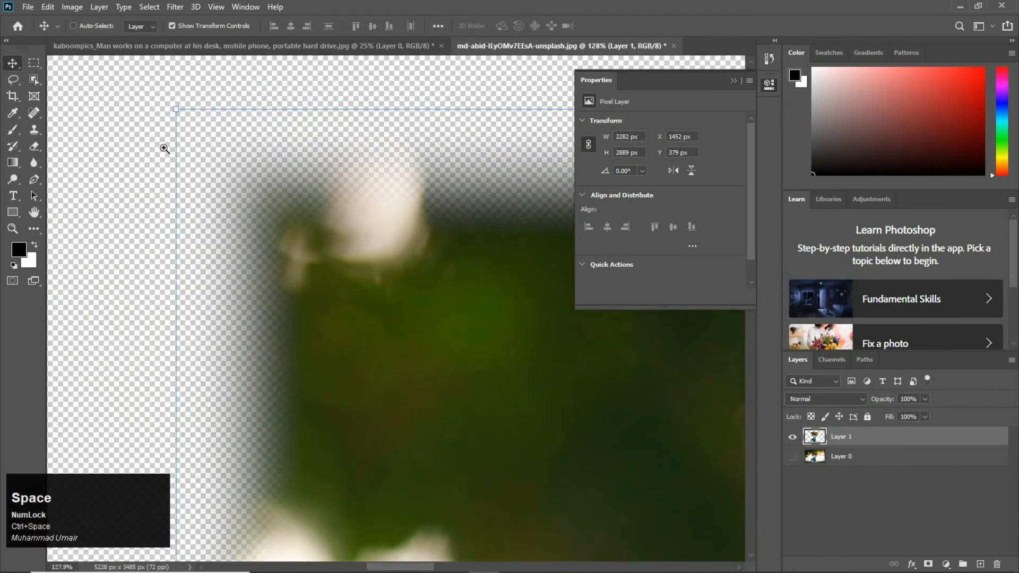
click(181, 27)
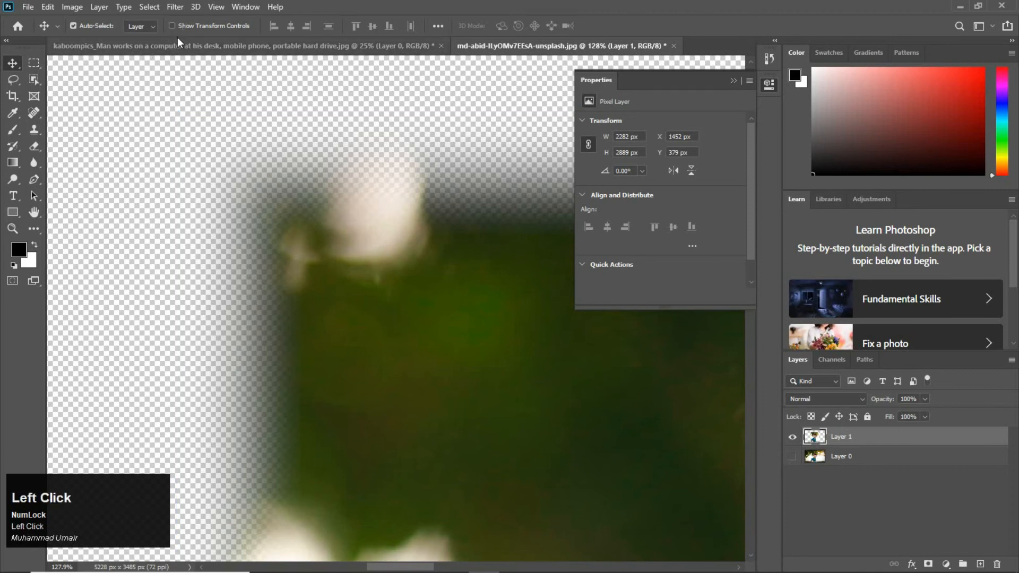
key(ctrl+minus)
key(ctrl+minus)
key(ctrl+minus)
key(ctrl+minus)
key(ctrl+minus)
key(ctrl+minus)
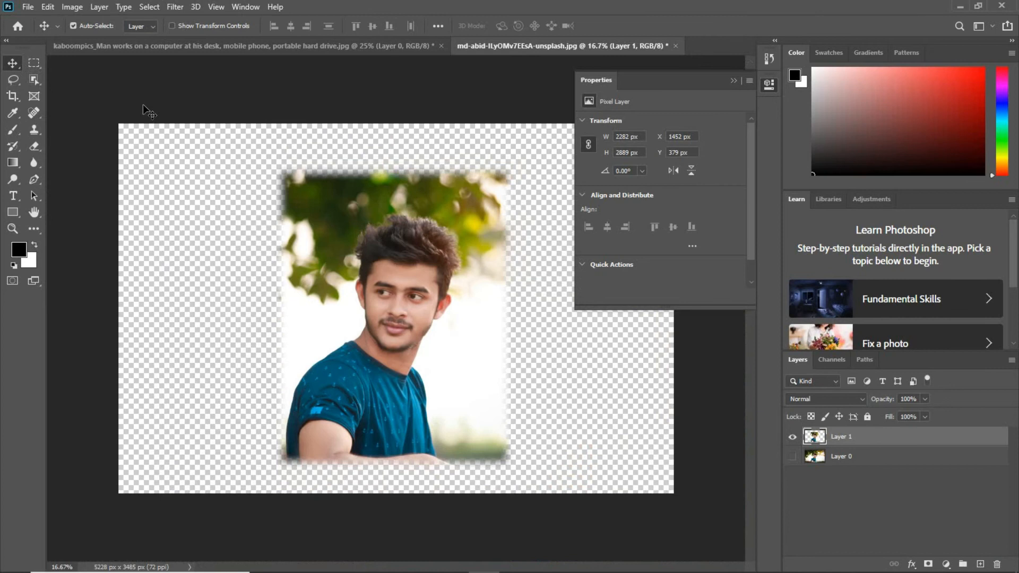
- Show Layer 0 again, scale the Layer 1 cut-out to about 1375 by 1741 px and place it in the photo's upper-left corner
key(ctrl)
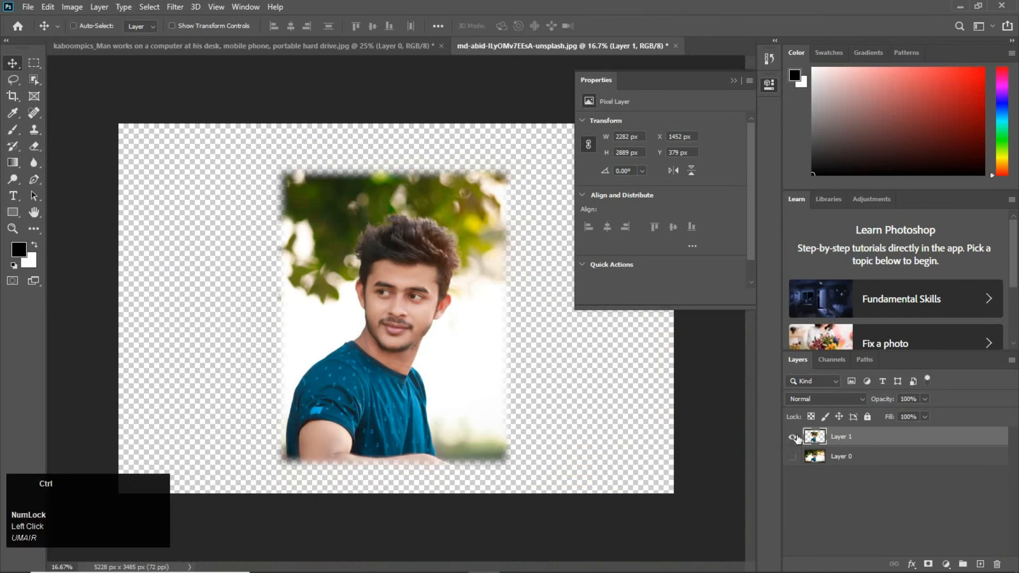
click(793, 457)
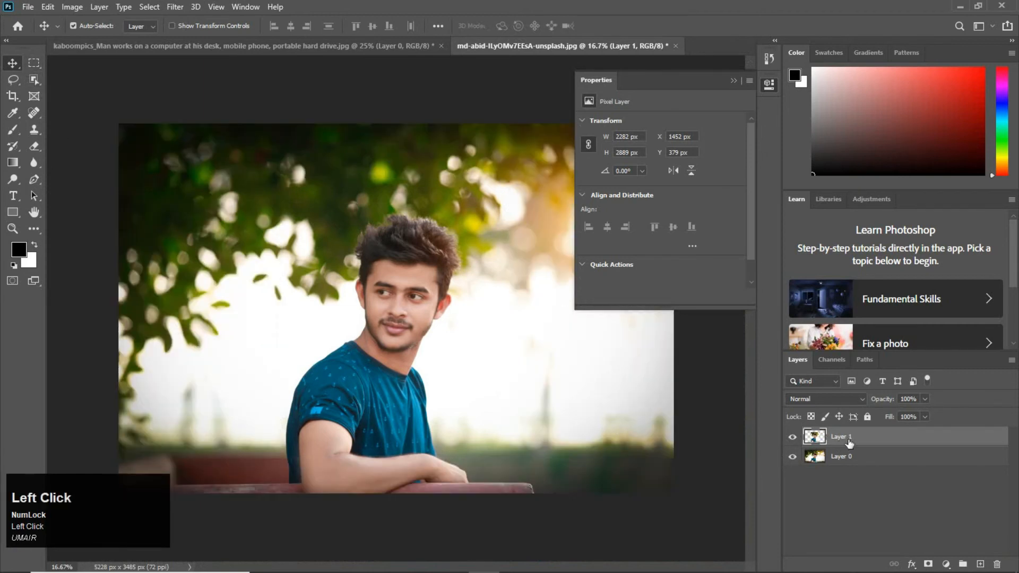
click(171, 26)
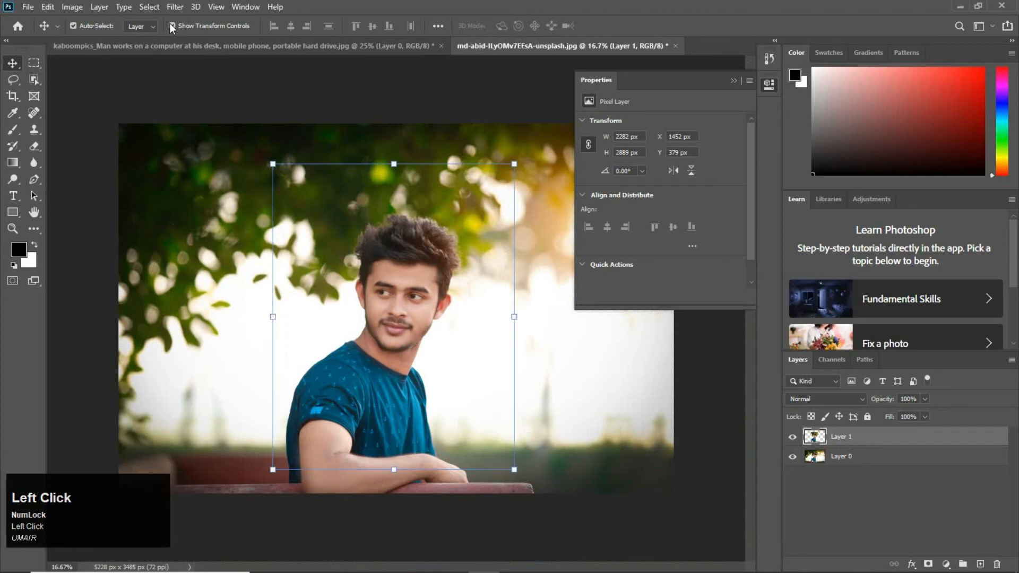
drag(512, 471, 417, 345)
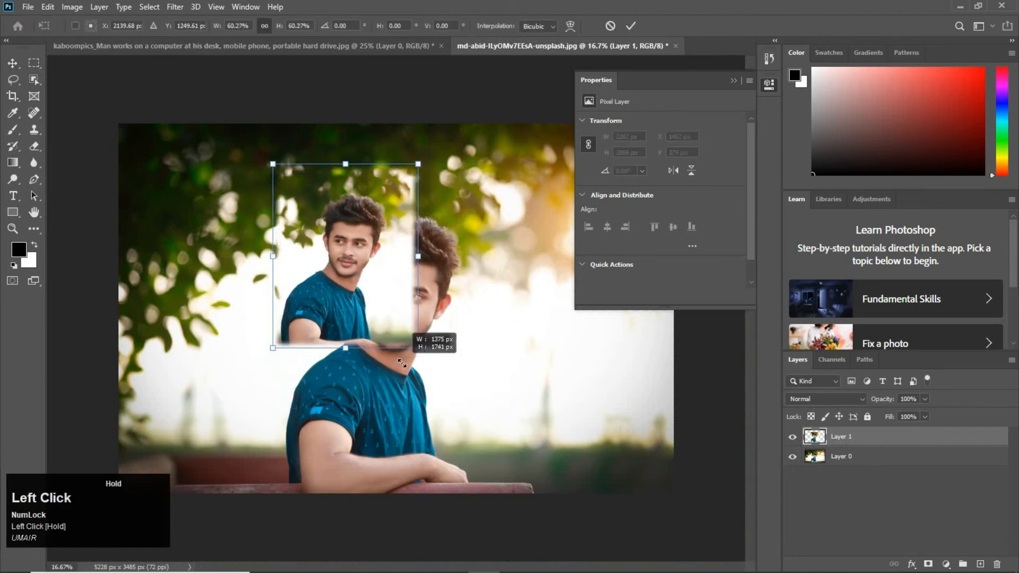
drag(325, 269, 210, 242)
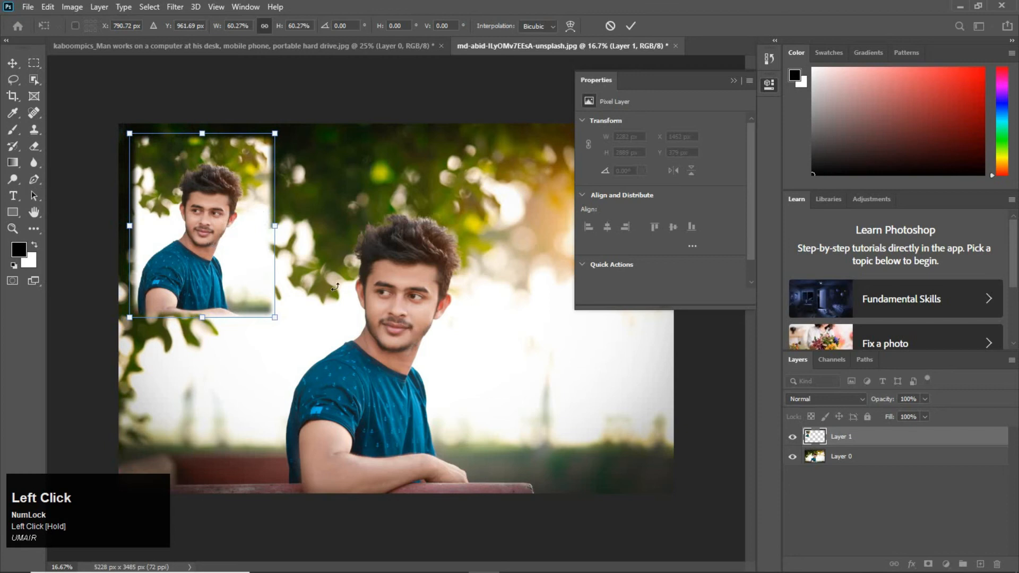
click(632, 26)
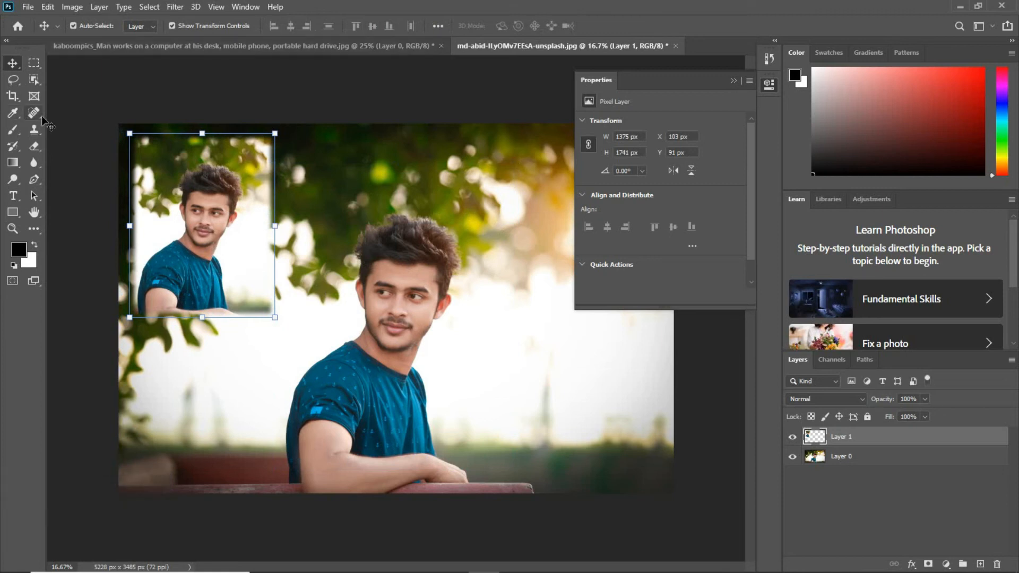
- Switch to the Elliptical Marquee tool and select a circle about 2317 px across over the man's head and the background beside it
right_click(37, 64)
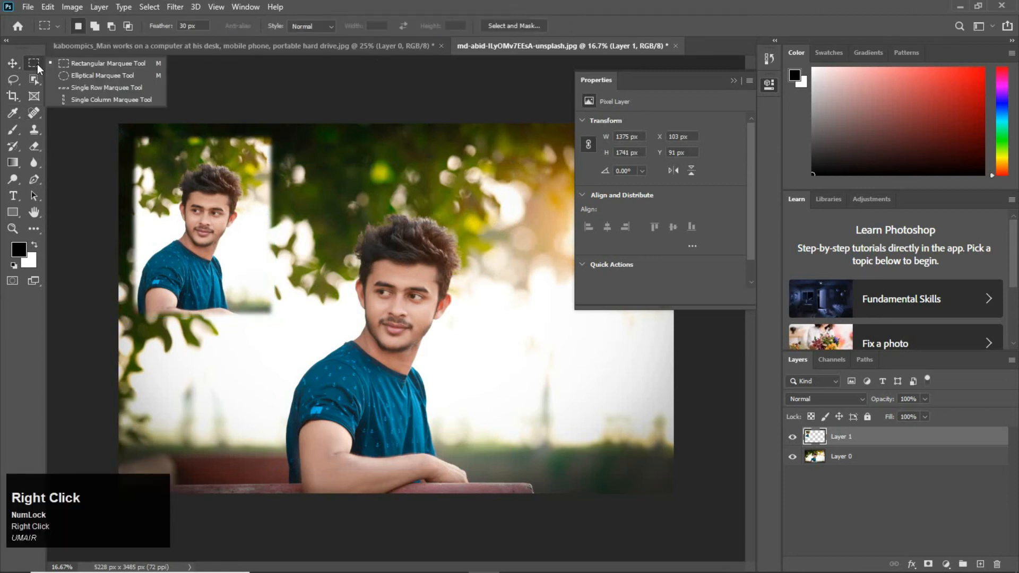
click(81, 75)
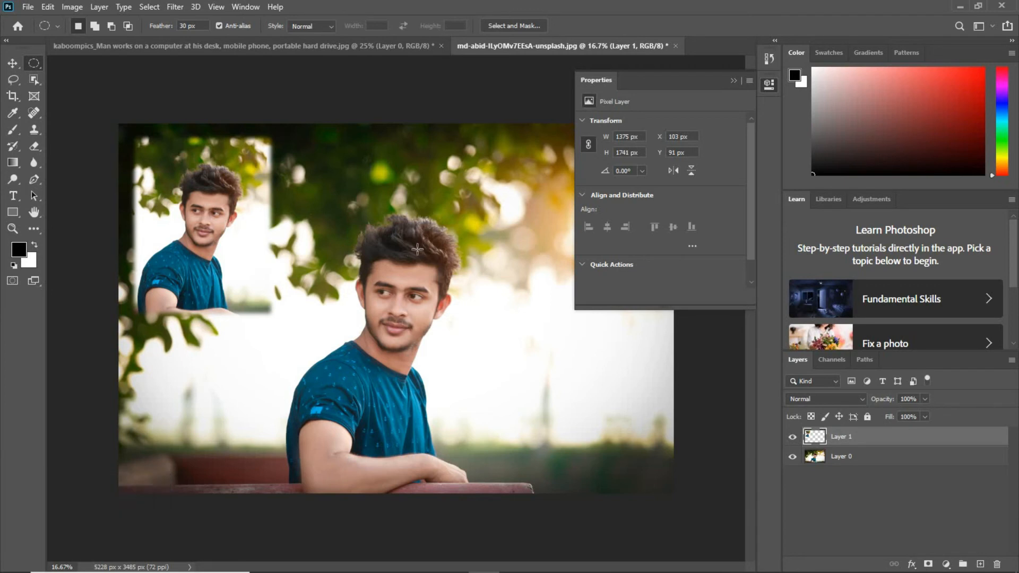
drag(340, 160, 659, 391)
- Try to move the circled area with the Move tool while Layer 1 is active and dismiss the message
click(12, 62)
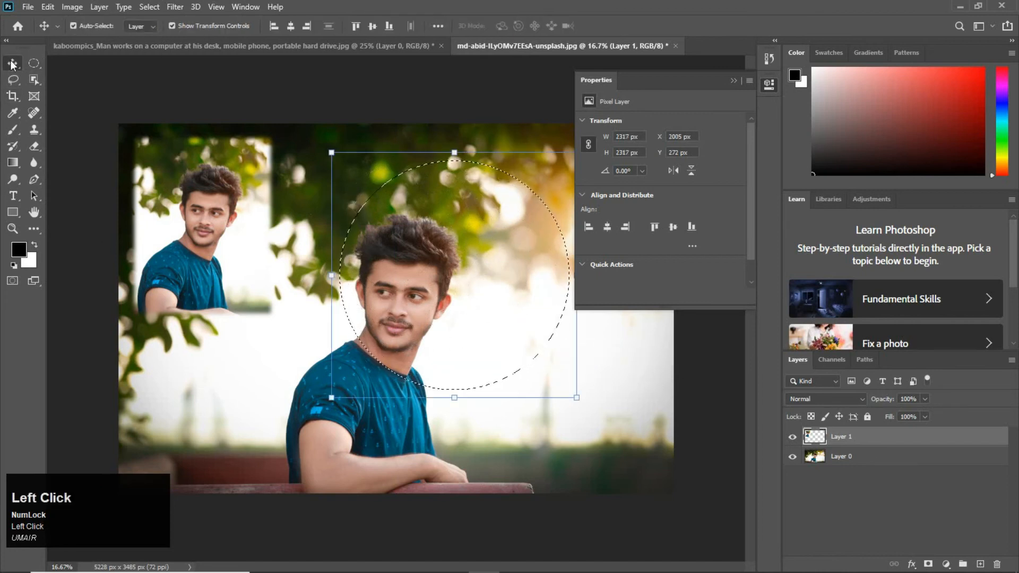
click(432, 253)
click(484, 220)
click(441, 270)
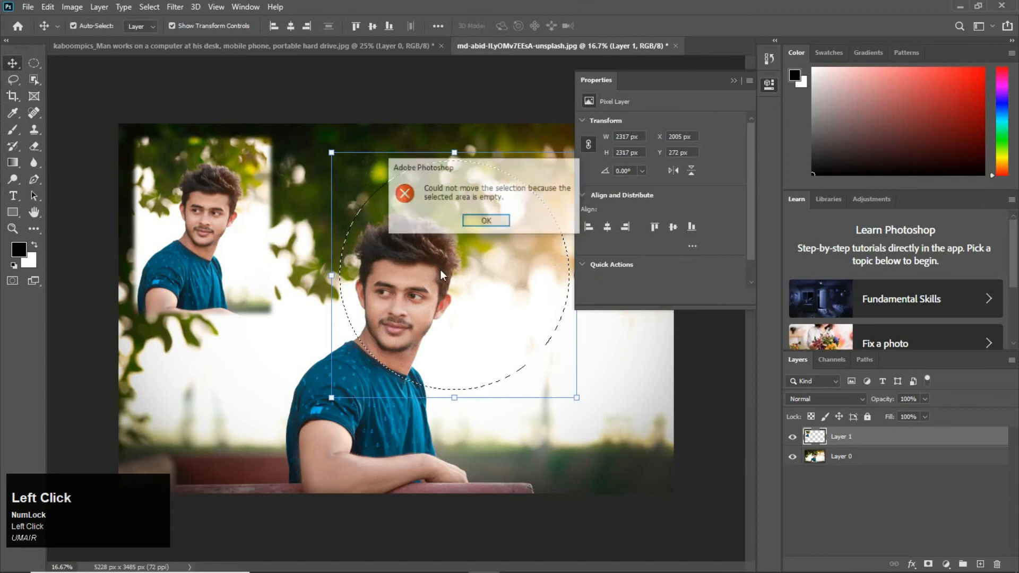
click(486, 220)
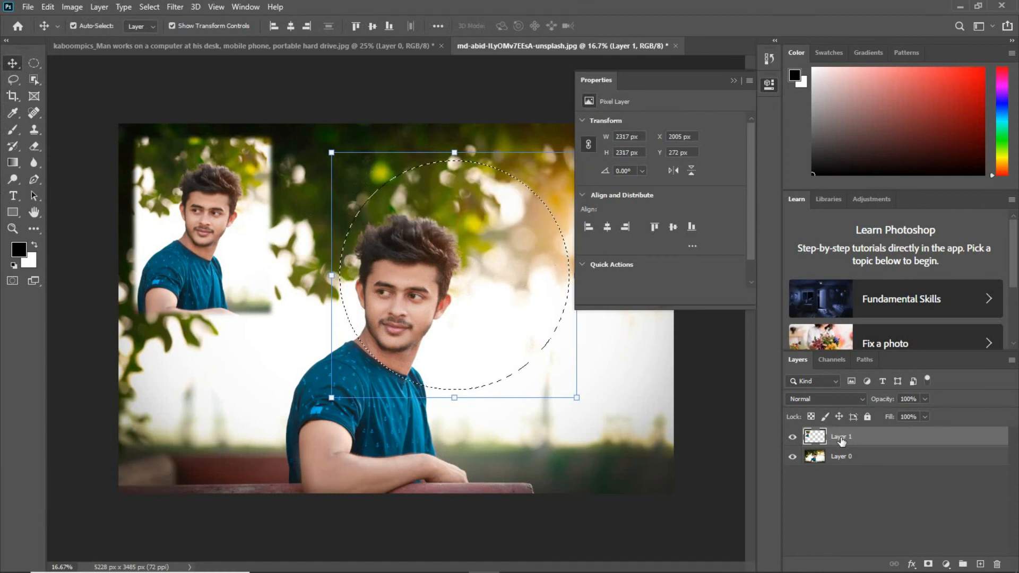
- Move the circled area of Layer 0 diagonally down over the man's body, undo the move and clear the selection
click(842, 457)
drag(427, 260, 349, 324)
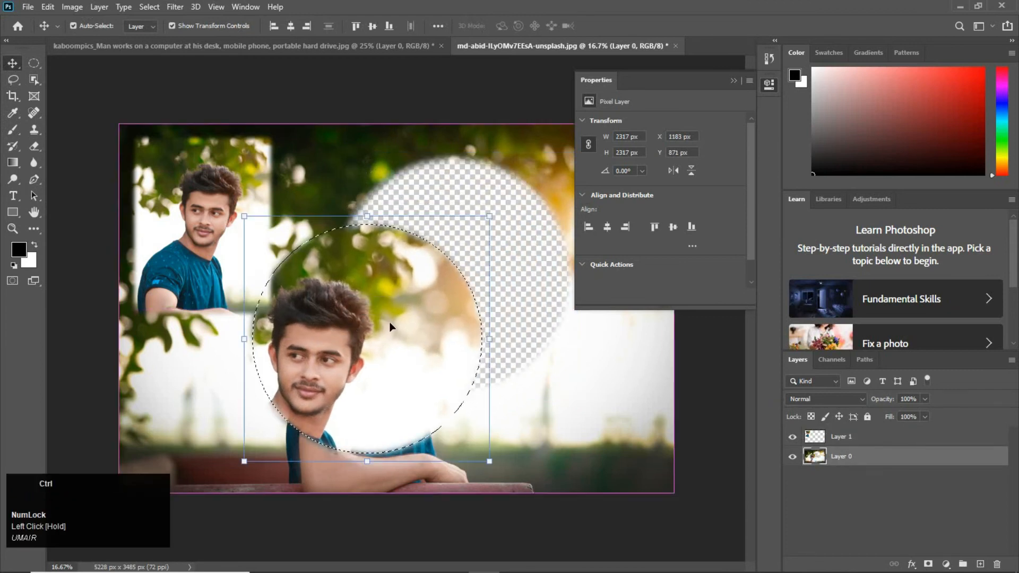
key(ctrl+z)
click(627, 381)
- Select a circle about 1938 px across centred on the man's head and copy it to a new layer
click(34, 63)
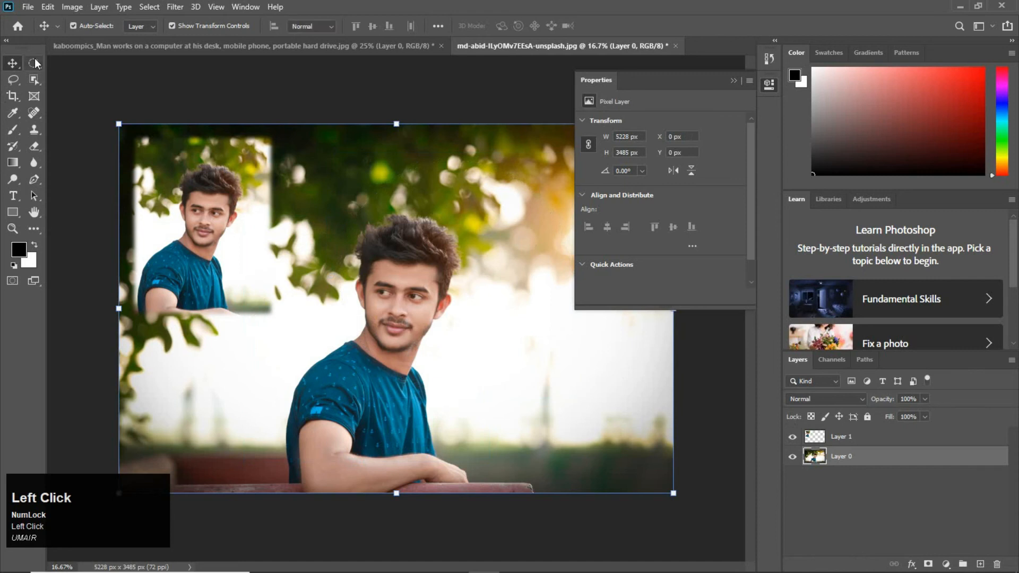
mouse_move(322, 205)
mouse_down()
mouse_move(425, 298)
mouse_move(515, 416)
mouse_move(485, 427)
mouse_move(506, 392)
mouse_up()
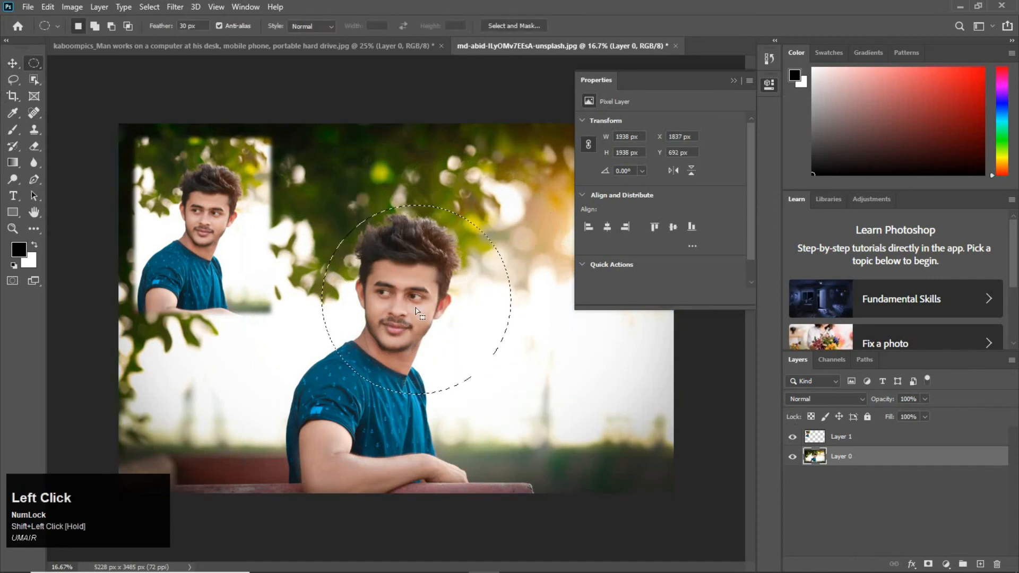
mouse_move(415, 308)
mouse_down()
mouse_move(385, 307)
mouse_move(395, 306)
mouse_up()
key(ctrl+c)
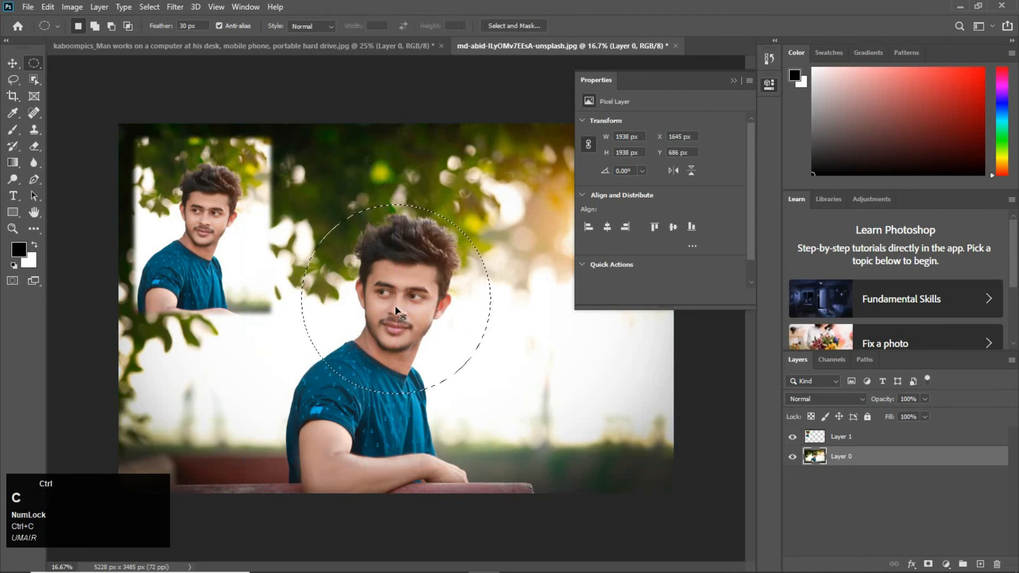
key(ctrl+v)
- Collapse the image properties display and move the circular cut-out to the photo's upper-right corner
click(12, 63)
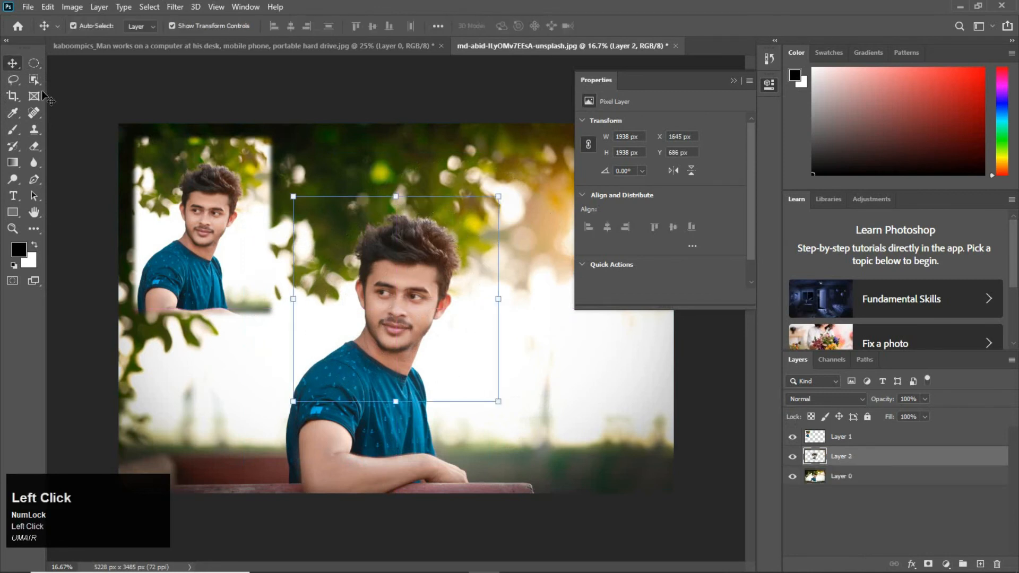
drag(403, 265, 726, 85)
click(732, 80)
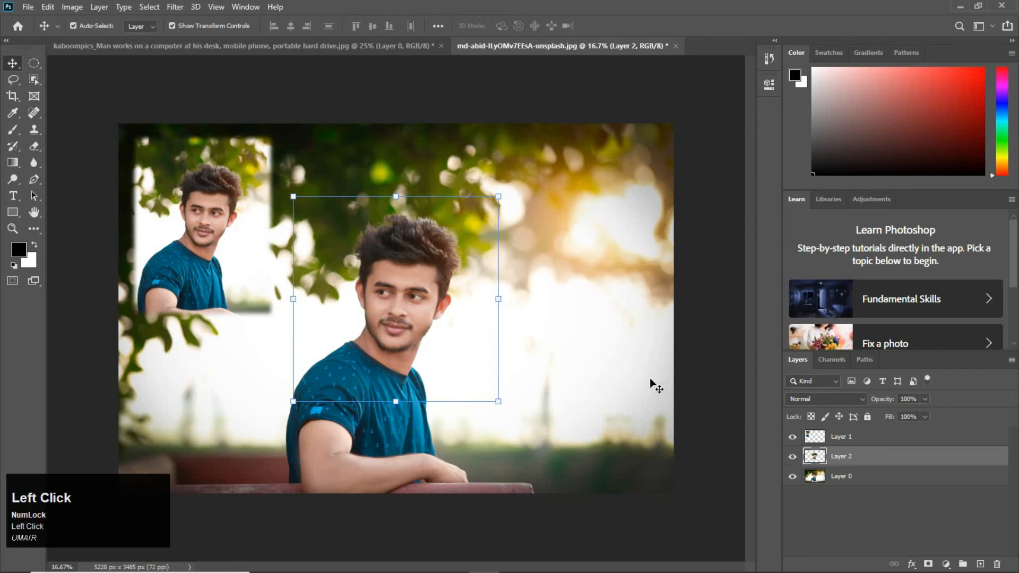
drag(402, 306, 583, 247)
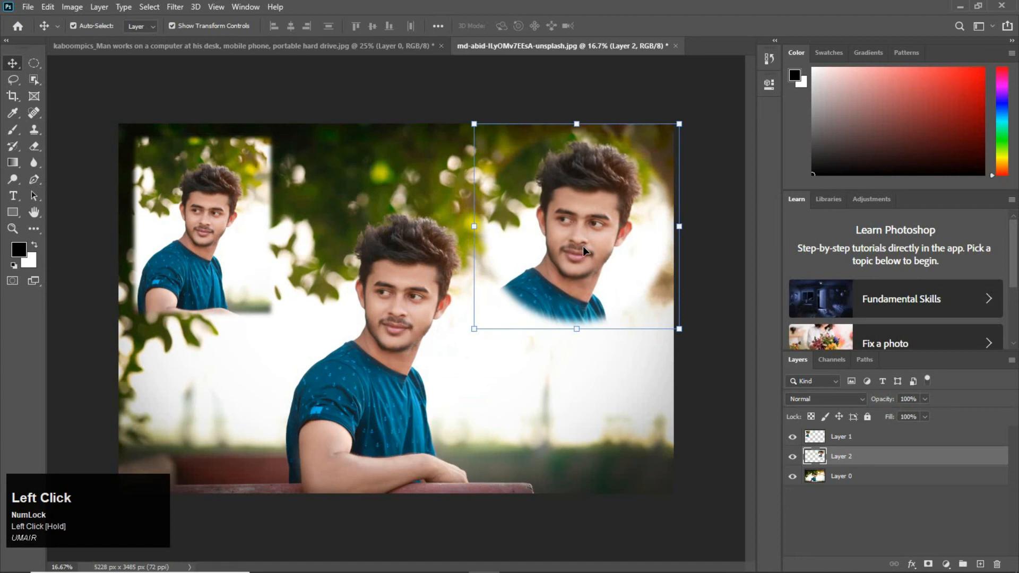
- Select a tall oval around the man and feather it by 90 pixels with the effect applied at canvas bounds
click(33, 64)
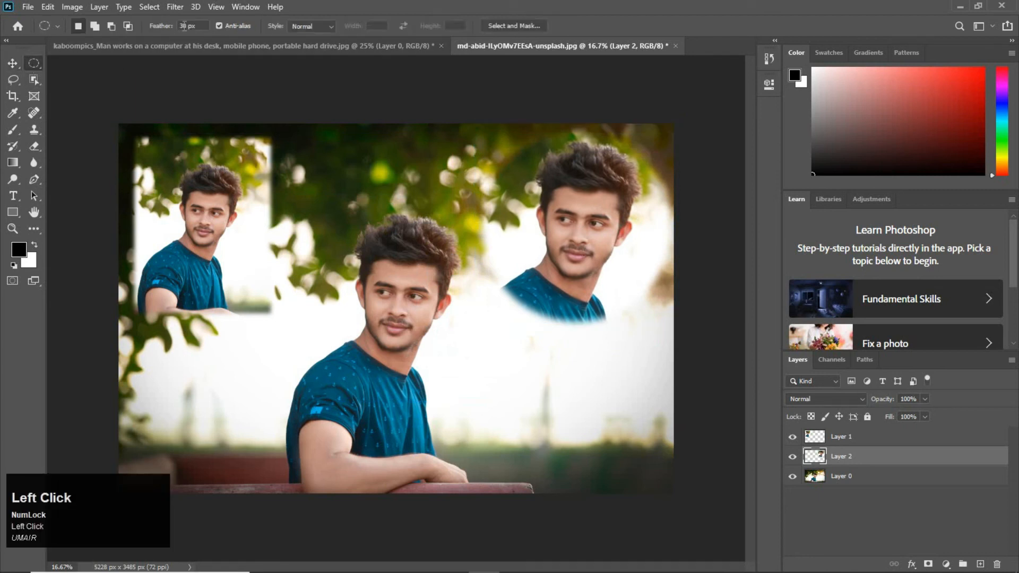
drag(295, 149, 491, 447)
right_click(393, 279)
click(418, 305)
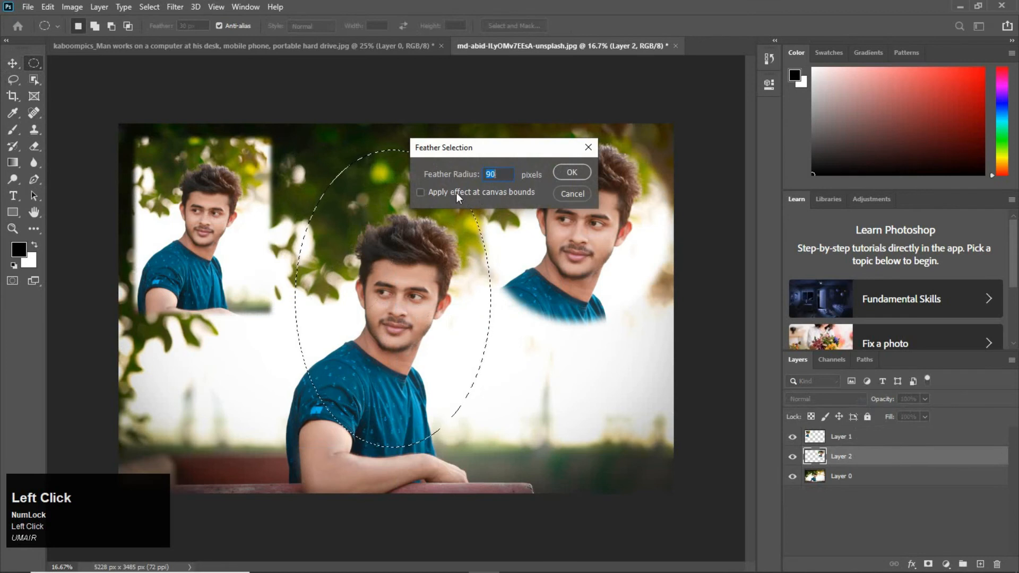
click(456, 193)
click(571, 171)
- Copy the feathered oval from Layer 2 to a new layer and hide all other layers to examine it
key(ctrl+c)
key(ctrl+v)
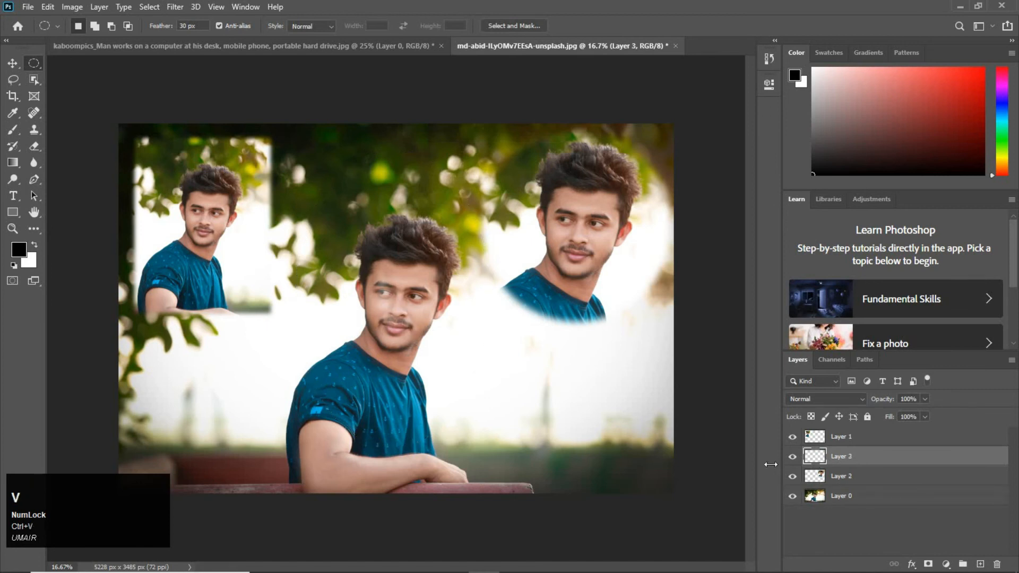
click(793, 477)
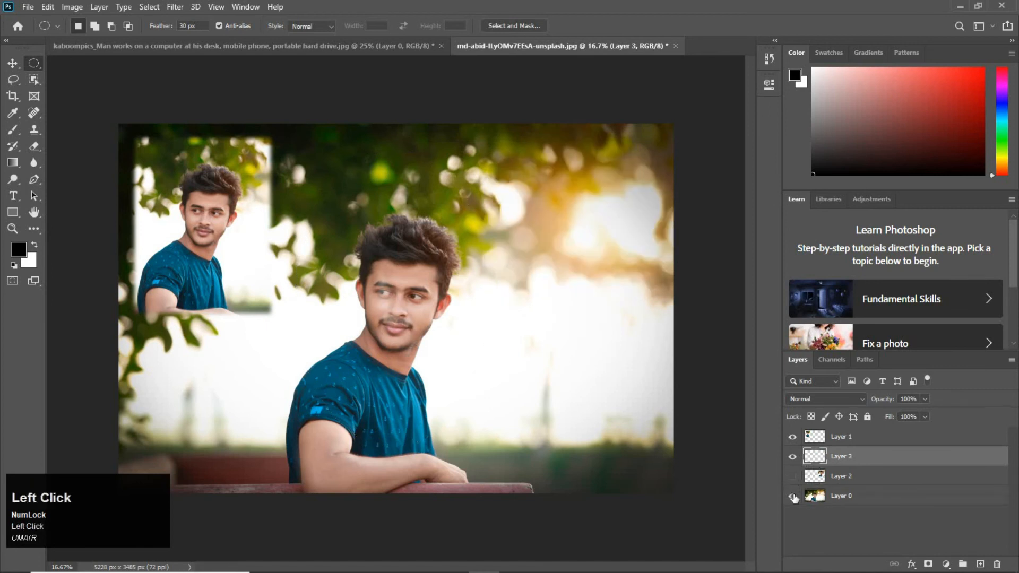
click(793, 496)
click(793, 442)
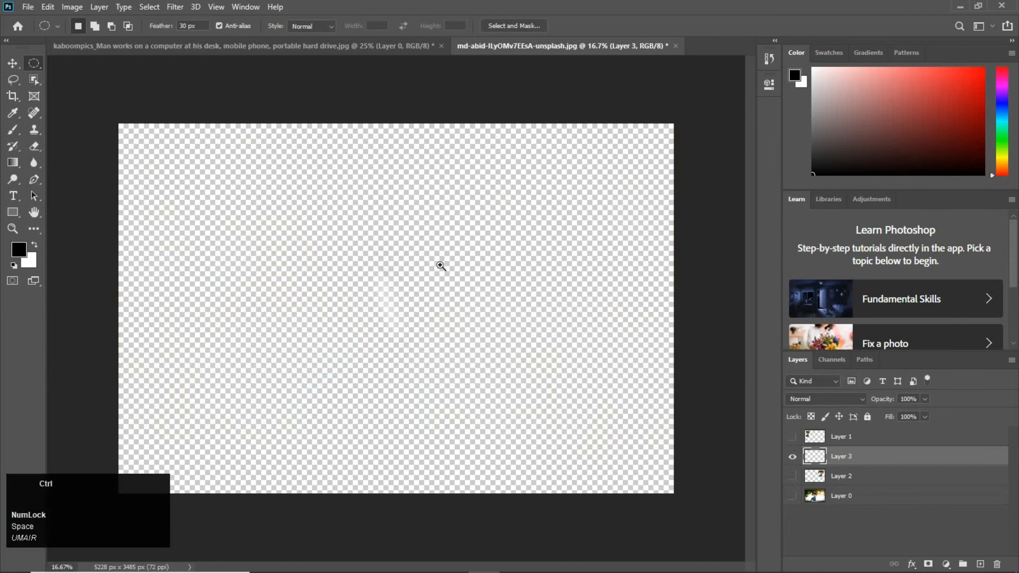
ctrl+click(425, 293)
drag(425, 293, 400, 280)
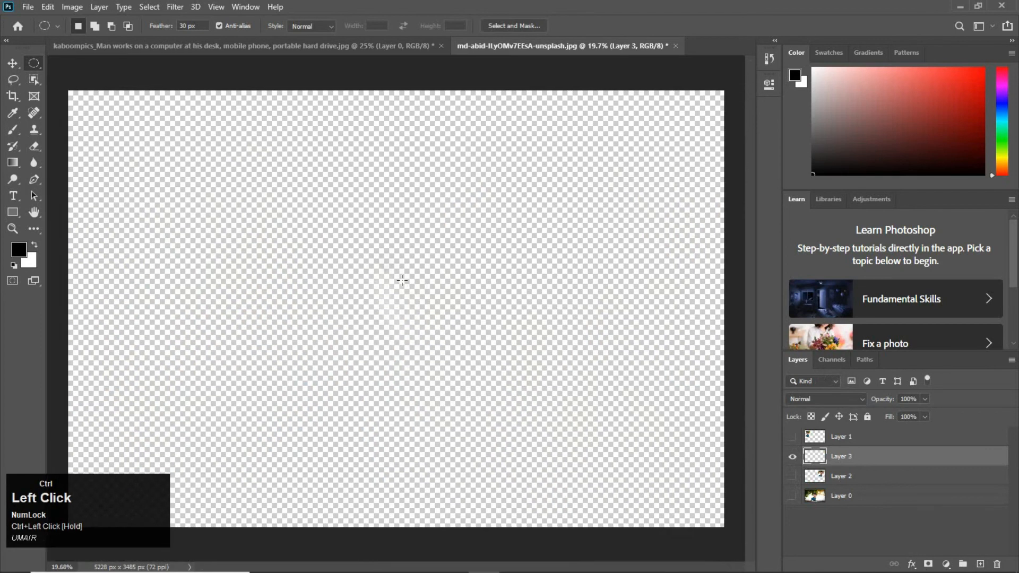
key(ctrl+minus)
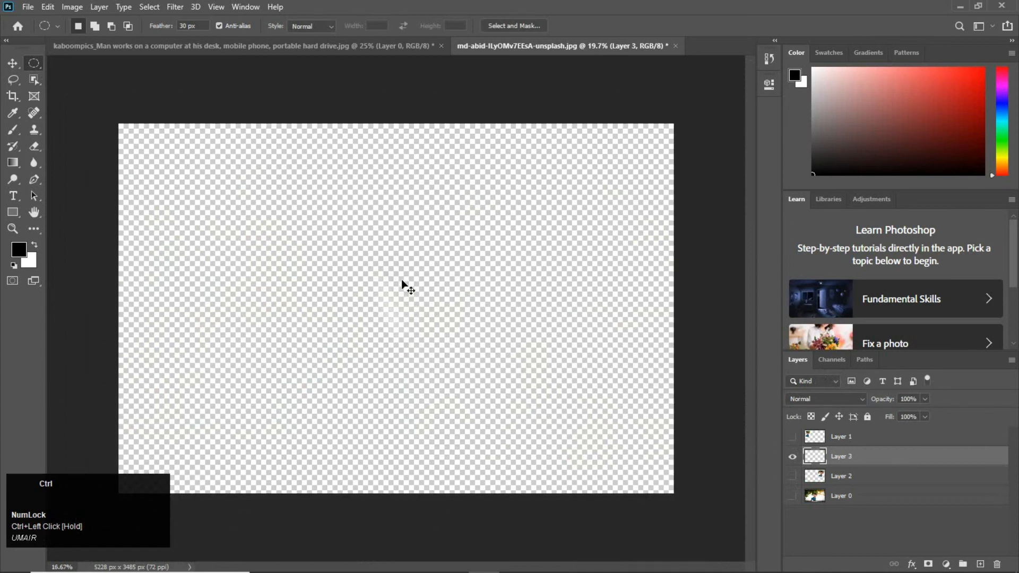
- Show Layer 2, Layer 0 and Layer 1 again and delete Layer 3
click(792, 477)
click(792, 496)
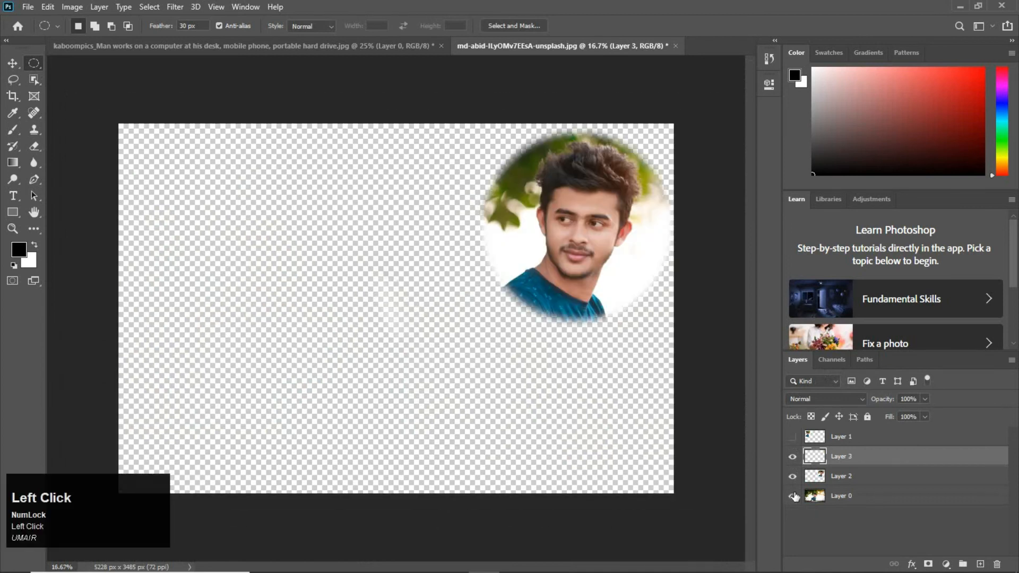
click(793, 436)
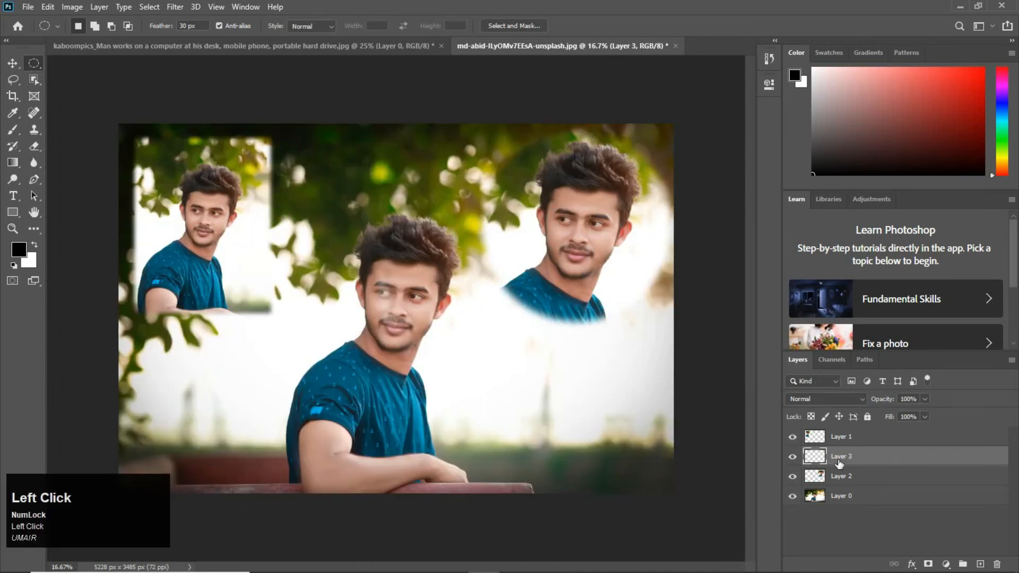
key(Delete)
- On Layer 0, select a tall oval around the man and feather the selection by 30 pixels
click(837, 478)
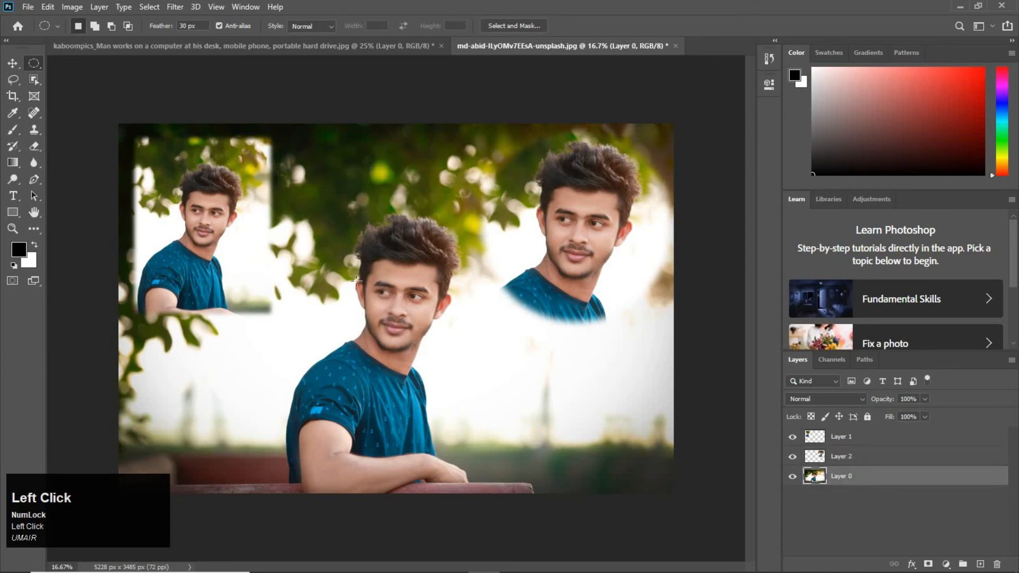
drag(310, 183, 500, 453)
right_click(379, 271)
click(413, 300)
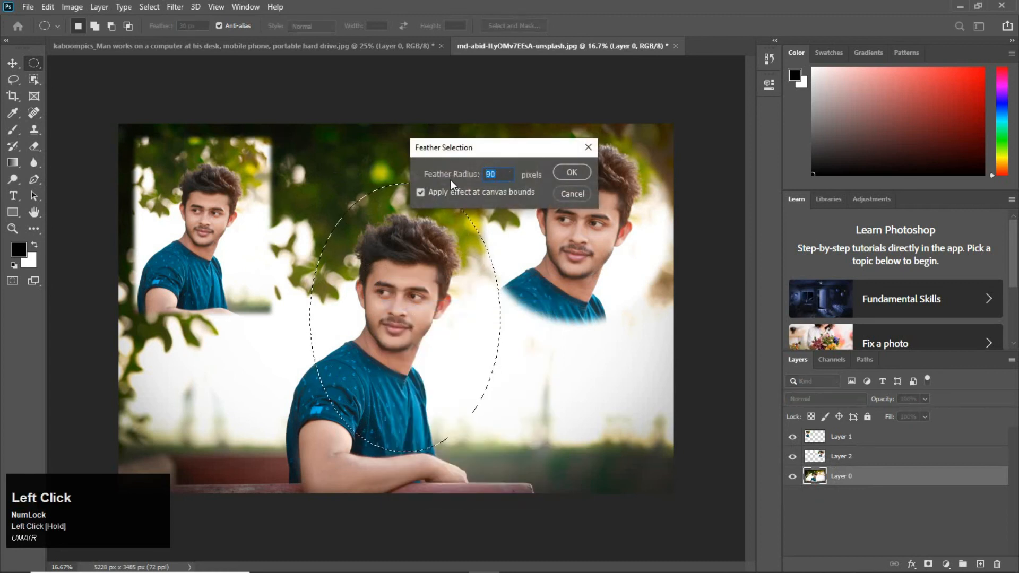
text(30)
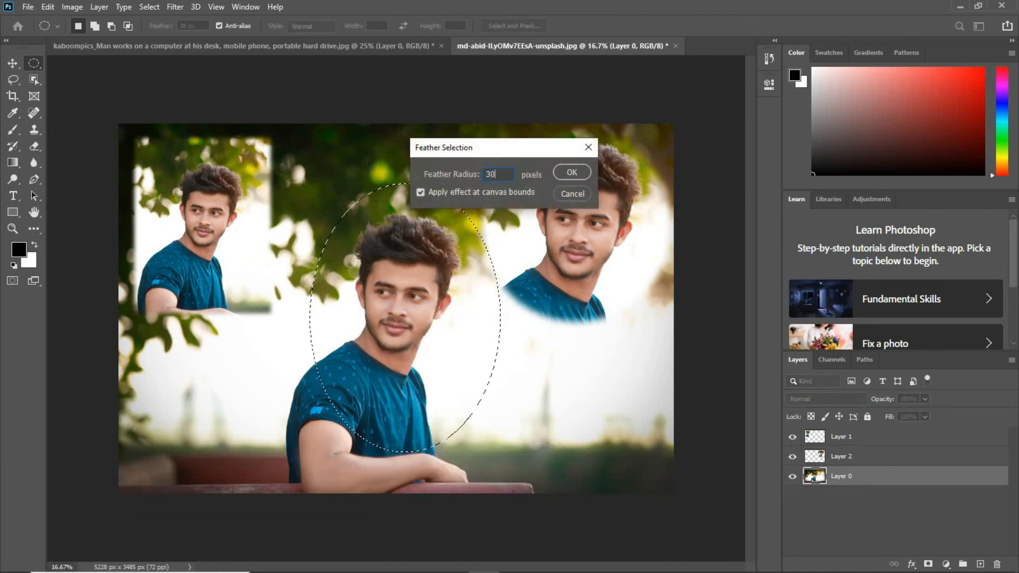
key(Return)
- Copy the feathered oval to a new layer and hide Layers 2, 1 and 0 to examine the isolated cut-out
key(ctrl+v)
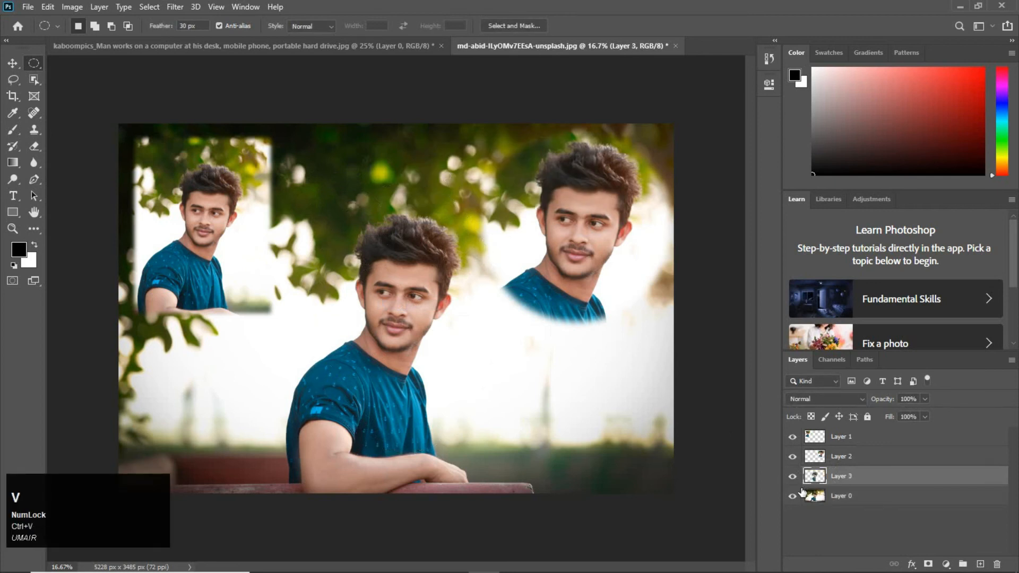
click(792, 457)
click(792, 438)
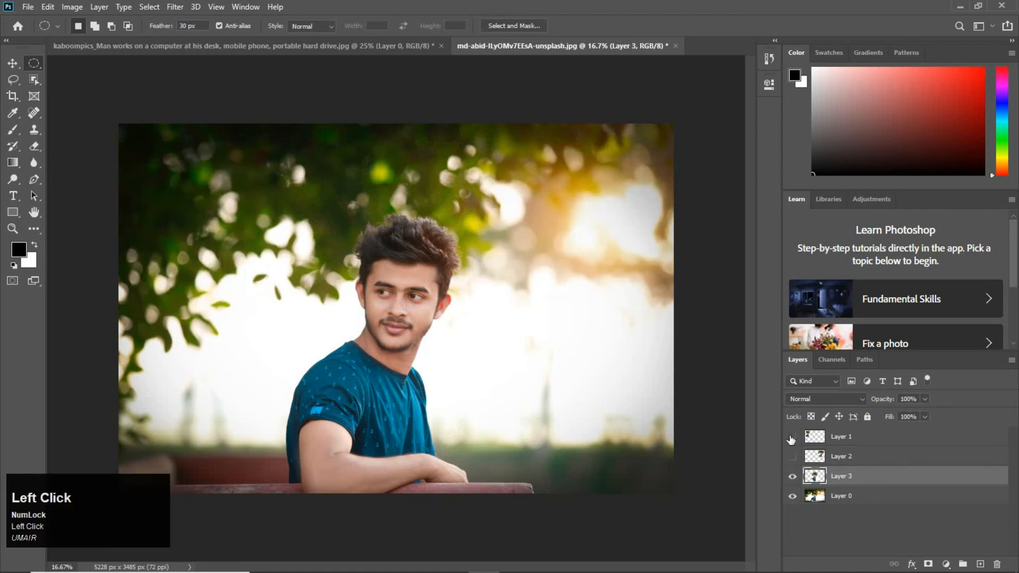
click(793, 496)
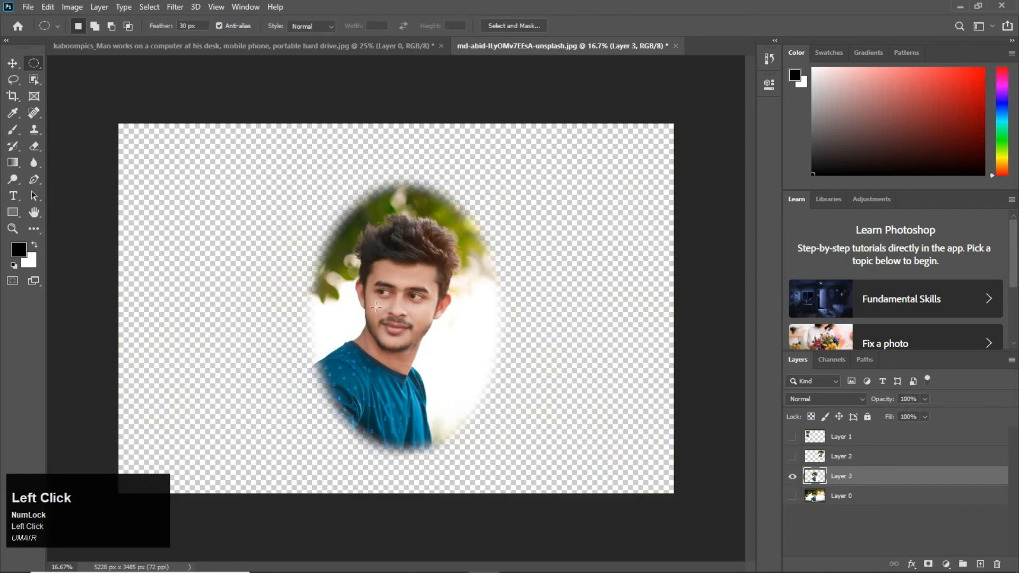
key(ctrl+space)
key(ctrl+minus)
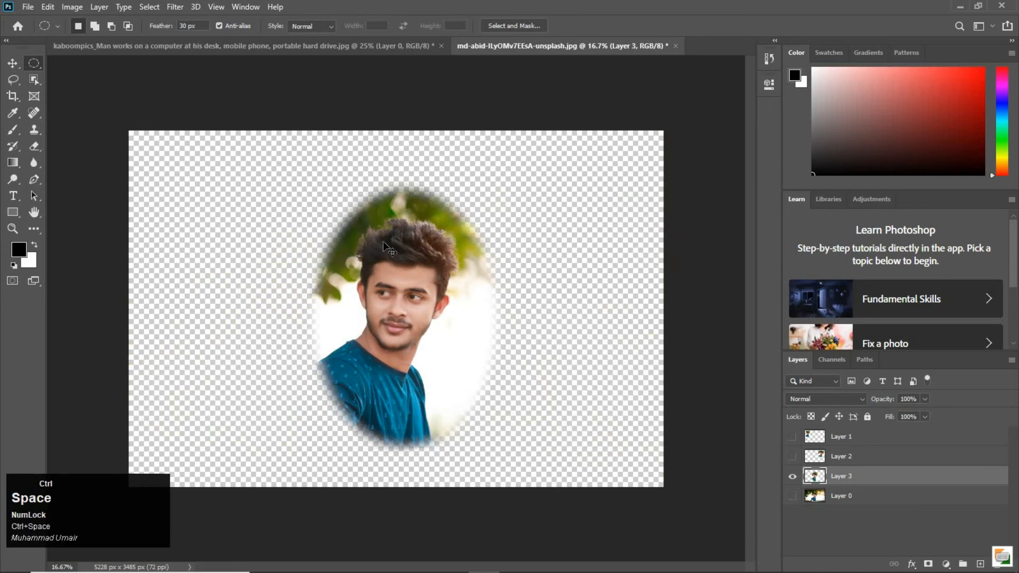
key(ctrl+minus)
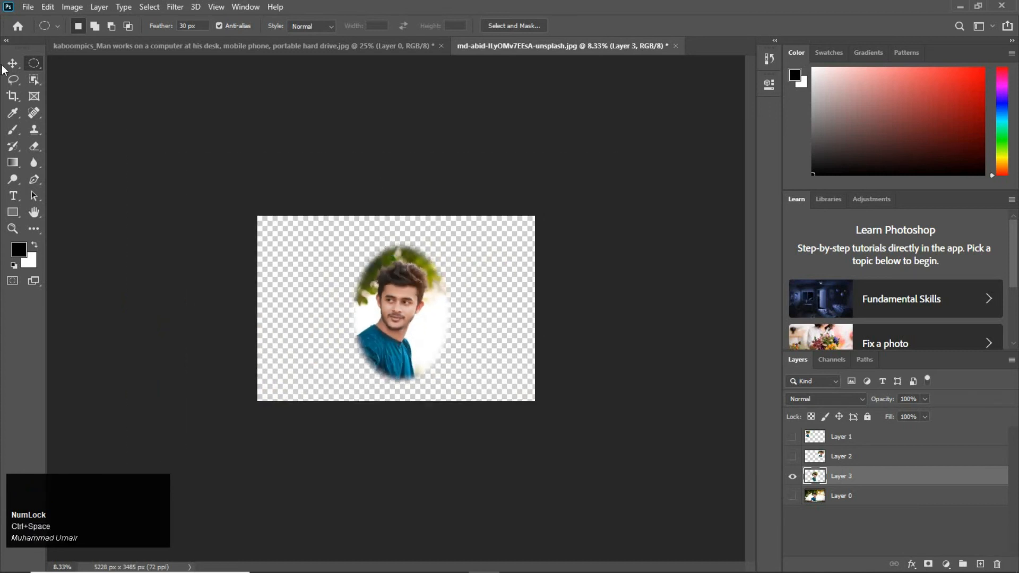
- Close the md-abid portrait document without saving its changes
right_click(33, 65)
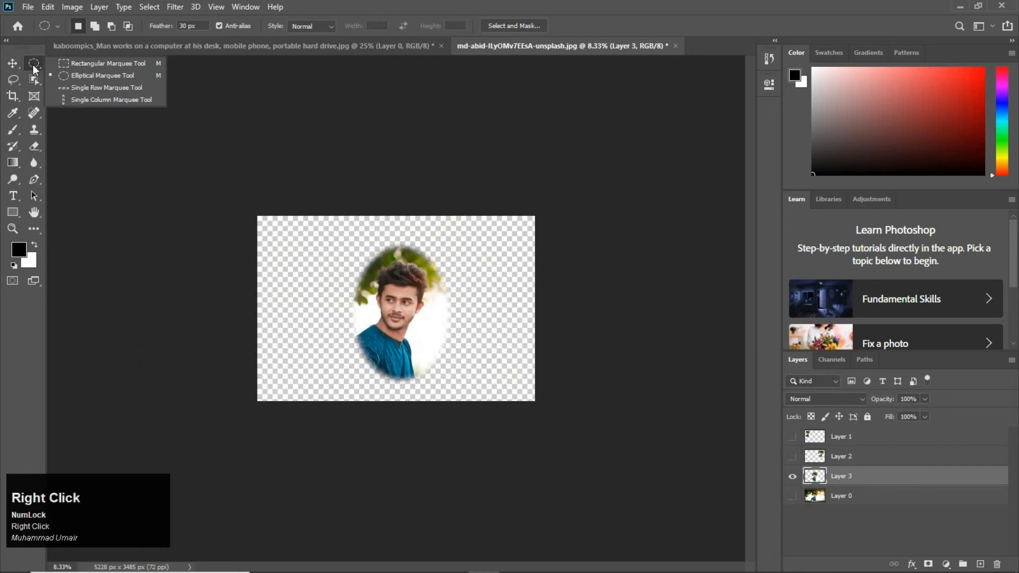
click(674, 51)
click(675, 46)
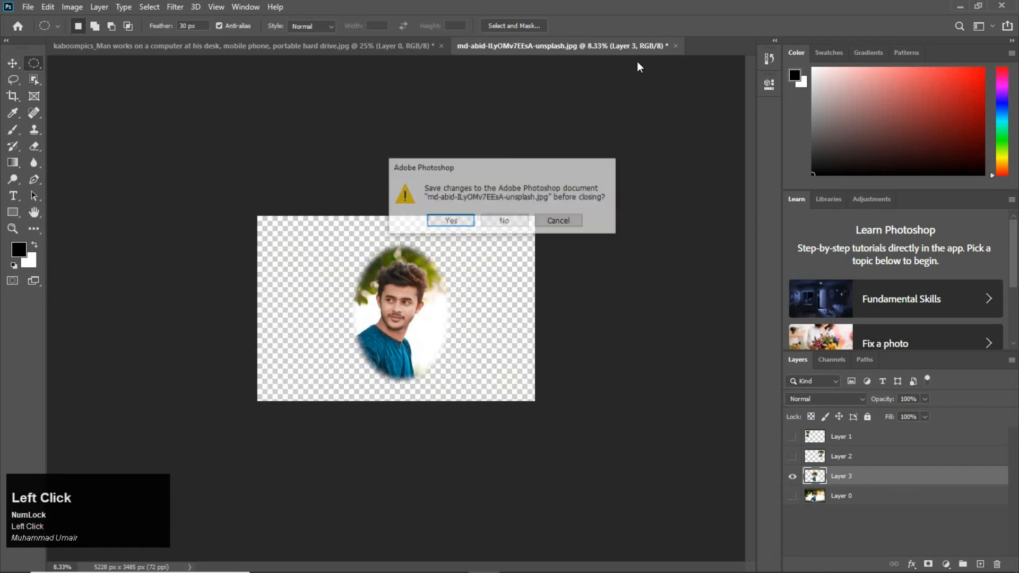
click(504, 221)
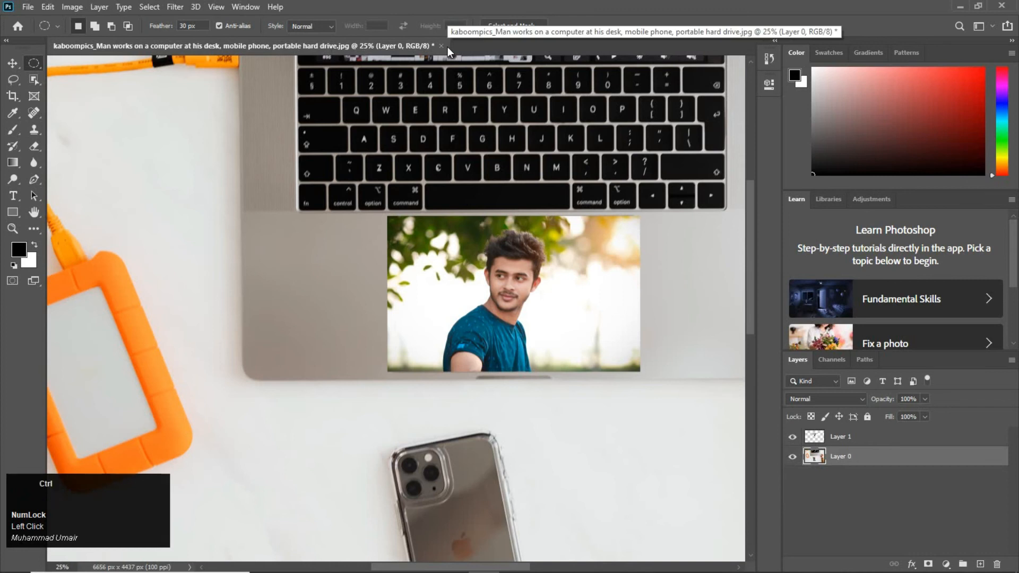
- Open the image "kaboompics_Hands holding cup" from the Downloads folder
click(28, 7)
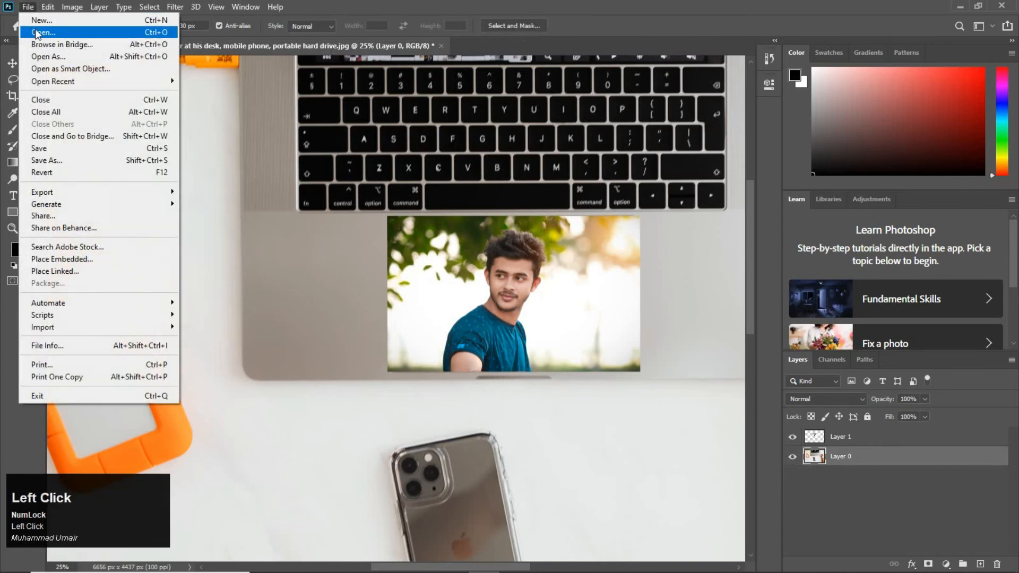
click(38, 34)
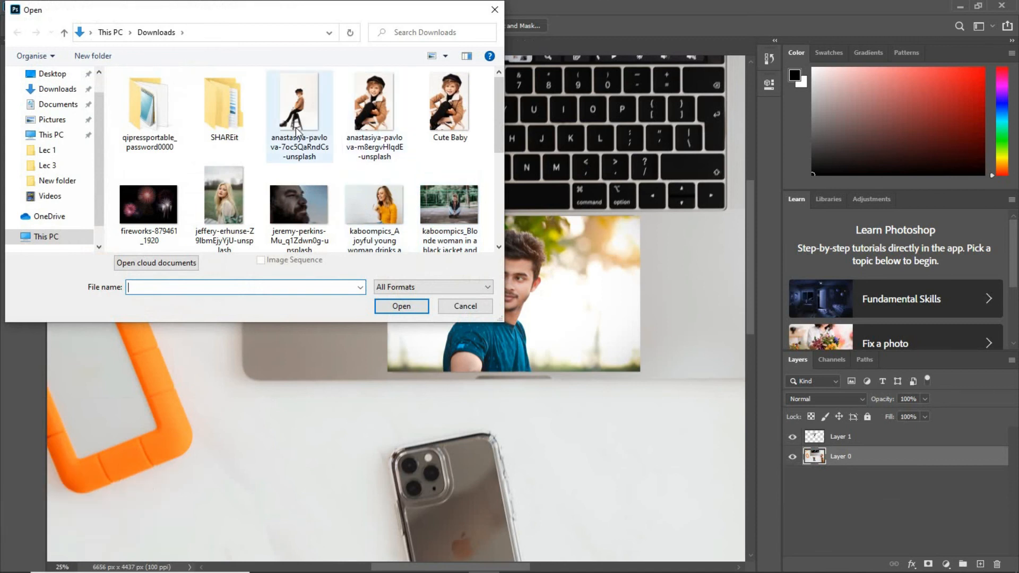
scroll(291, 217, down, 3)
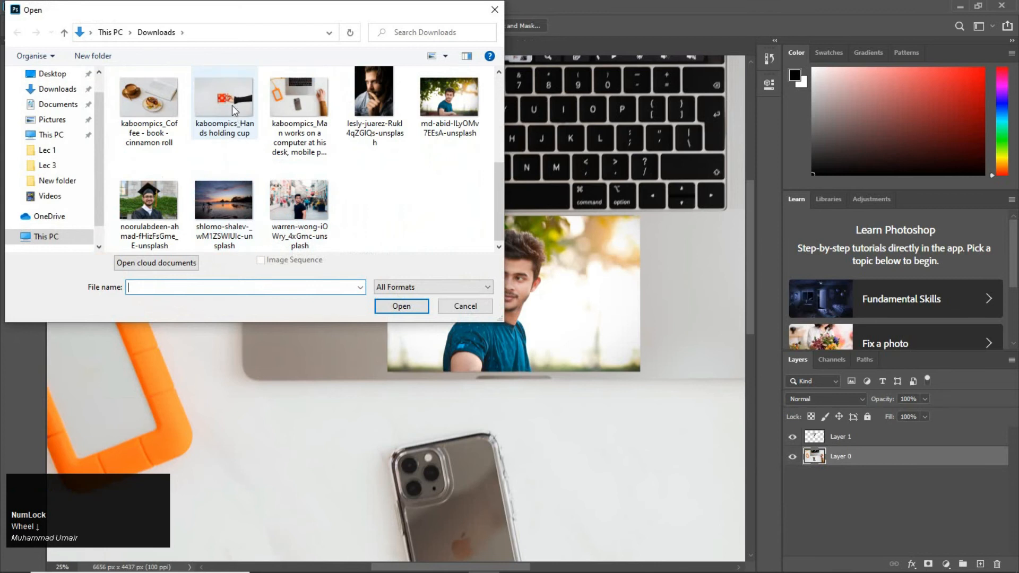
click(224, 100)
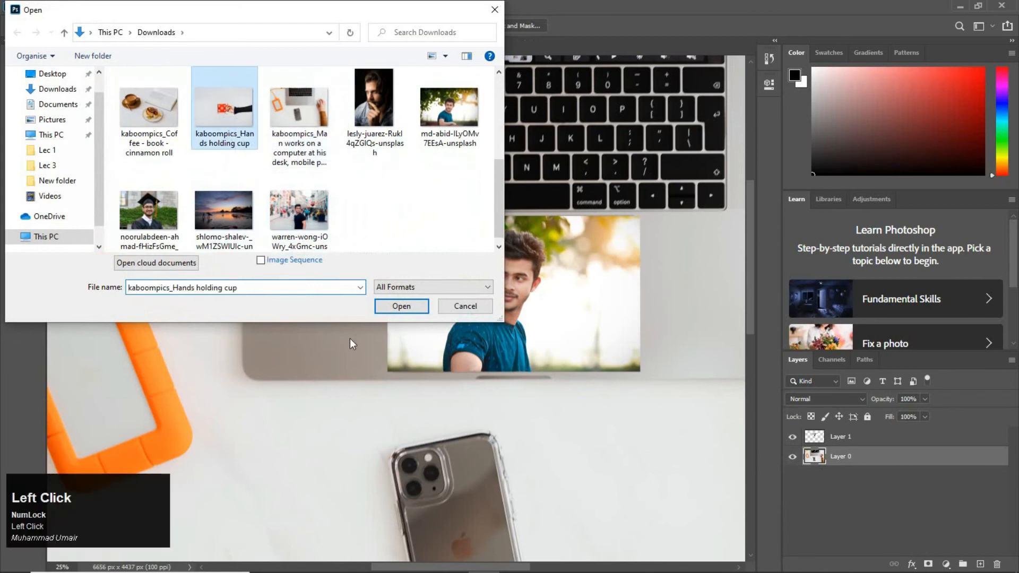
click(401, 306)
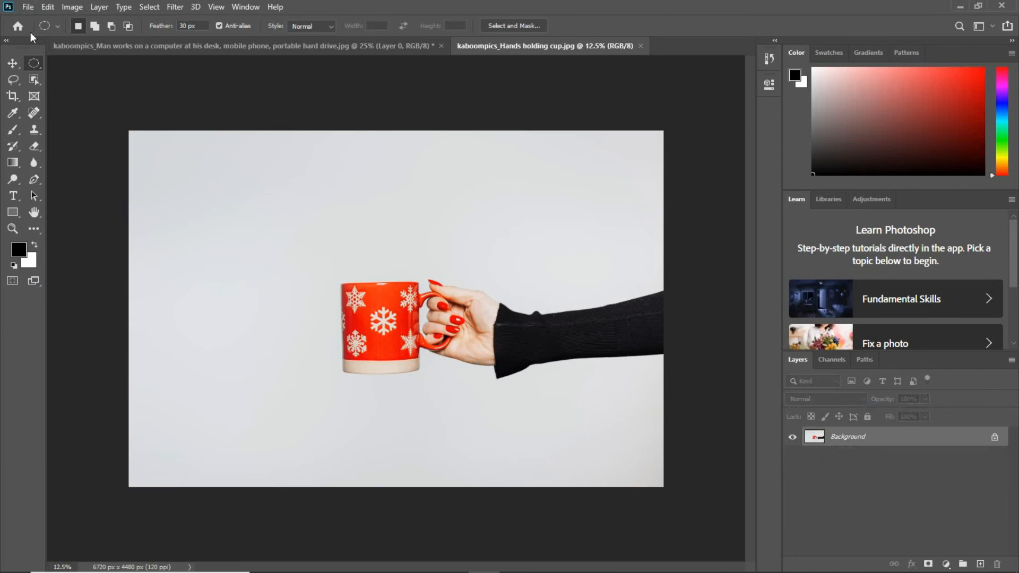
- Select a single row of pixels across the image above the red mug with the Single Row Marquee tool
right_click(33, 63)
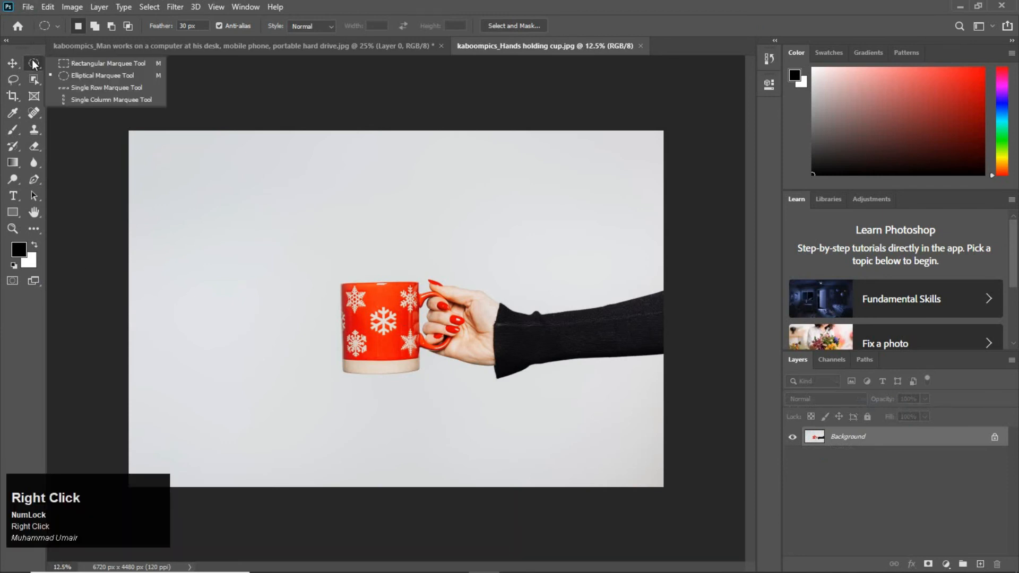
click(70, 88)
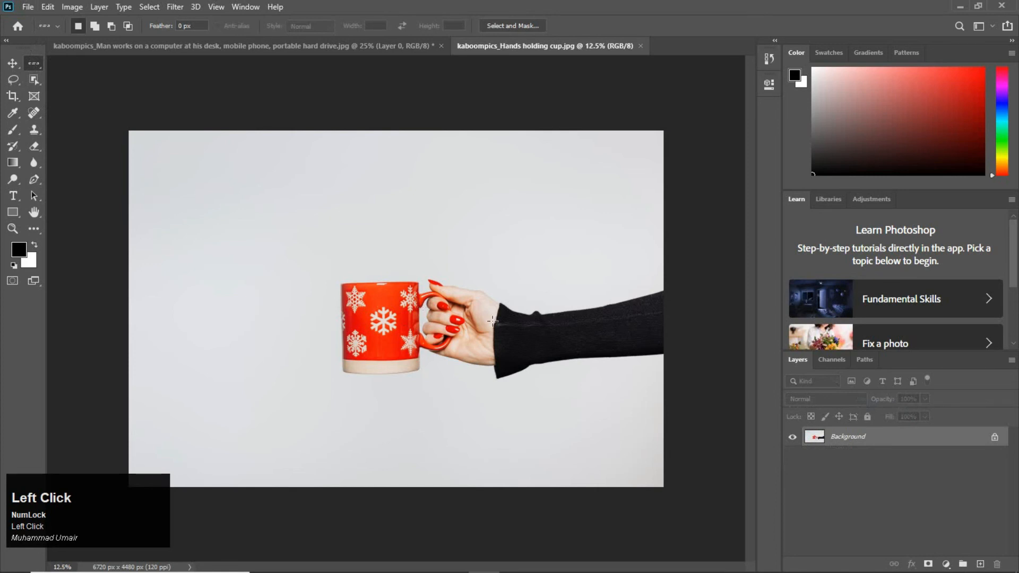
click(356, 221)
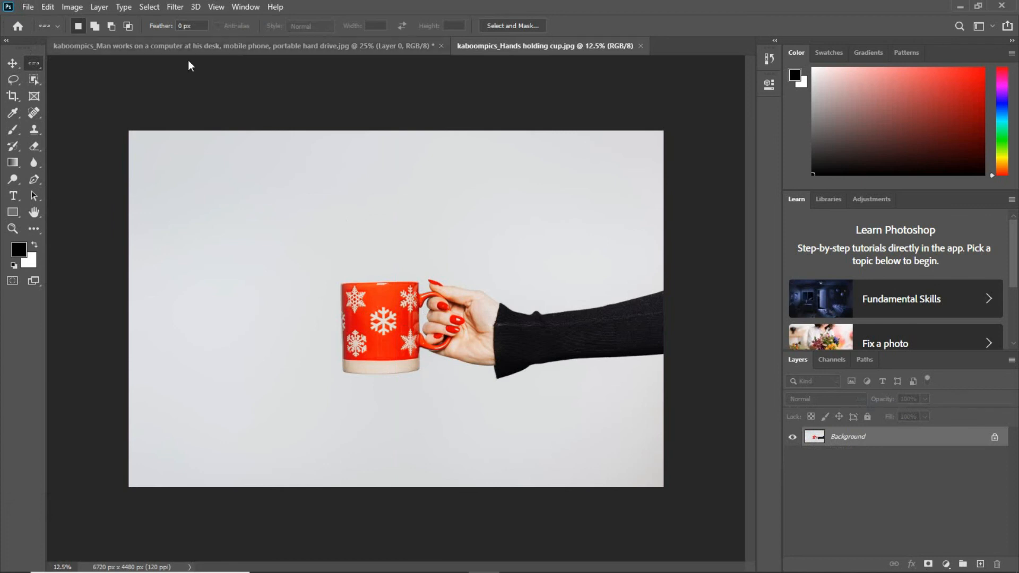
- Examine the thickness of the single-row selection at up to 12800% magnification
right_click(34, 61)
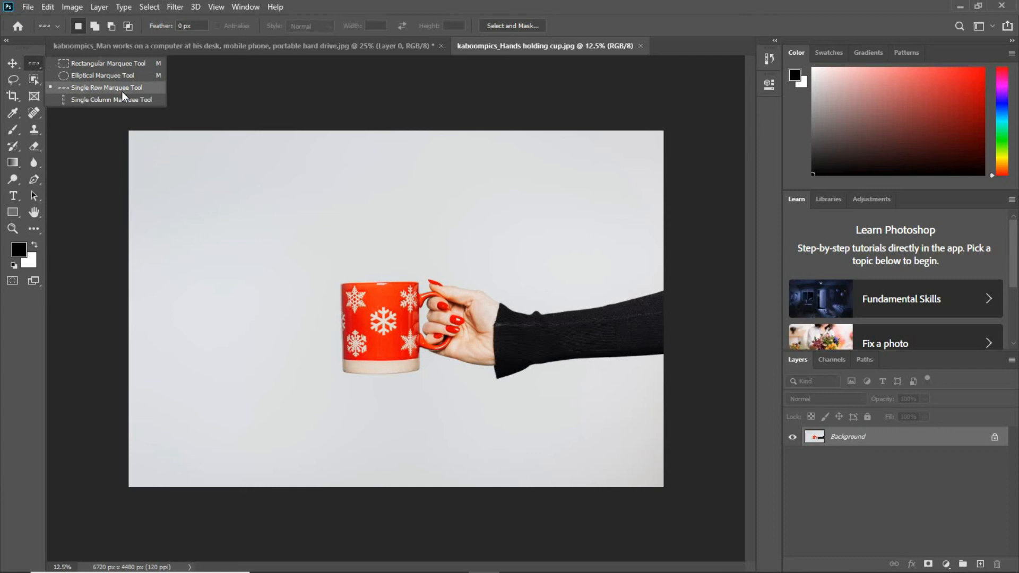
key(ctrl+space)
drag(309, 207, 411, 336)
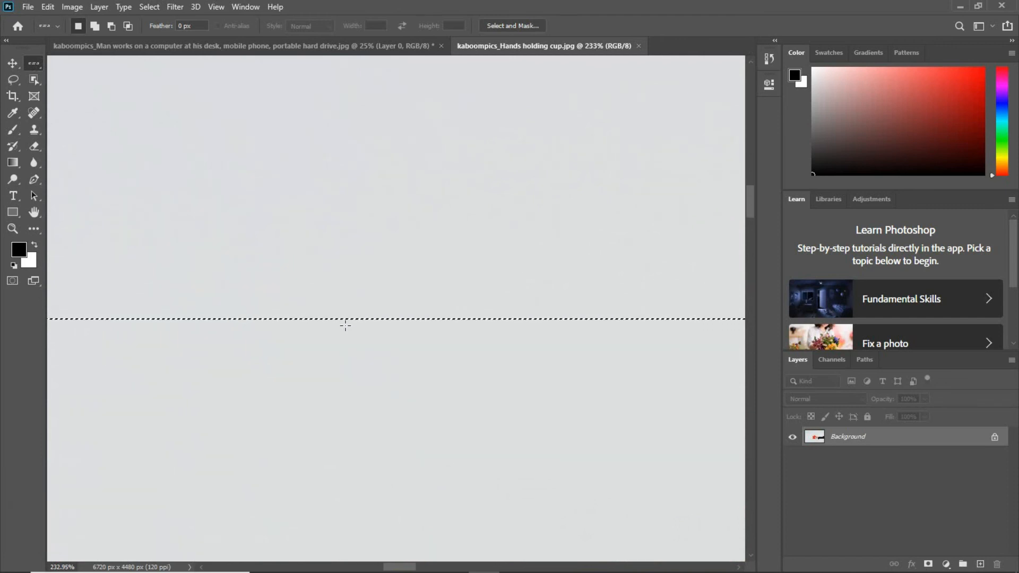
key(ctrl+space)
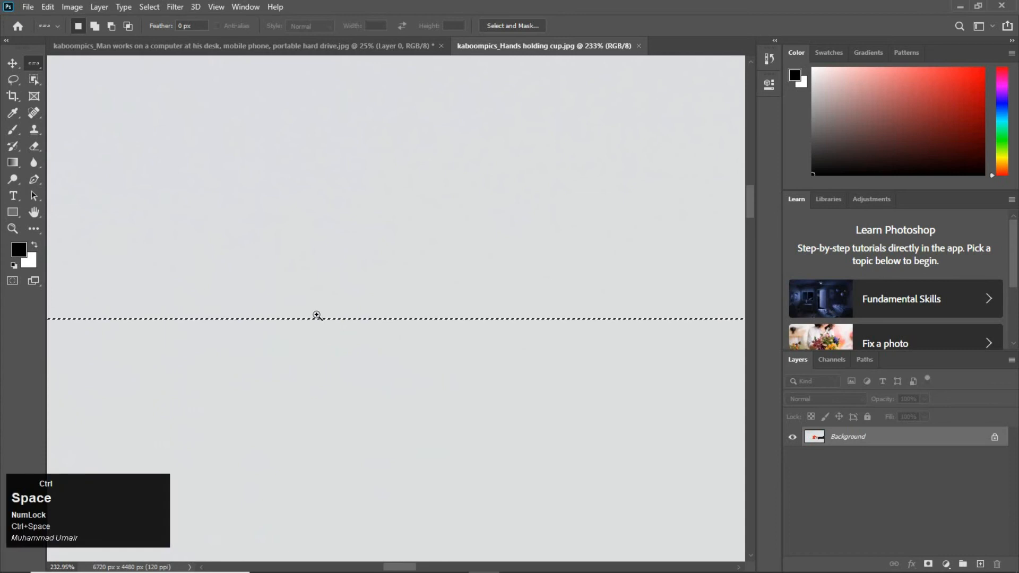
drag(333, 331, 409, 371)
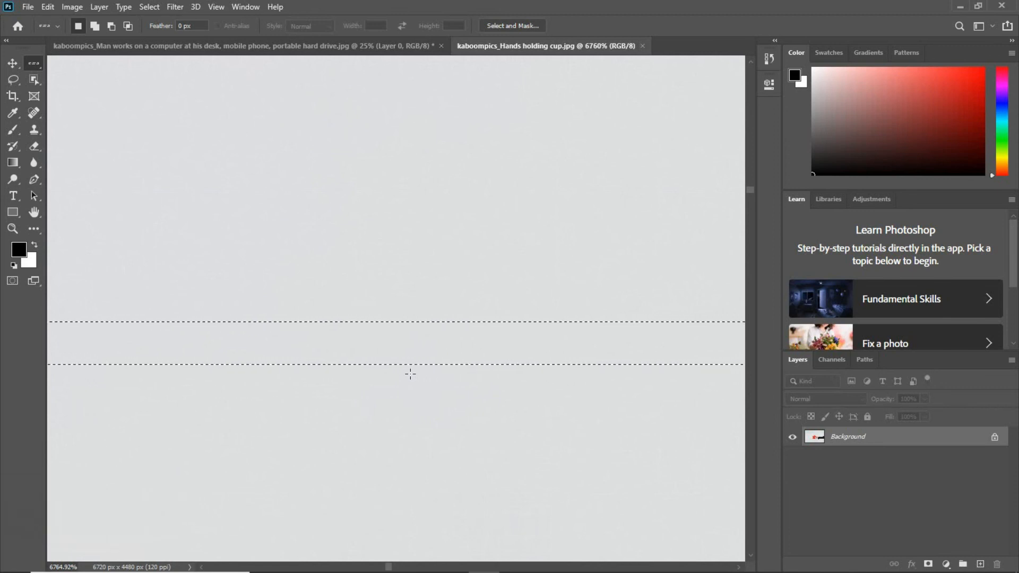
key(ctrl+space)
drag(378, 340, 409, 351)
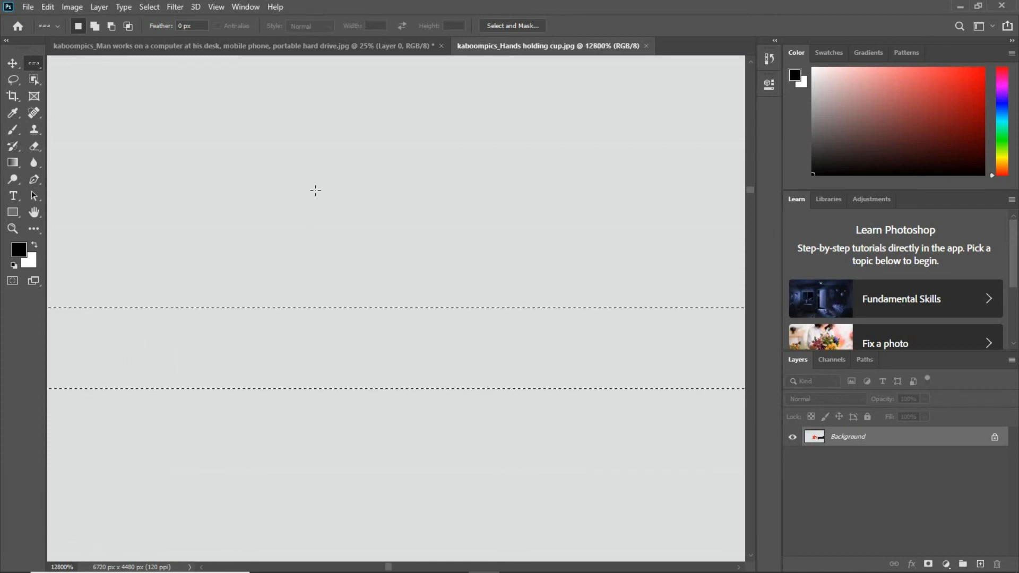
- Add a series of further single-pixel rows above the first one to the selection, spaced about one pixel apart
key(shift)
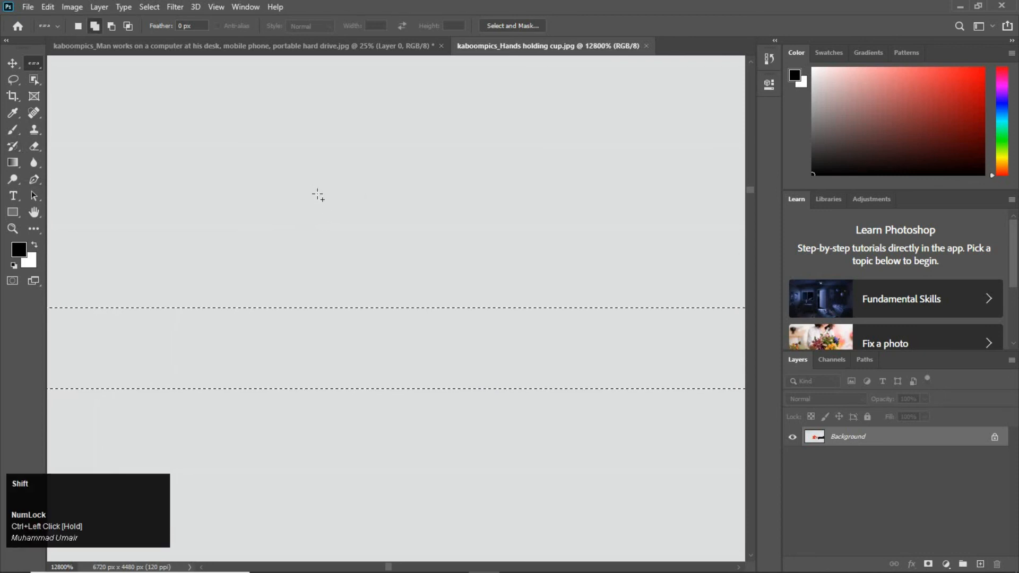
shift+click(316, 186)
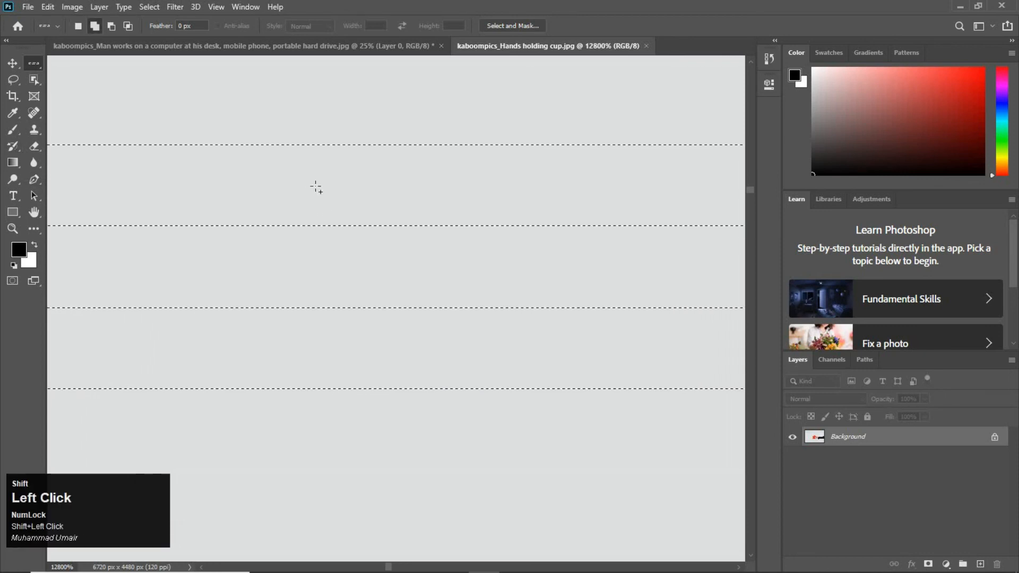
key(space)
drag(358, 168, 358, 216)
drag(376, 317, 350, 257)
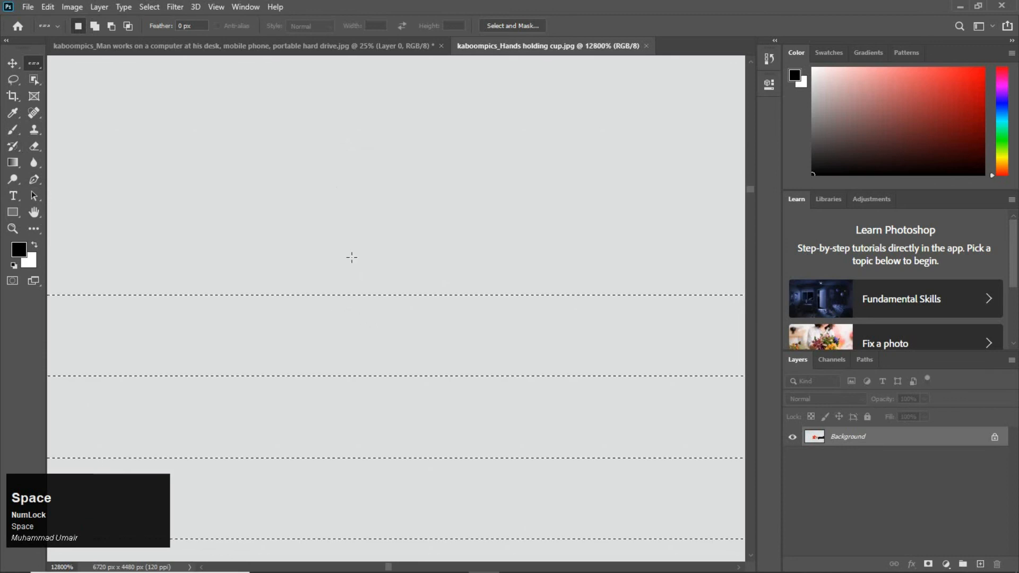
shift+click(328, 190)
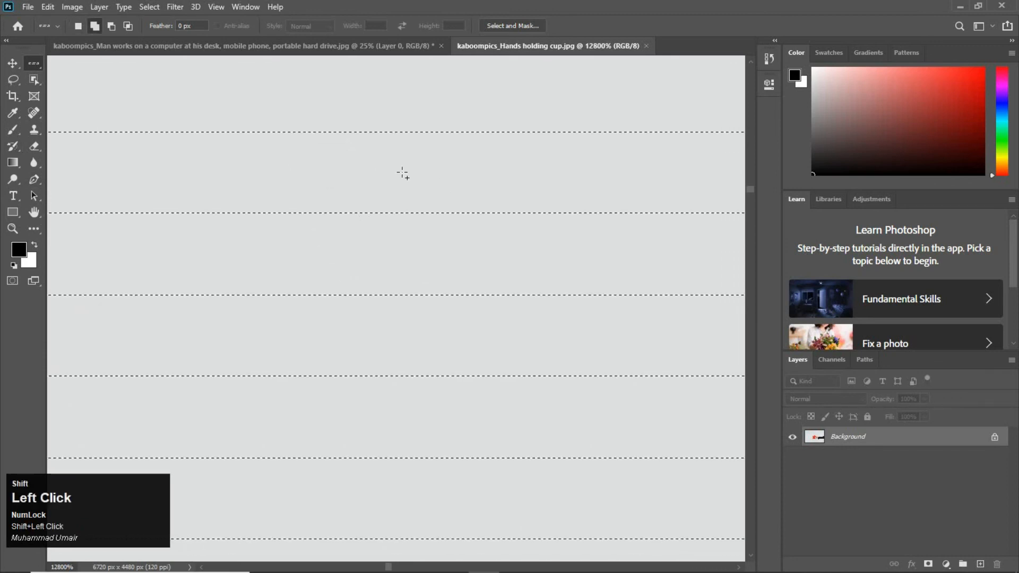
drag(361, 153, 358, 299)
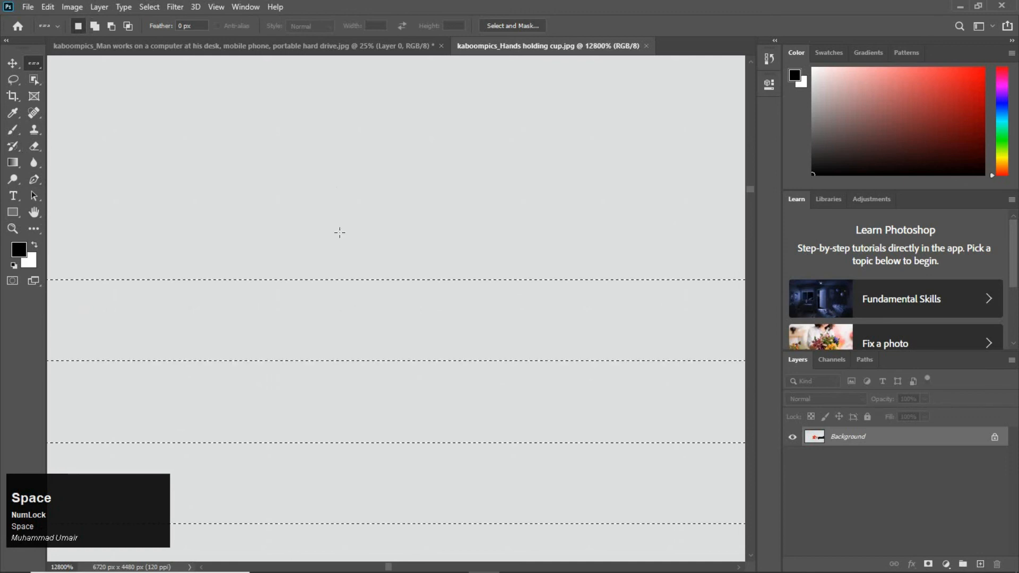
shift+click(323, 172)
key(ctrl+minus)
shift+click(323, 145)
shift+click(335, 74)
drag(352, 89, 345, 207)
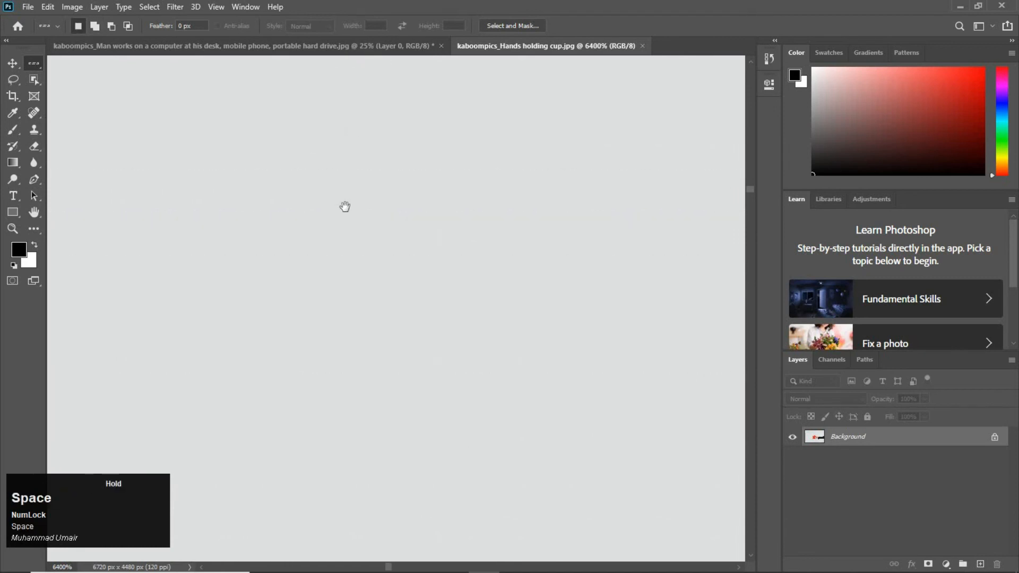
shift+click(314, 204)
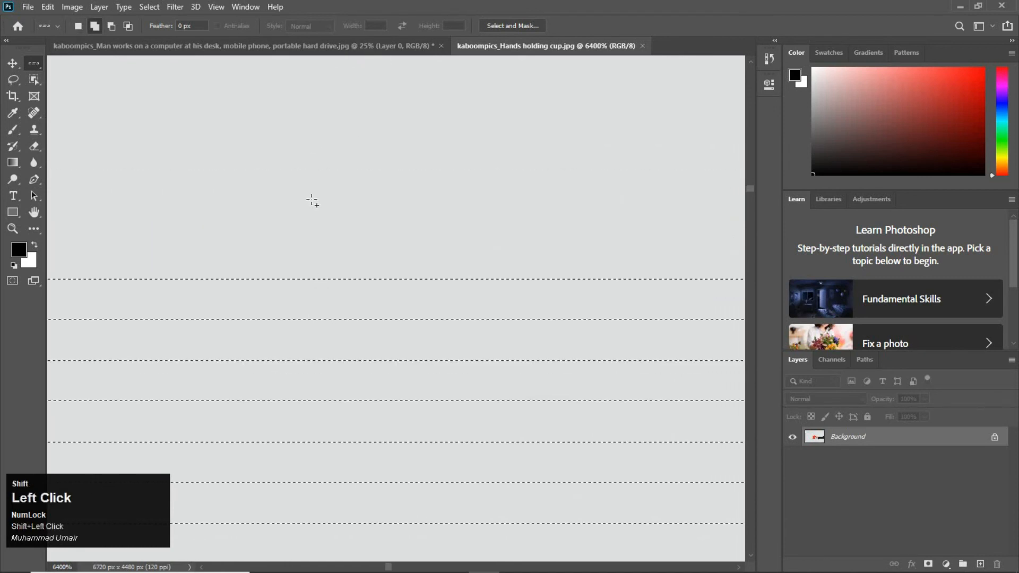
shift+click(310, 144)
shift+click(312, 64)
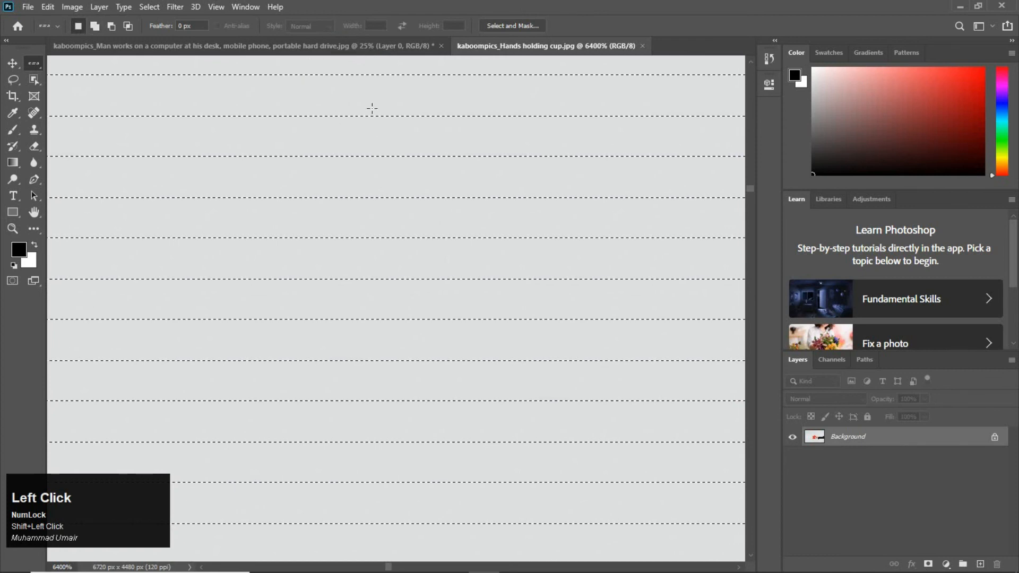
drag(371, 109, 355, 244)
shift+click(281, 176)
drag(300, 112, 298, 246)
shift+click(283, 206)
shift+click(292, 127)
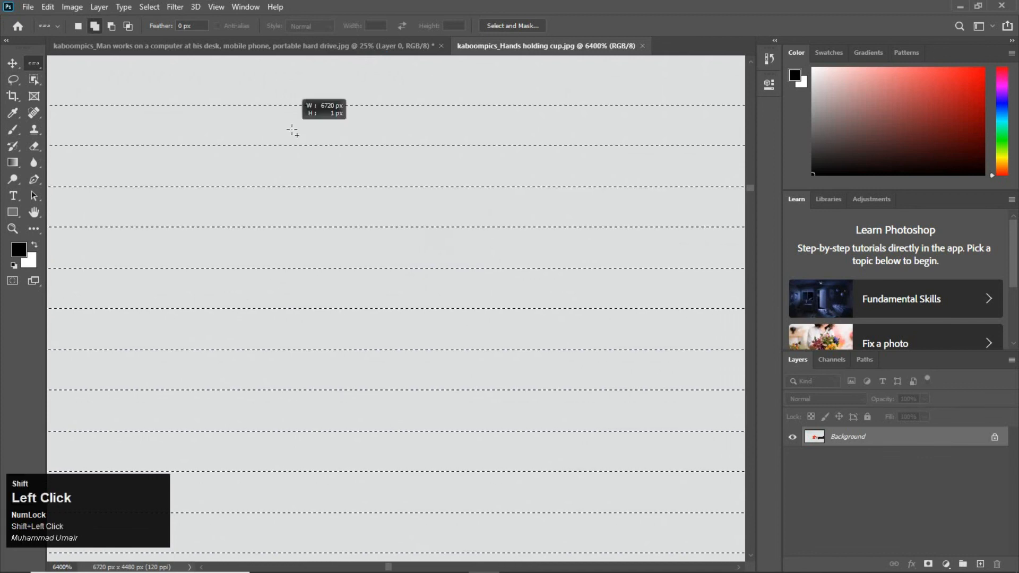
drag(347, 140, 337, 307)
shift+click(267, 212)
- Unlock the Background layer and delete the pixels inside the selected rows
key(ctrl+d)
key(ctrl+minus)
key(ctrl+minus)
key(ctrl+minus)
key(ctrl+minus)
key(ctrl+minus)
key(ctrl+minus)
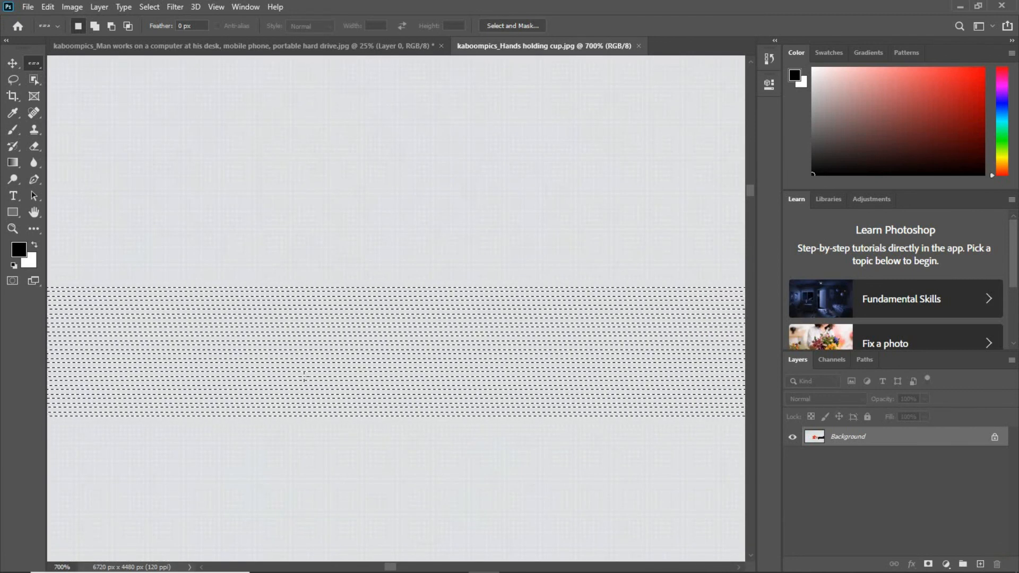
click(995, 439)
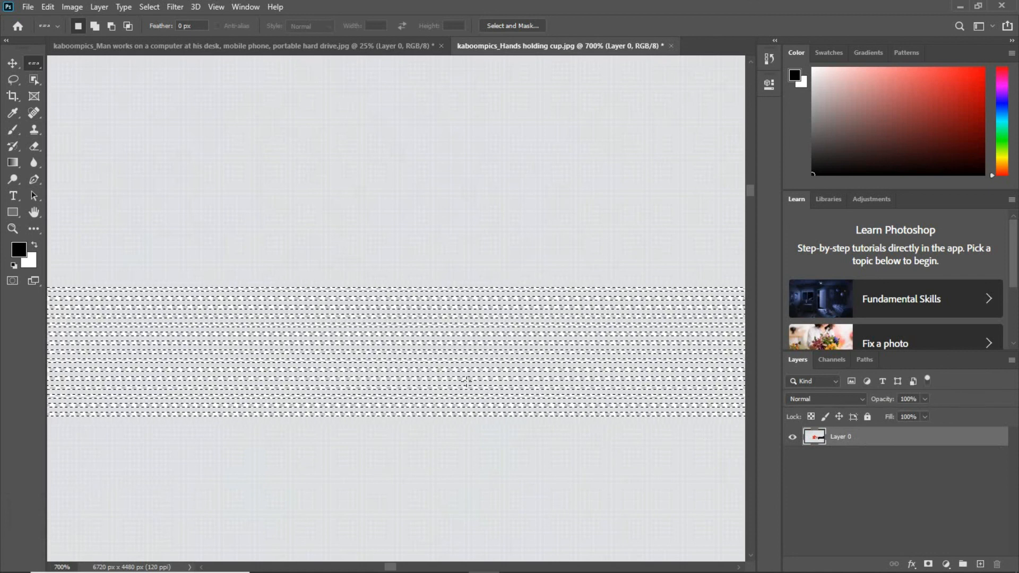
- Examine the cleared strip of rows at decreasing magnifications down to the whole image at 12.5%
key(ctrl+minus)
key(ctrl+minus)
key(ctrl+minus)
key(ctrl+minus)
key(ctrl+minus)
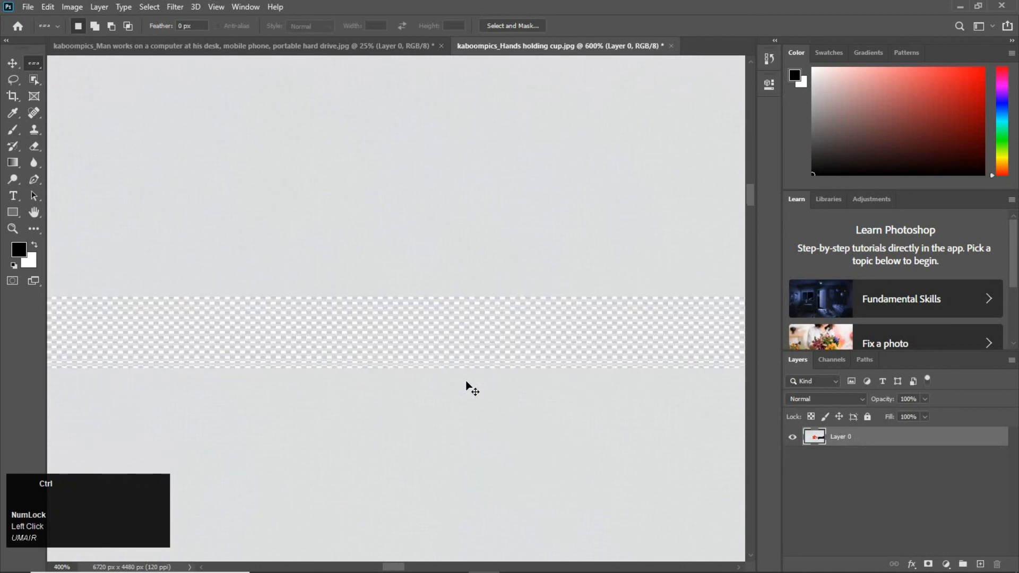
key(ctrl+minus)
key(ctrl+minus)
key(ctrl+minus)
key(ctrl+minus)
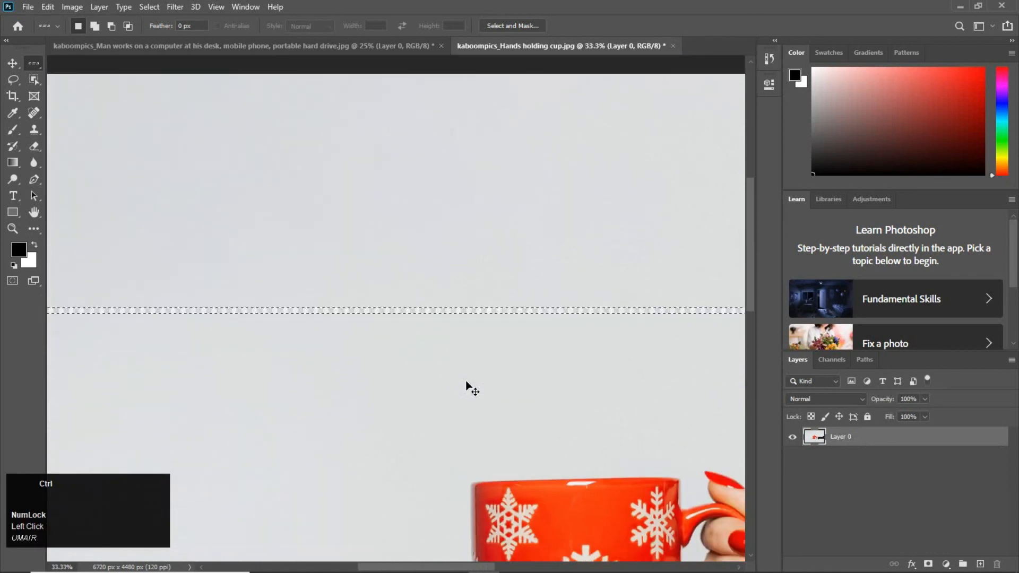
key(ctrl+minus)
key(ctrl+minus)
key(ctrl+minus)
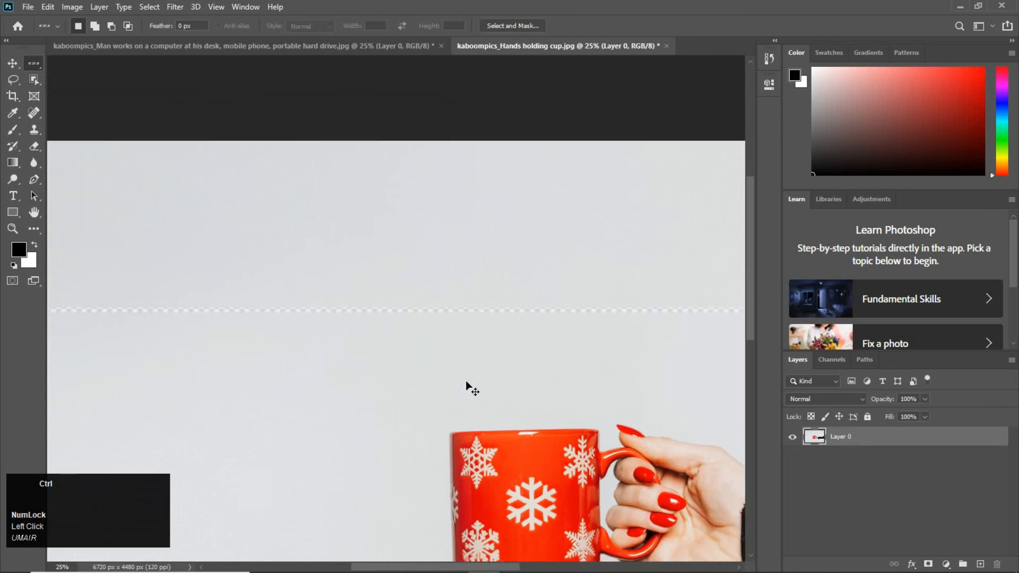
click(13, 63)
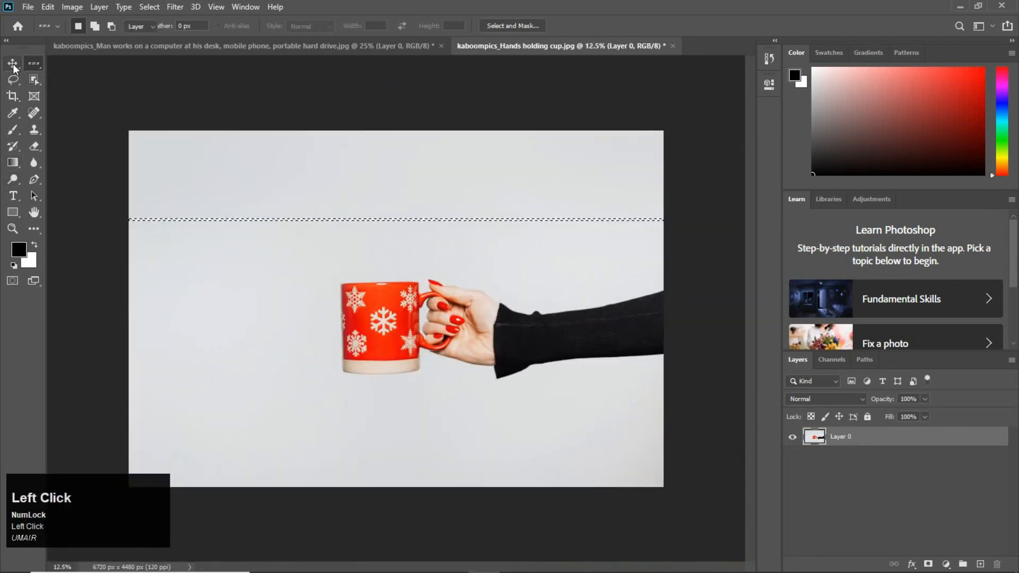
click(66, 197)
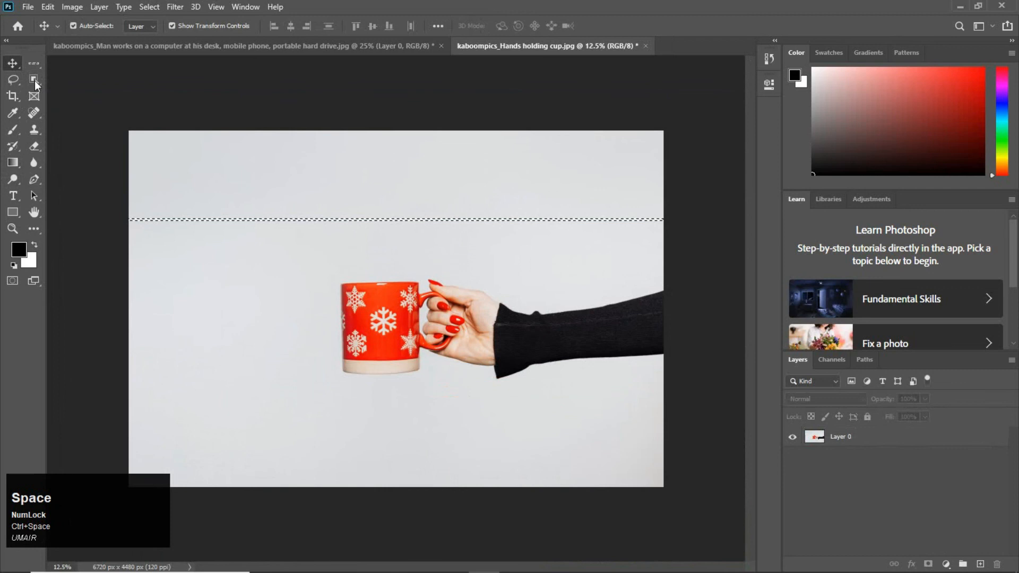
right_click(165, 188)
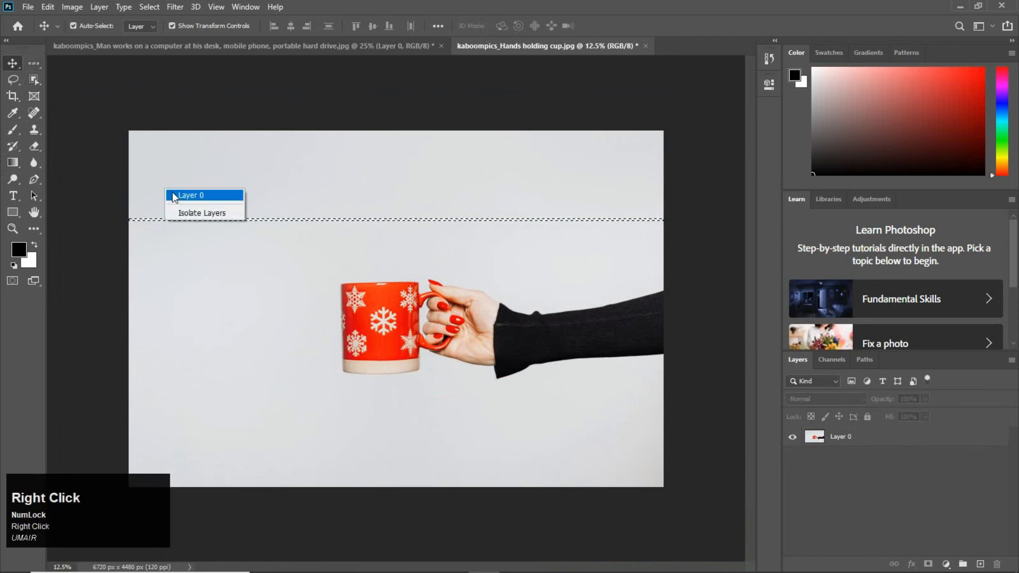
click(31, 63)
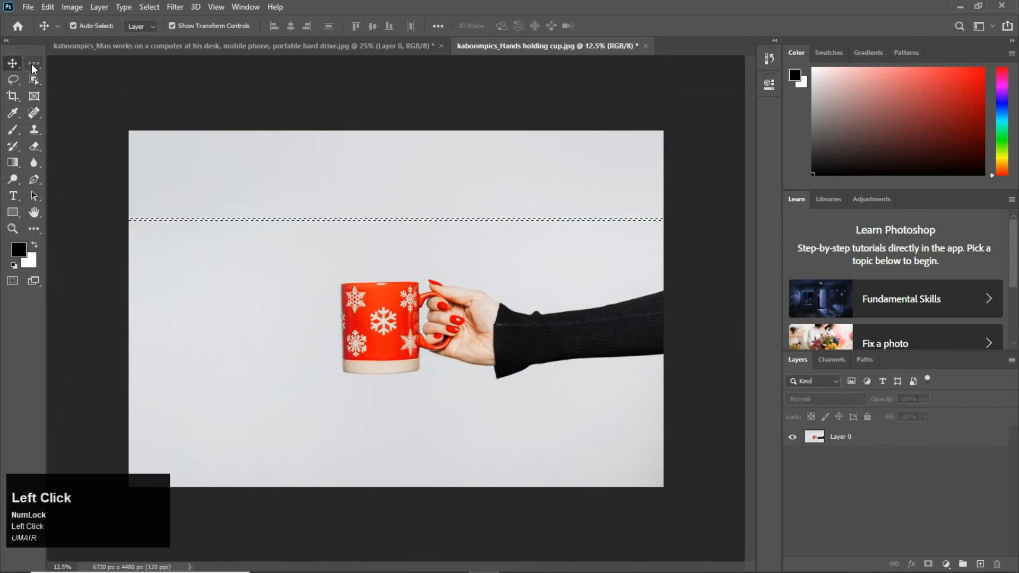
click(31, 64)
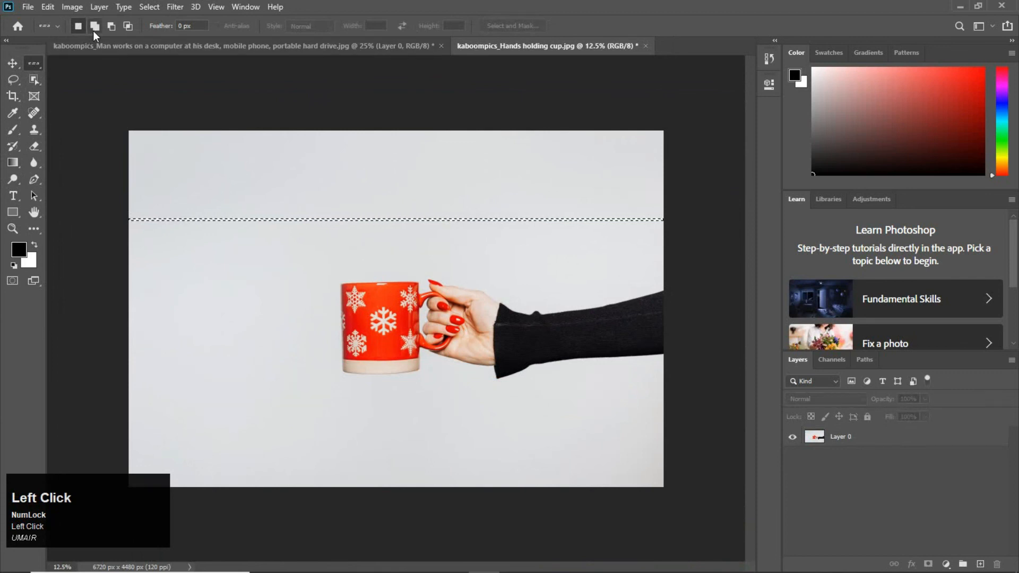
- Clear the row selection with the Rectangular Marquee tool, then activate the Move tool
right_click(32, 63)
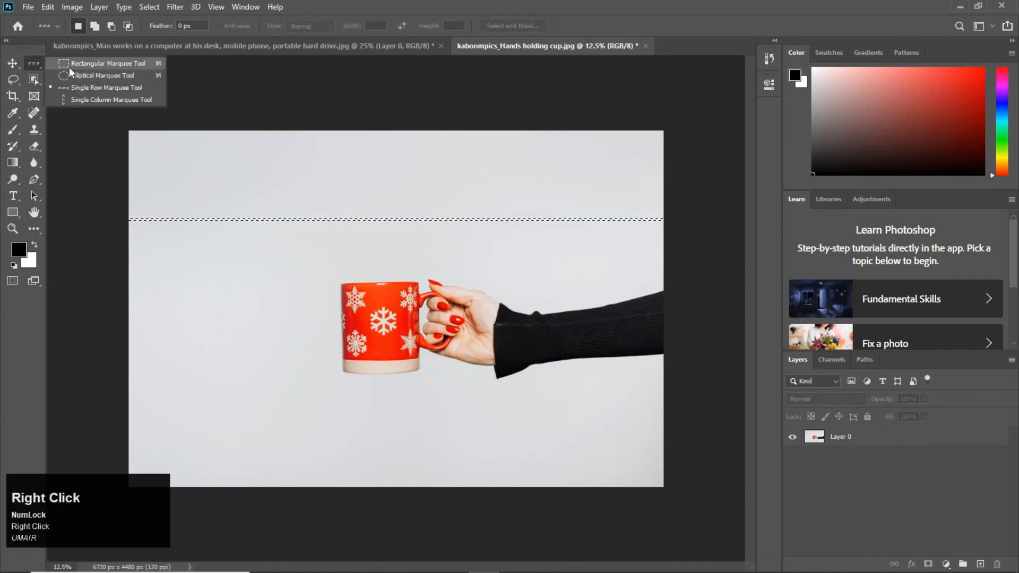
click(69, 66)
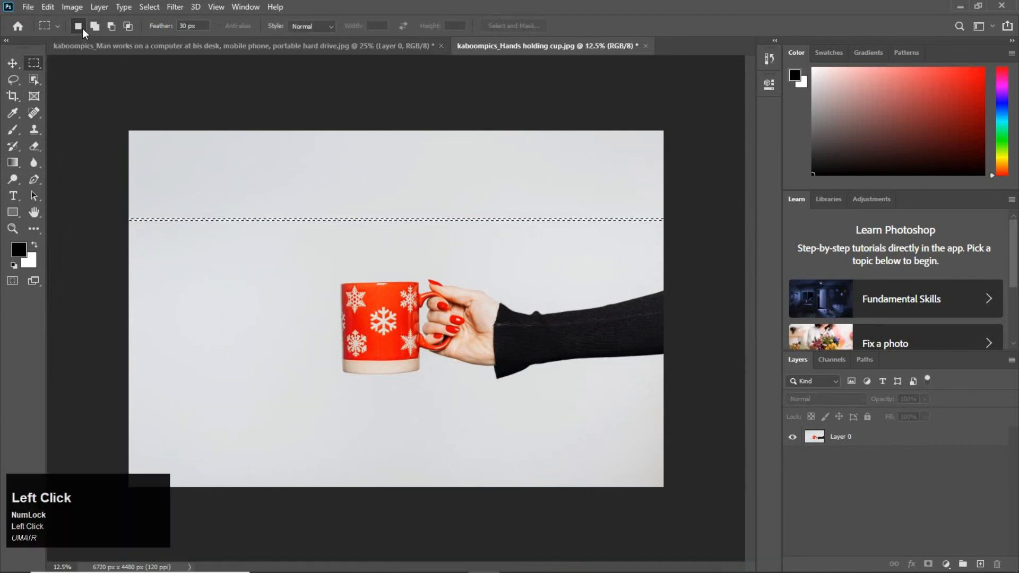
click(188, 155)
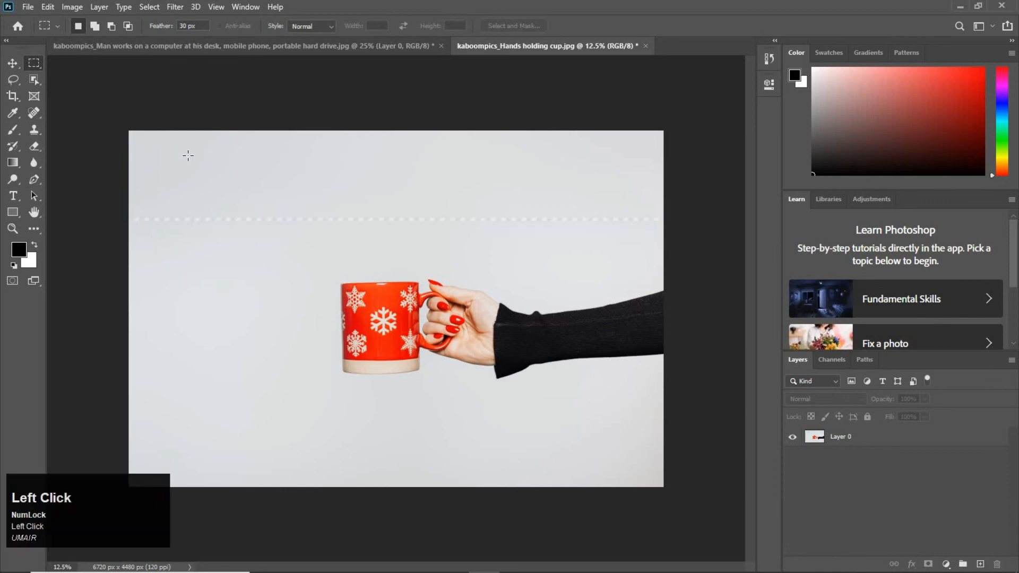
click(12, 63)
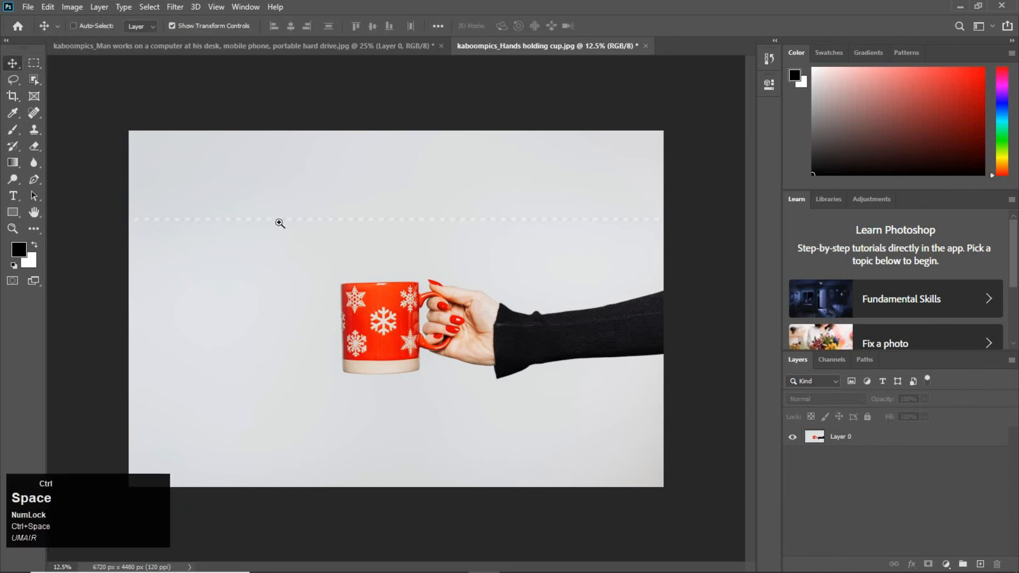
- Examine the deleted pixel rows above the mug at up to about 906% magnification and back out to 25%
drag(286, 231, 450, 359)
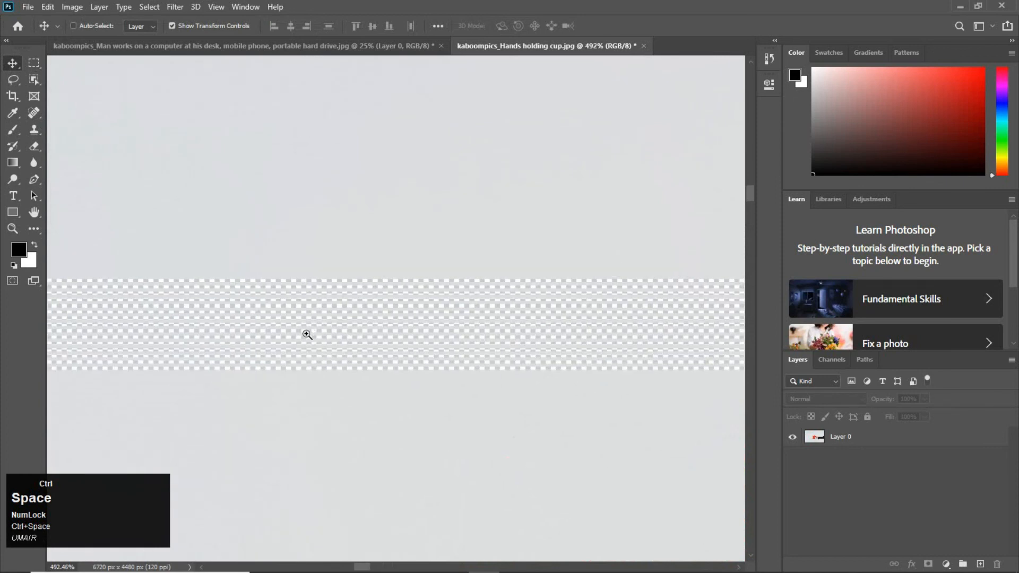
drag(402, 385, 360, 357)
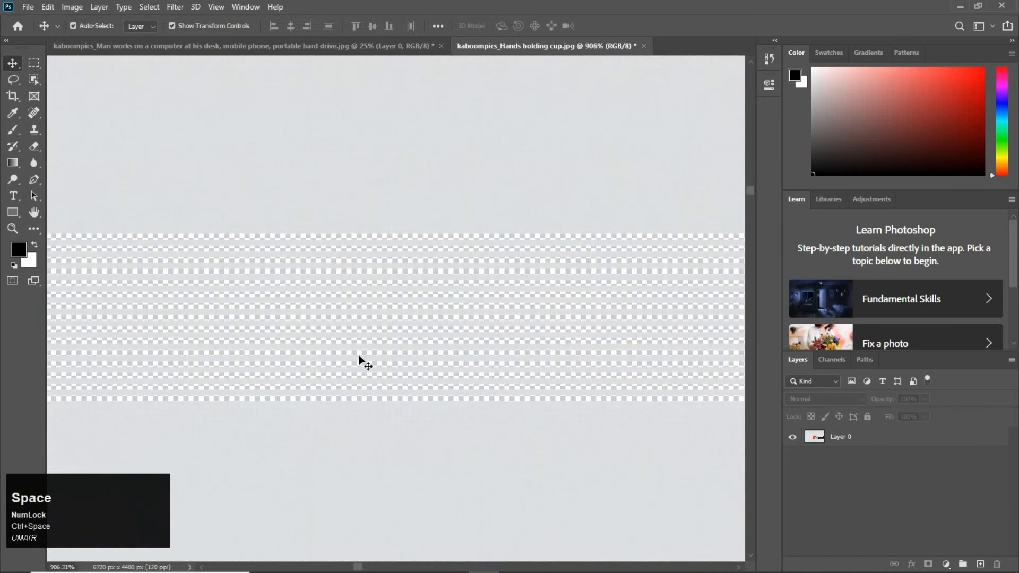
key(ctrl+minus)
key(ctrl+minus)
key(ctrl+minus)
key(ctrl+minus)
key(ctrl+minus)
key(ctrl+minus)
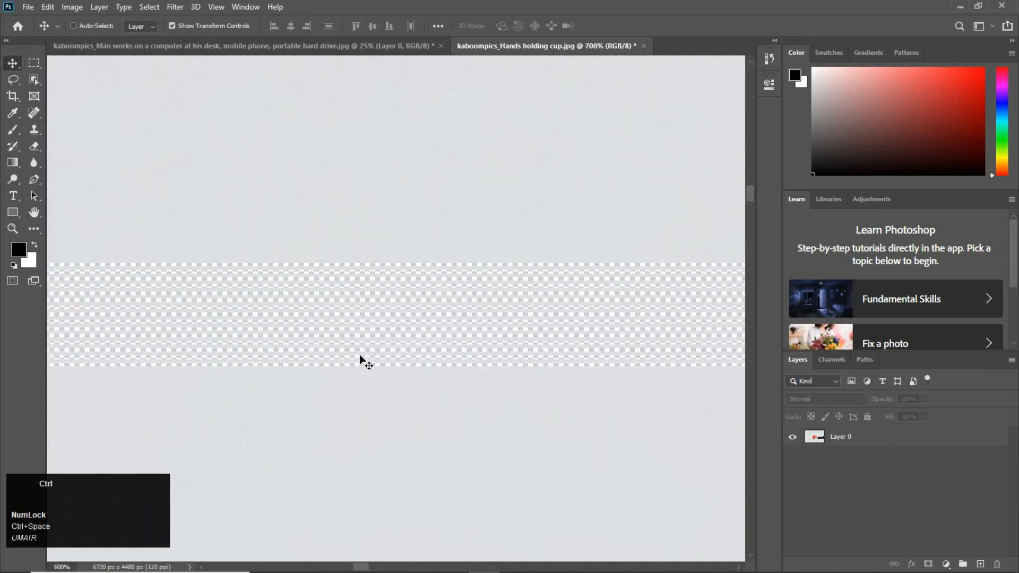
key(ctrl+minus)
key(ctrl+minus)
key(ctrl+minus)
key(ctrl+minus)
key(ctrl+minus)
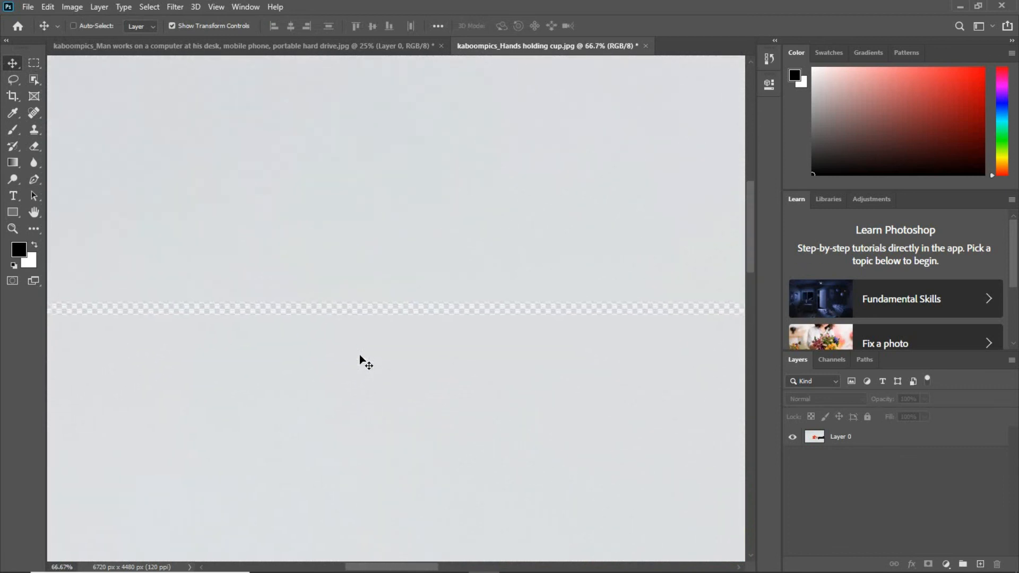
key(ctrl+minus)
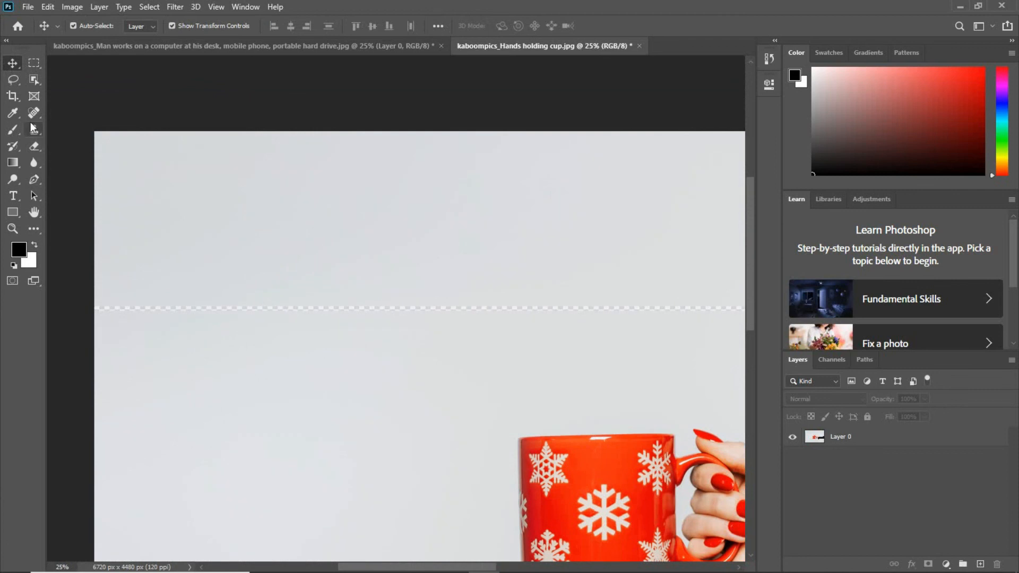
- Place the sunset beach photo from File Explorer's Downloads folder across the mug image's full width and move its layer below Layer 0
right_click(39, 68)
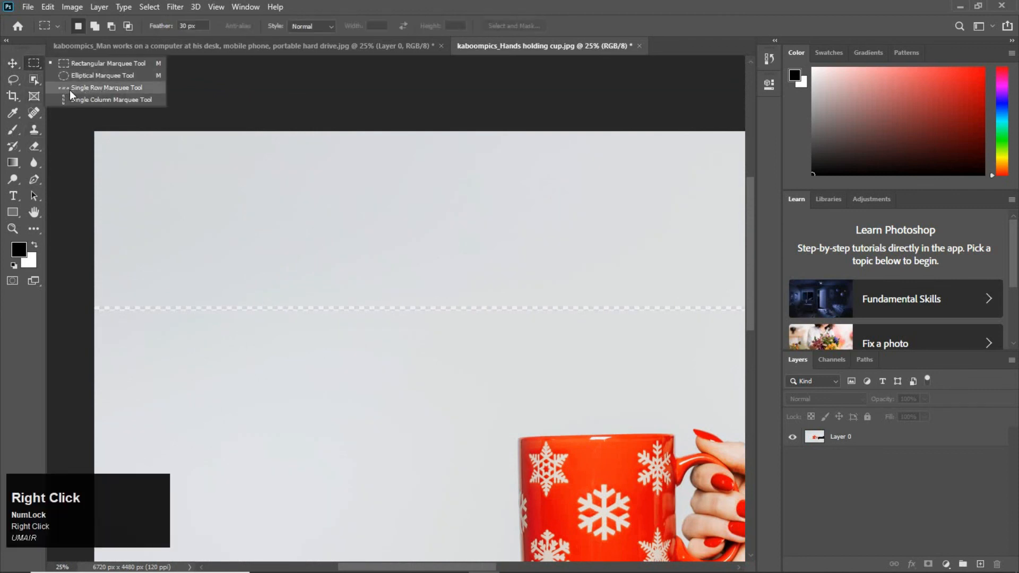
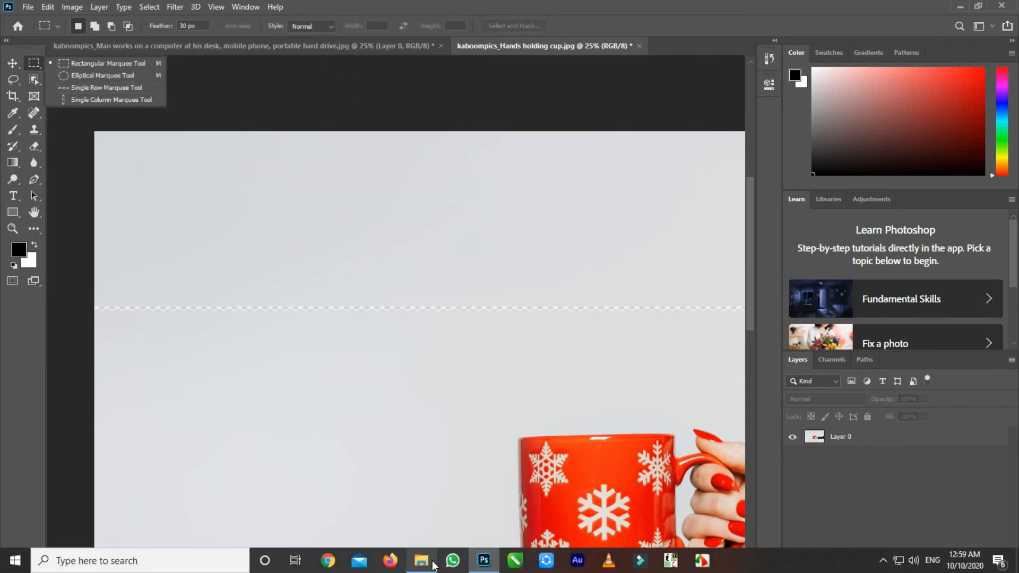
mouse_move(484, 564)
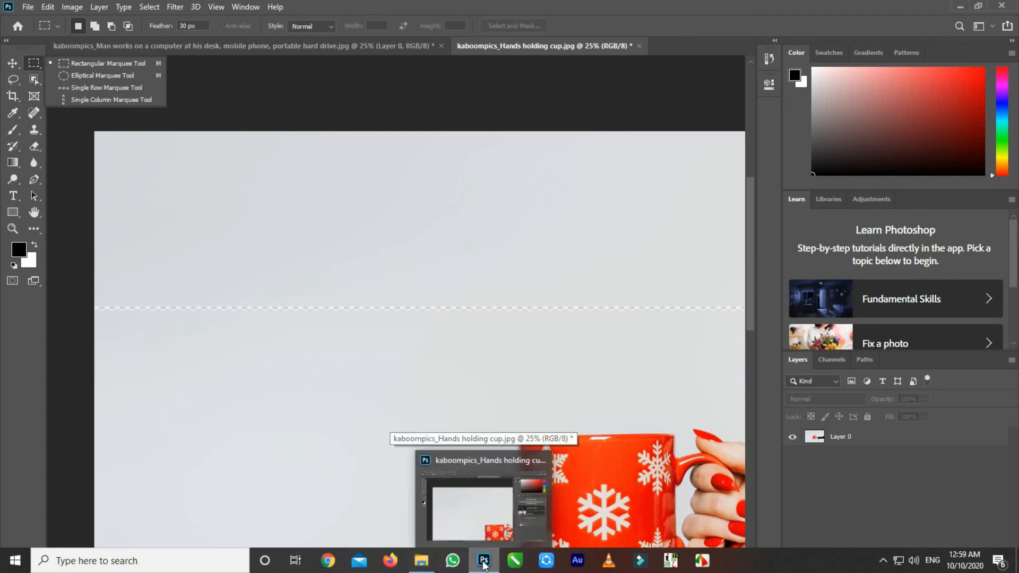
click(422, 560)
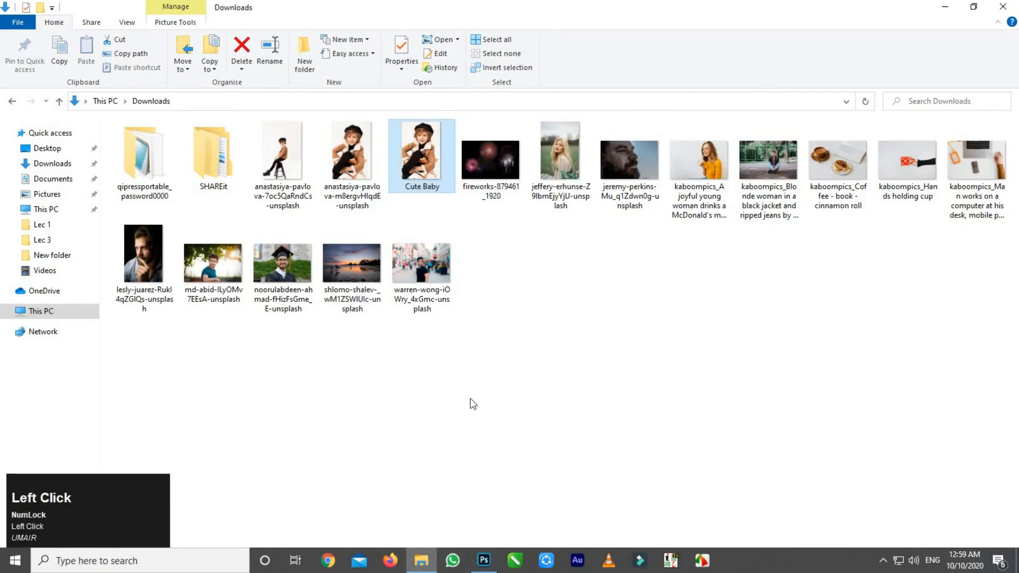
drag(339, 276, 419, 415)
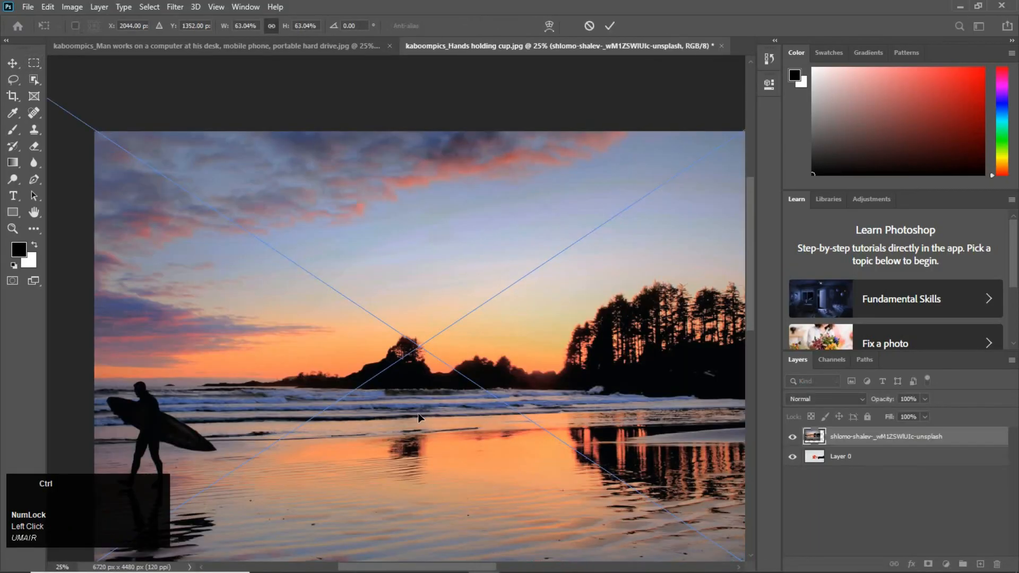
key(ctrl+minus)
drag(368, 304, 489, 326)
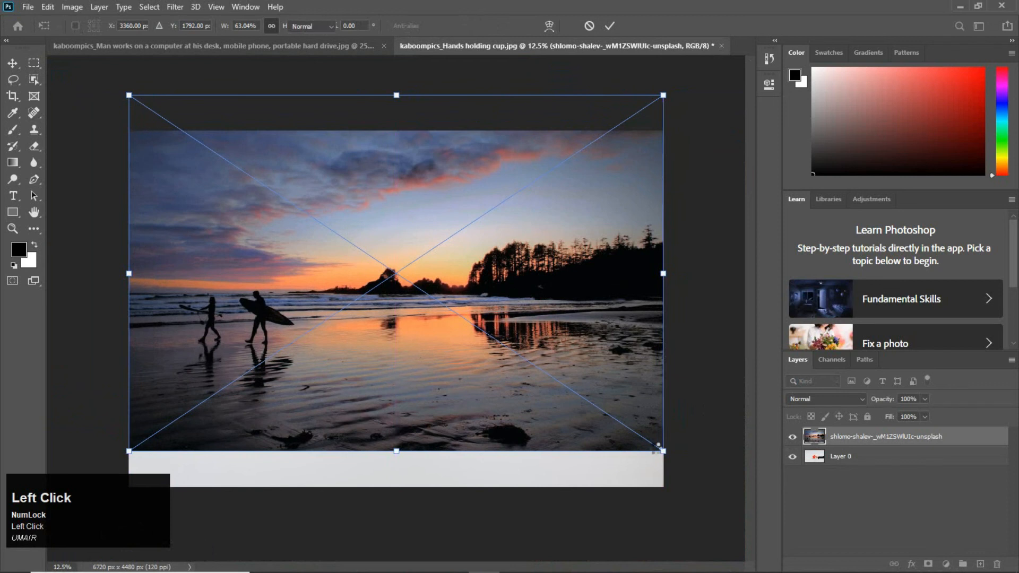
drag(849, 440, 848, 481)
- Examine the beach photo through the deleted rows at about 4050% magnification and in the whole image
key(ctrl+space)
drag(246, 207, 432, 342)
drag(343, 483, 360, 361)
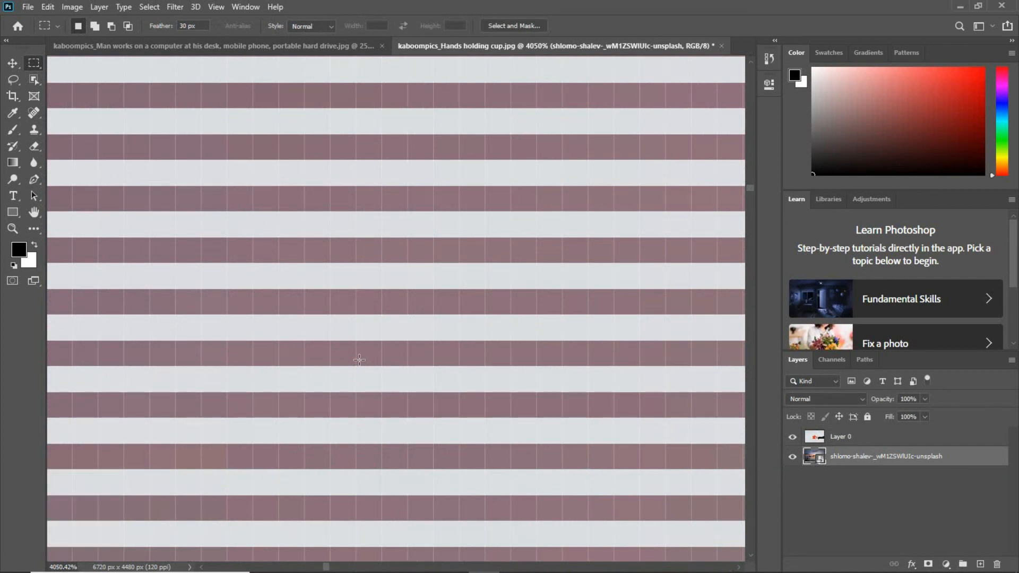
drag(360, 360, 359, 361)
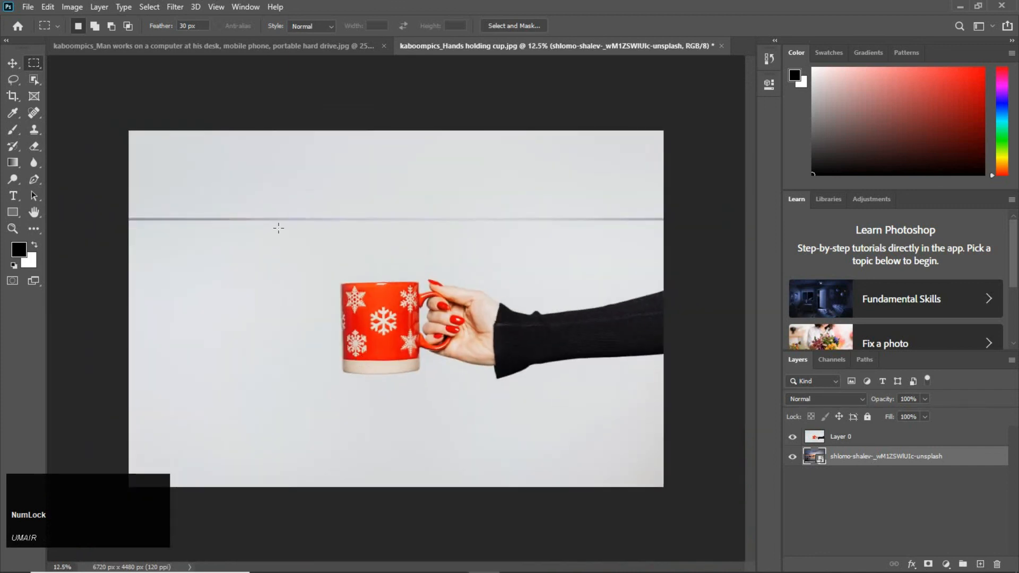
- Select a one-pixel-wide column in the plain background beside the mug with the Single Column Marquee tool
right_click(37, 62)
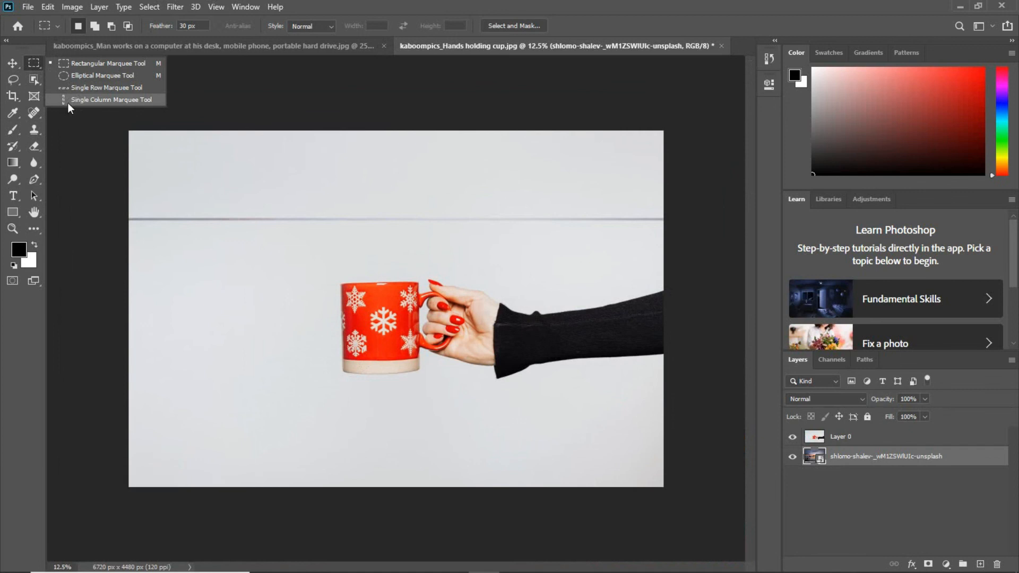
click(107, 101)
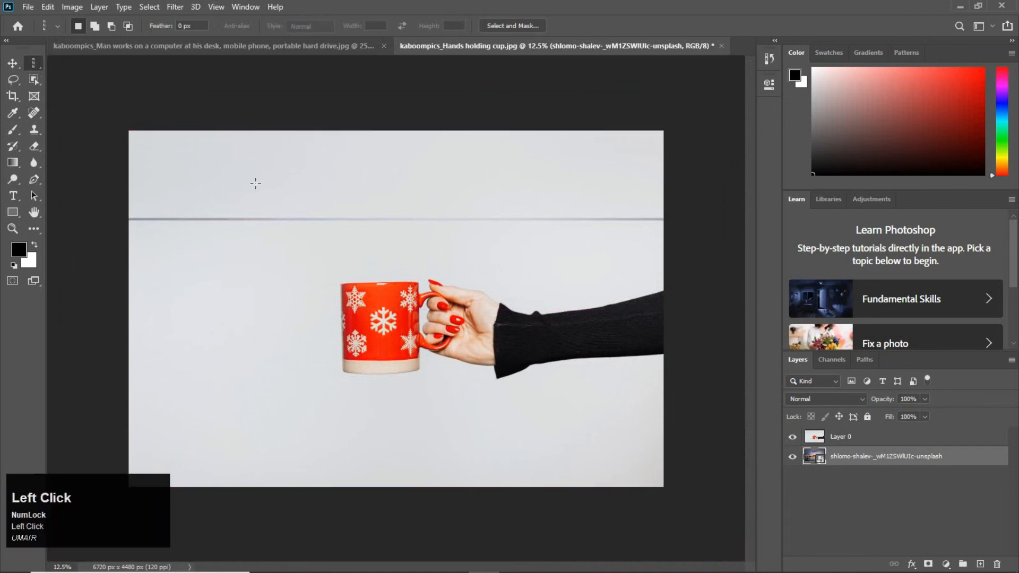
drag(233, 293, 419, 330)
drag(482, 334, 375, 325)
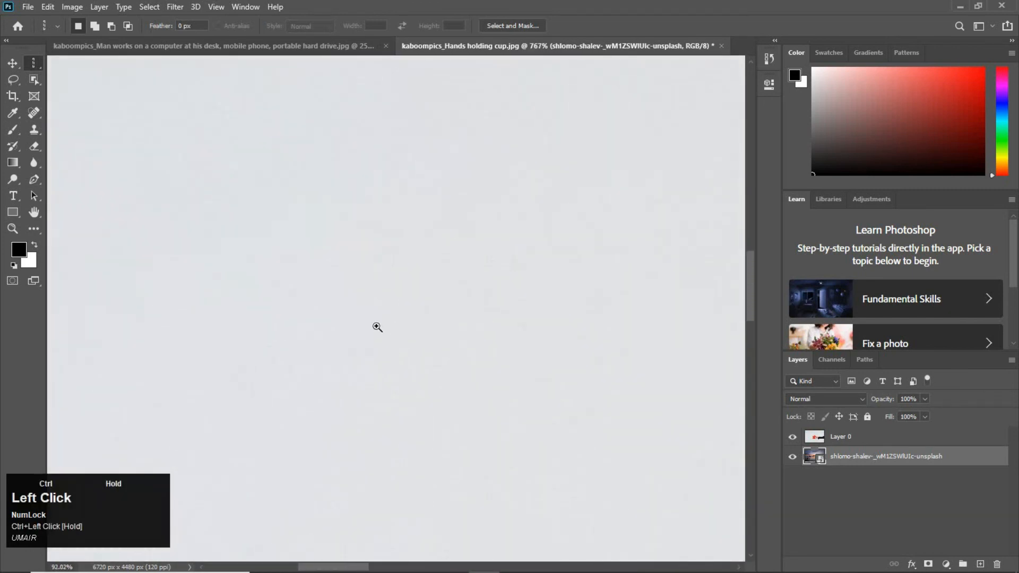
drag(647, 268, 574, 302)
drag(692, 305, 564, 345)
key(ctrl+minus)
key(ctrl+minus)
key(ctrl+minus)
ctrl+click(329, 375)
- Examine the thickness of the single-column selection at 1200% magnification
ctrl+click(294, 375)
ctrl+click(295, 376)
ctrl+click(295, 376)
ctrl+click(295, 377)
ctrl+click(295, 377)
ctrl+click(296, 376)
ctrl+click(295, 378)
ctrl+click(159, 366)
drag(456, 361, 521, 359)
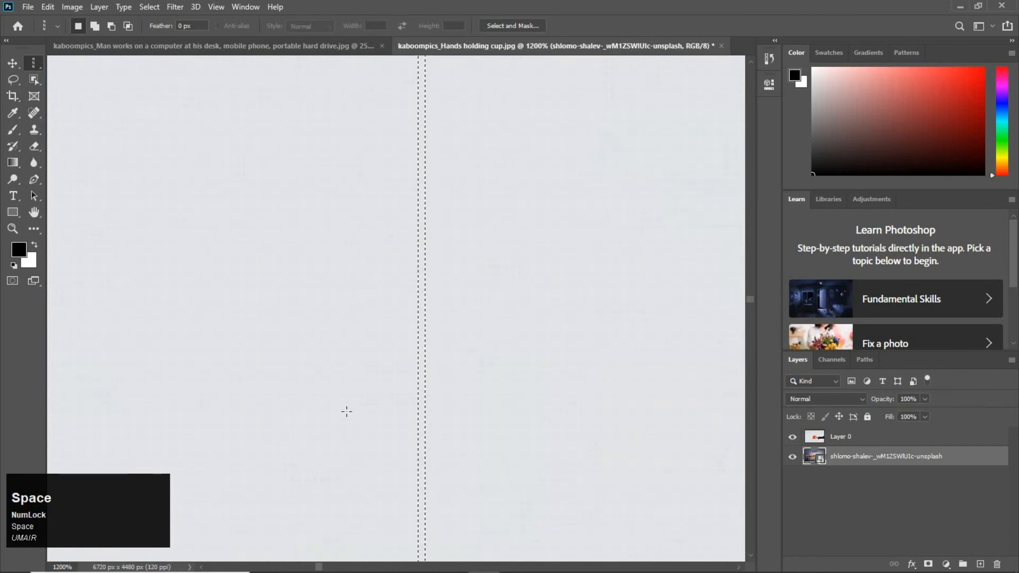
- Deselect the single-pixel column
click(158, 6)
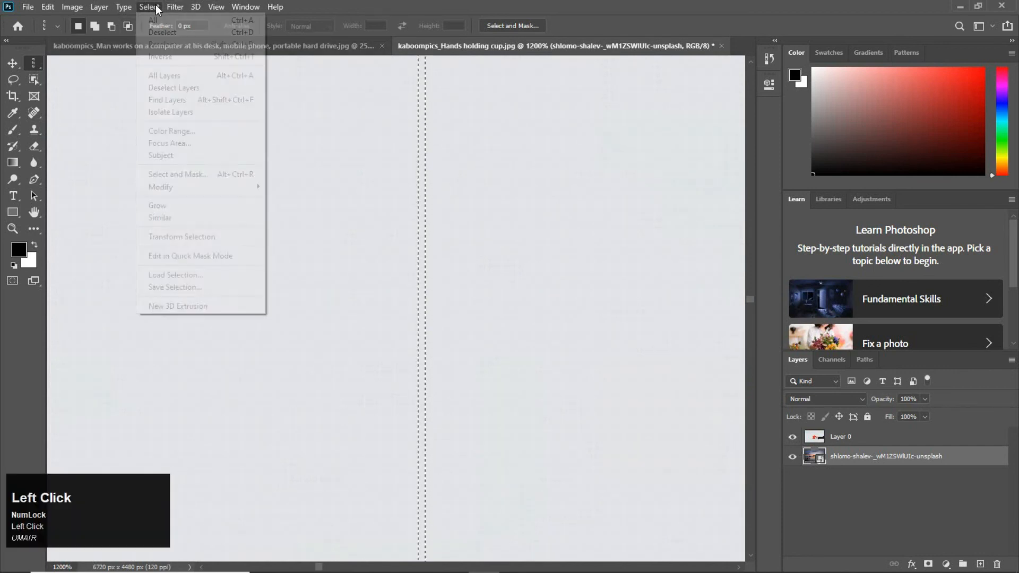
click(160, 34)
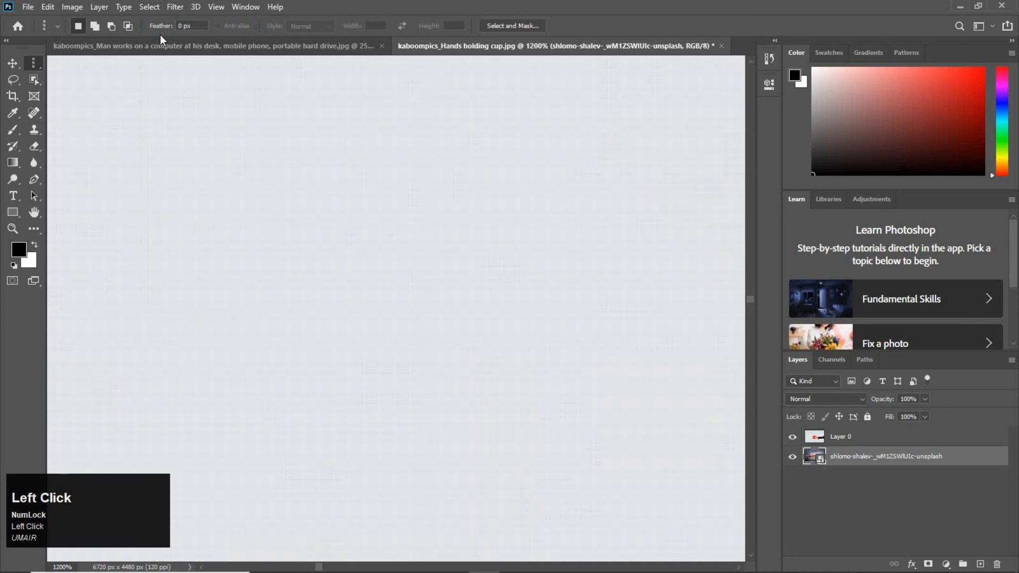
key(ctrl+minus)
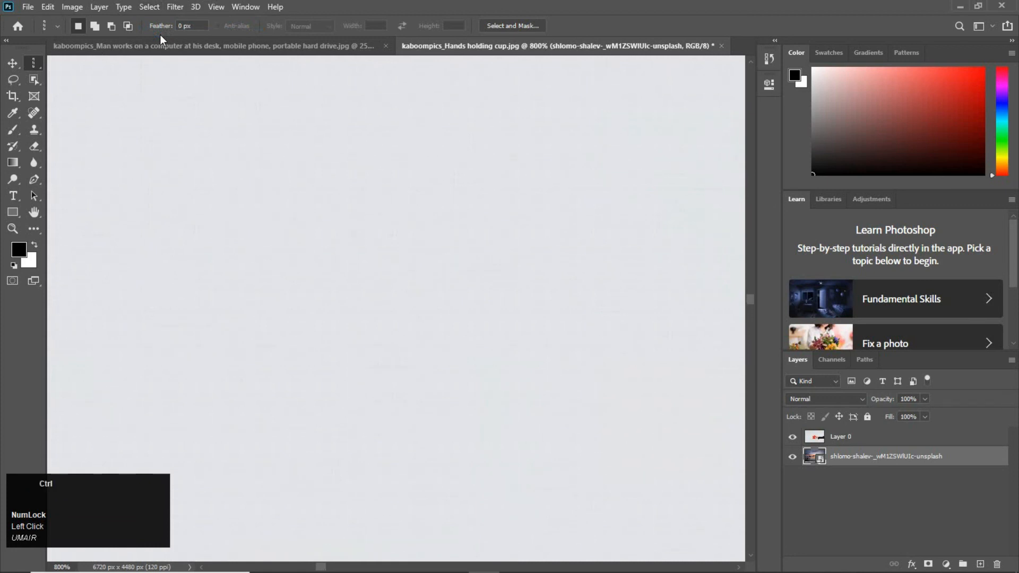
key(ctrl+minus)
key(ctrl+minus)
key(ctrl+minus)
key(ctrl+minus)
key(ctrl+minus)
key(ctrl+minus)
key(ctrl+minus)
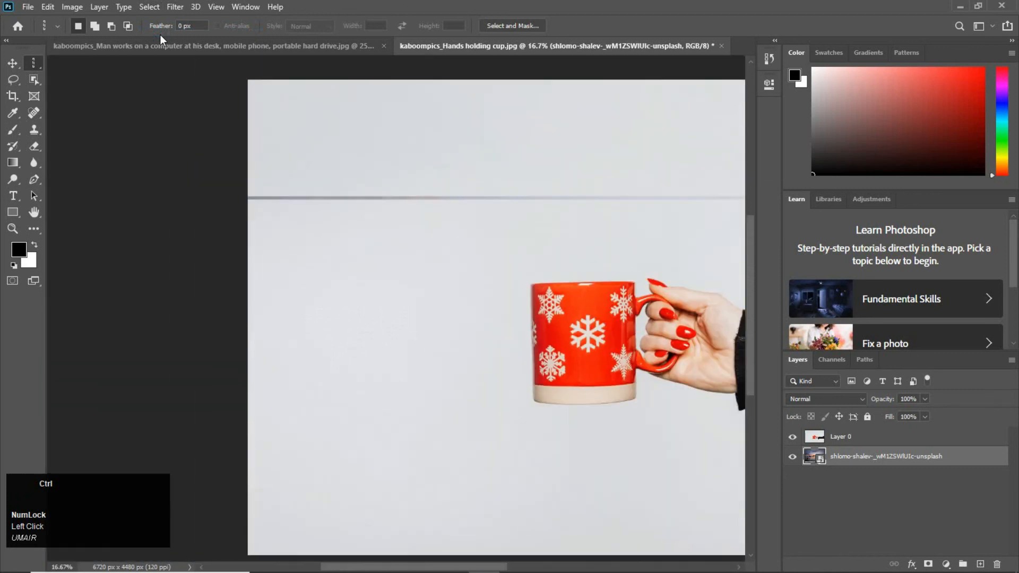